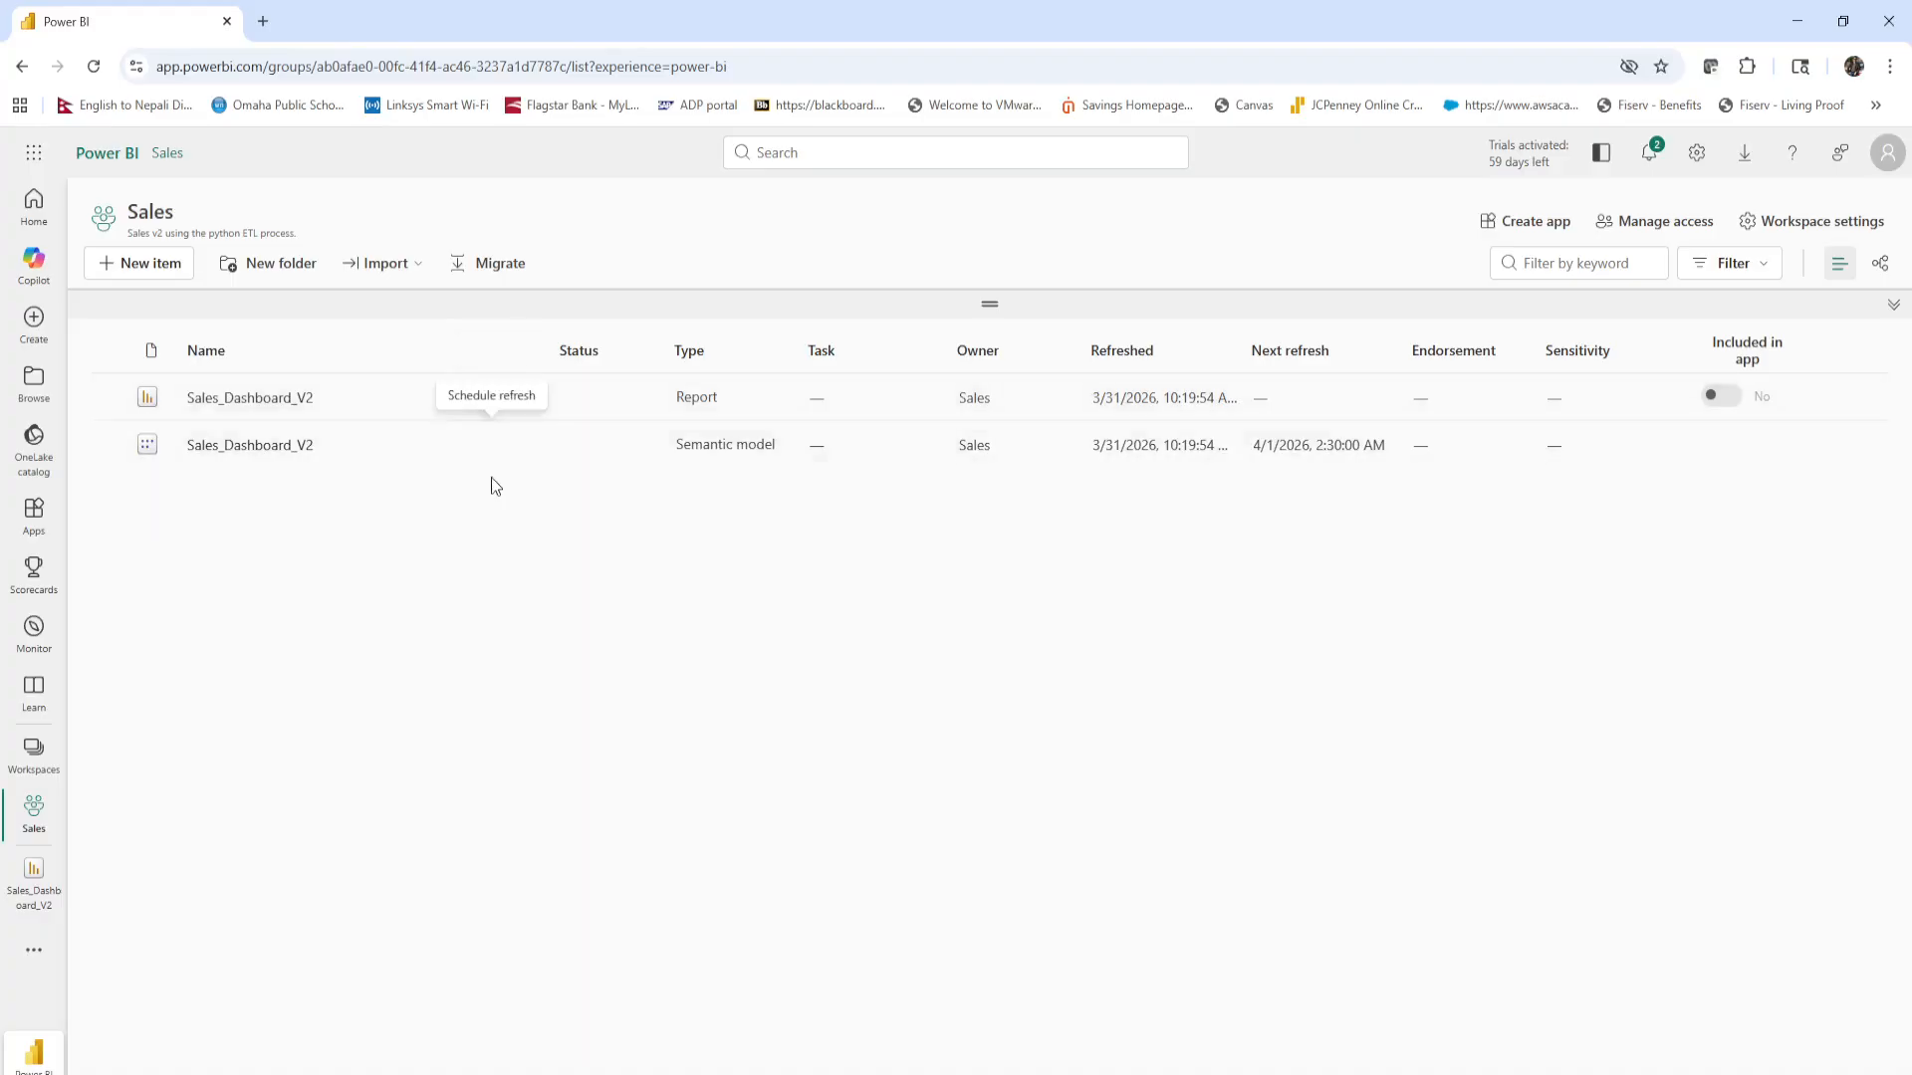
View the Sales_Dashboard_V2 report and return to the Sales workspace.
{"action": "left_click", "coordinate": [299, 399]}
{"action": "left_click", "coordinate": [265, 401]}
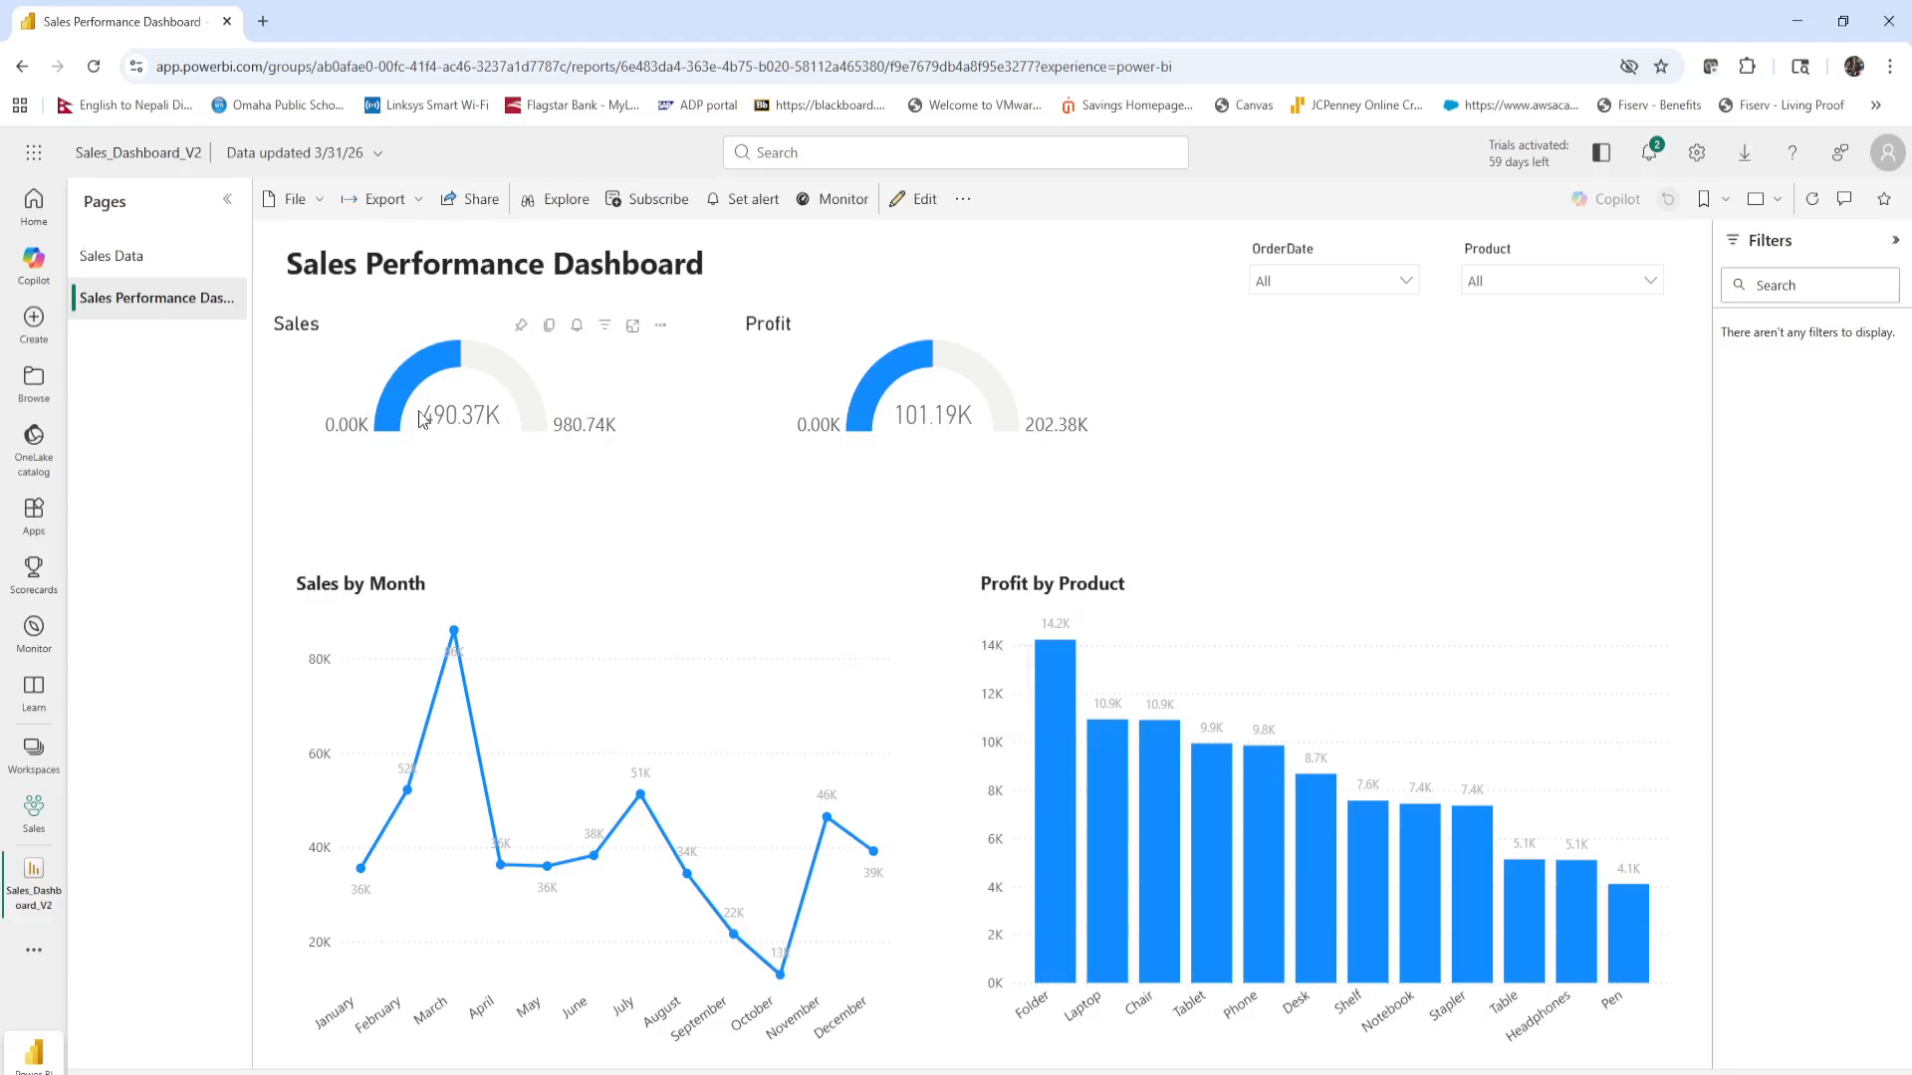
{"action": "left_click", "coordinate": [36, 813]}
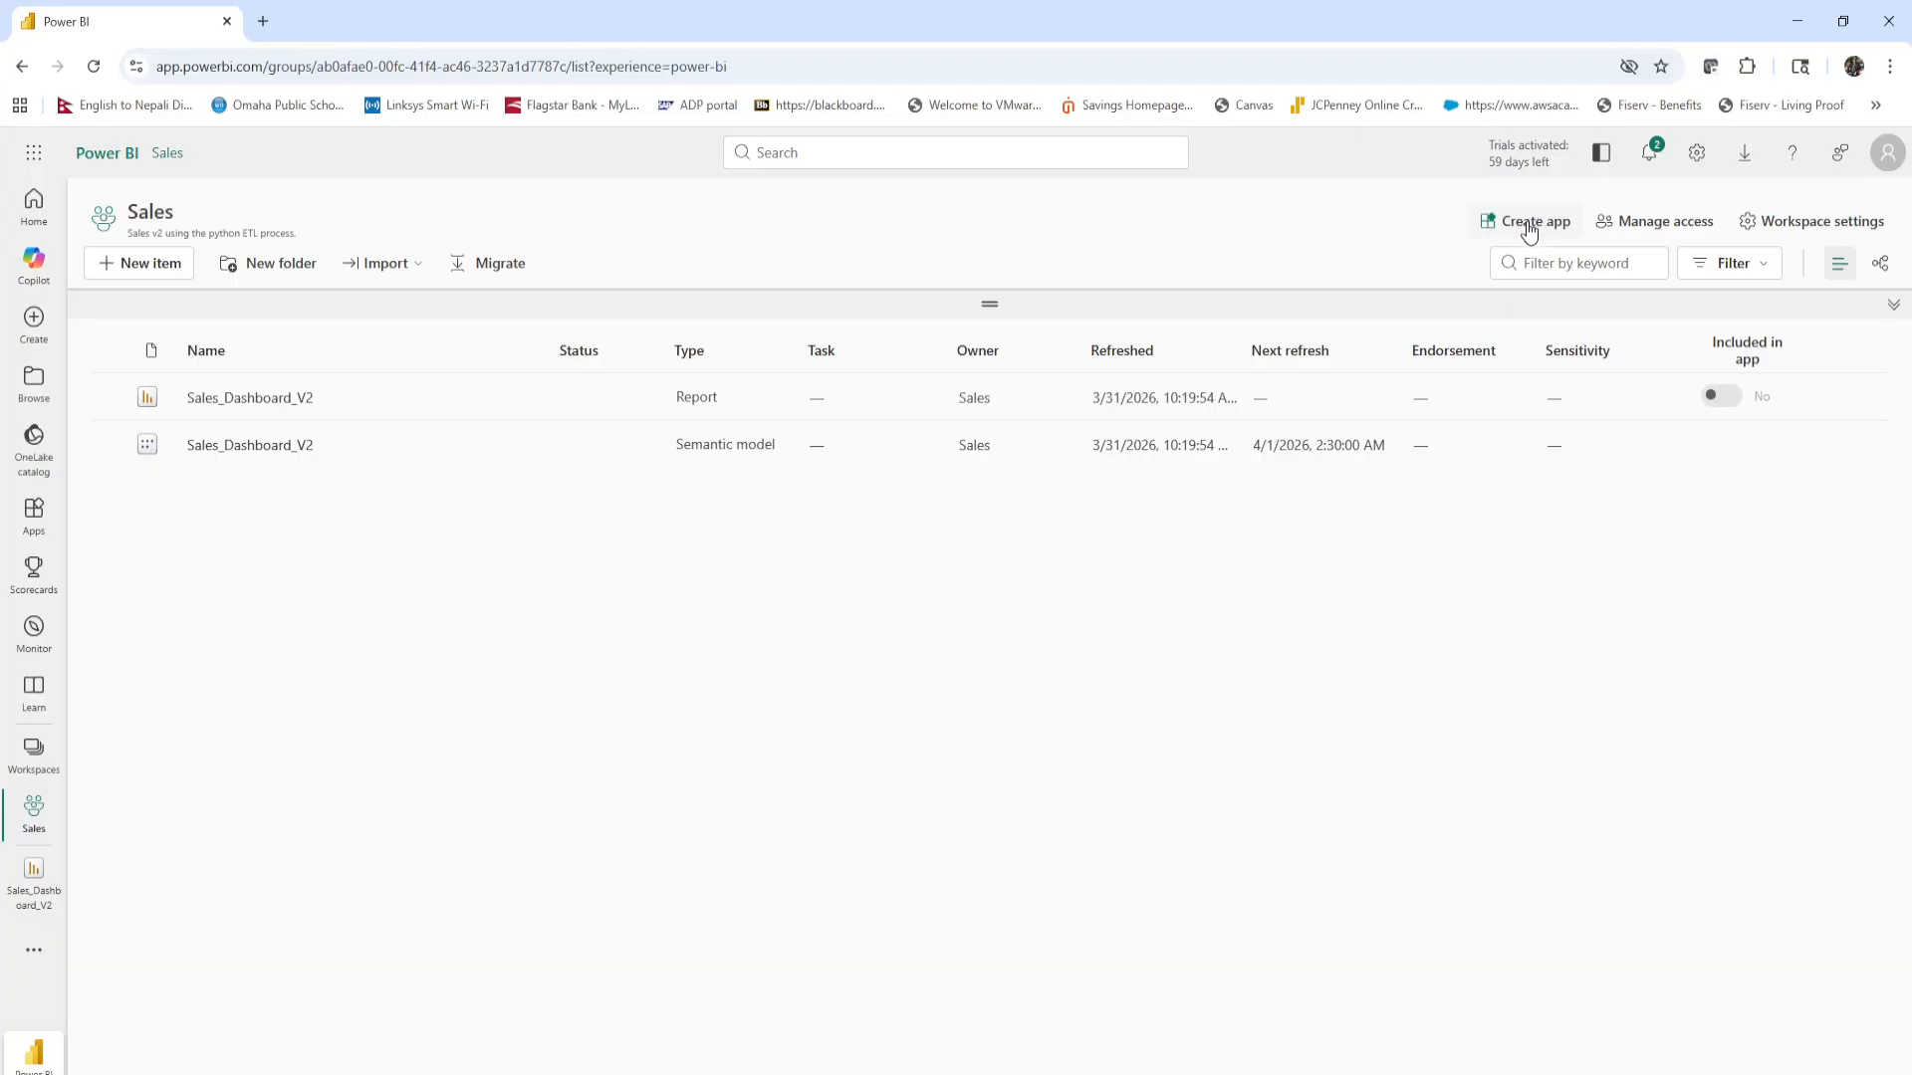
Start creating an app from the Sales workspace and enter "Sales reports" as its description.
{"action": "left_click", "coordinate": [1535, 228]}
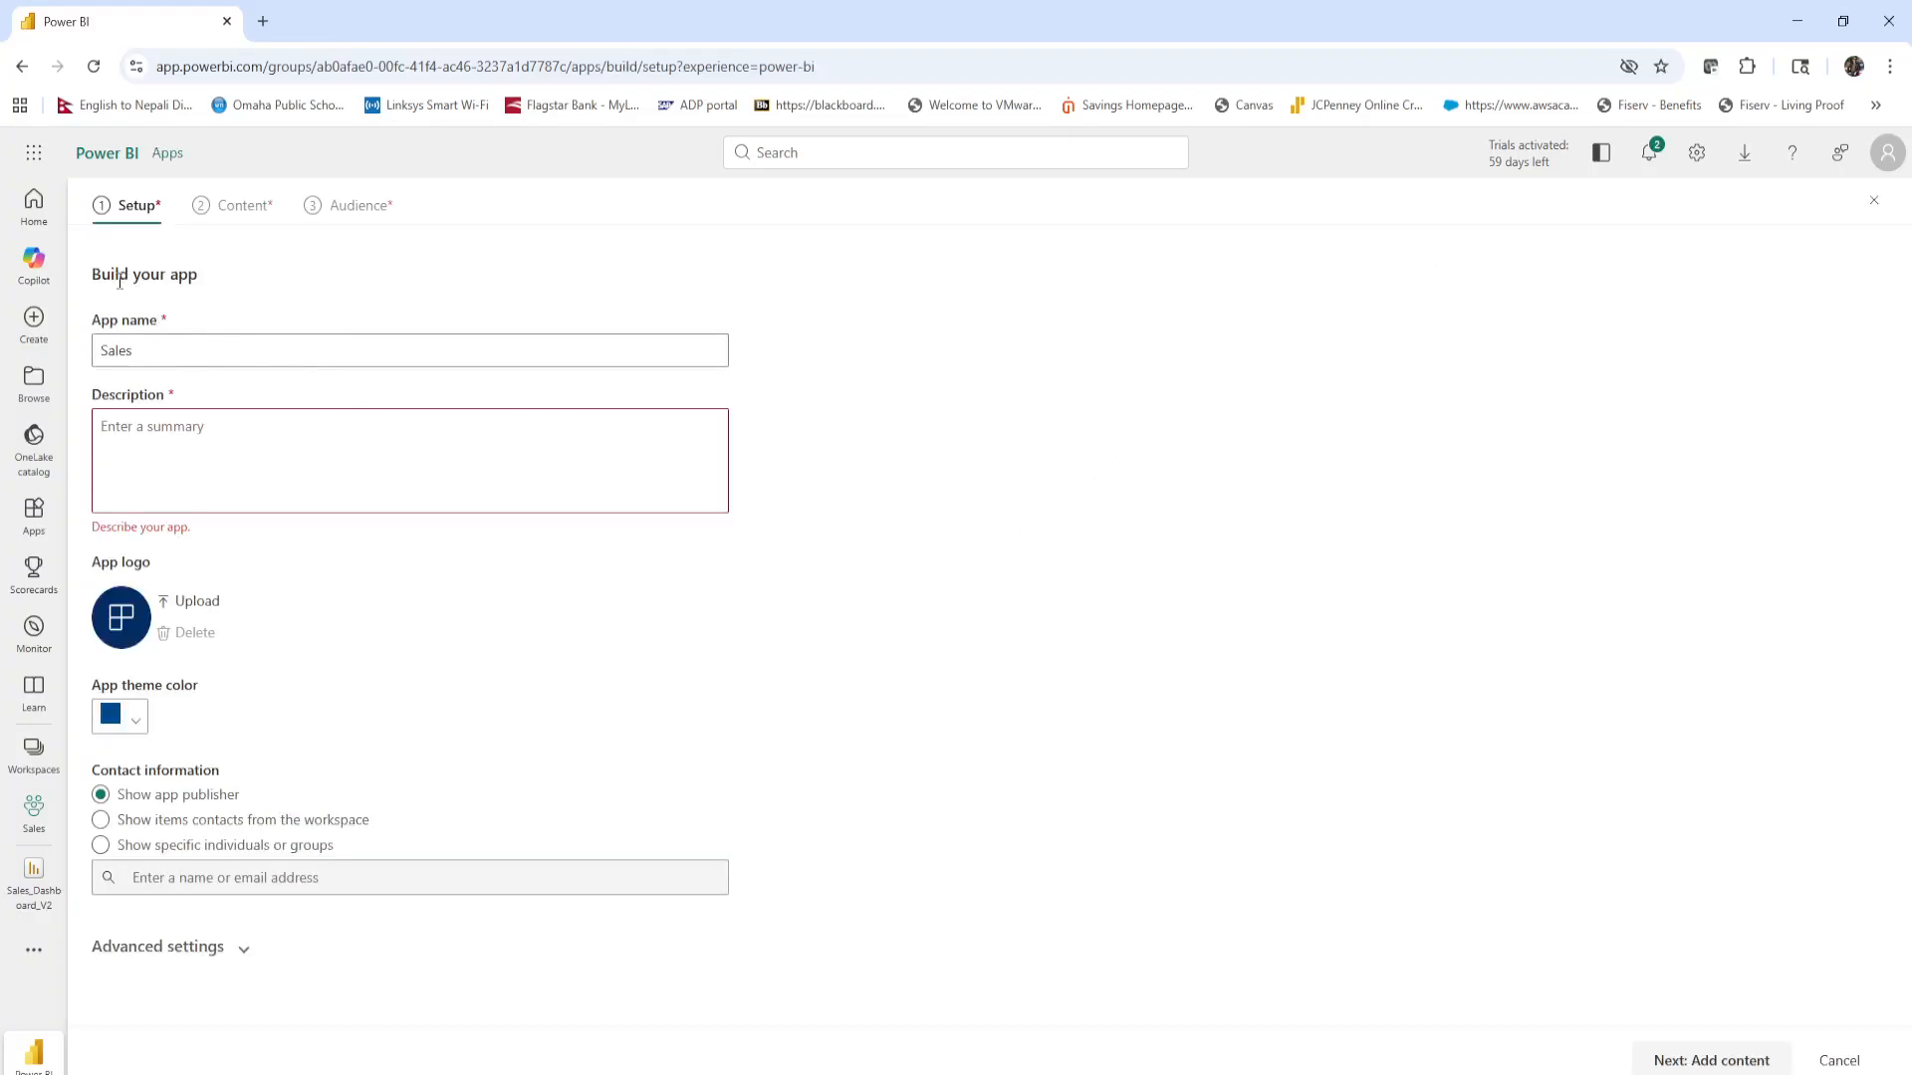
{"action": "double_click", "coordinate": [184, 153]}
{"action": "left_click", "coordinate": [253, 269]}
{"action": "left_click", "coordinate": [118, 349]}
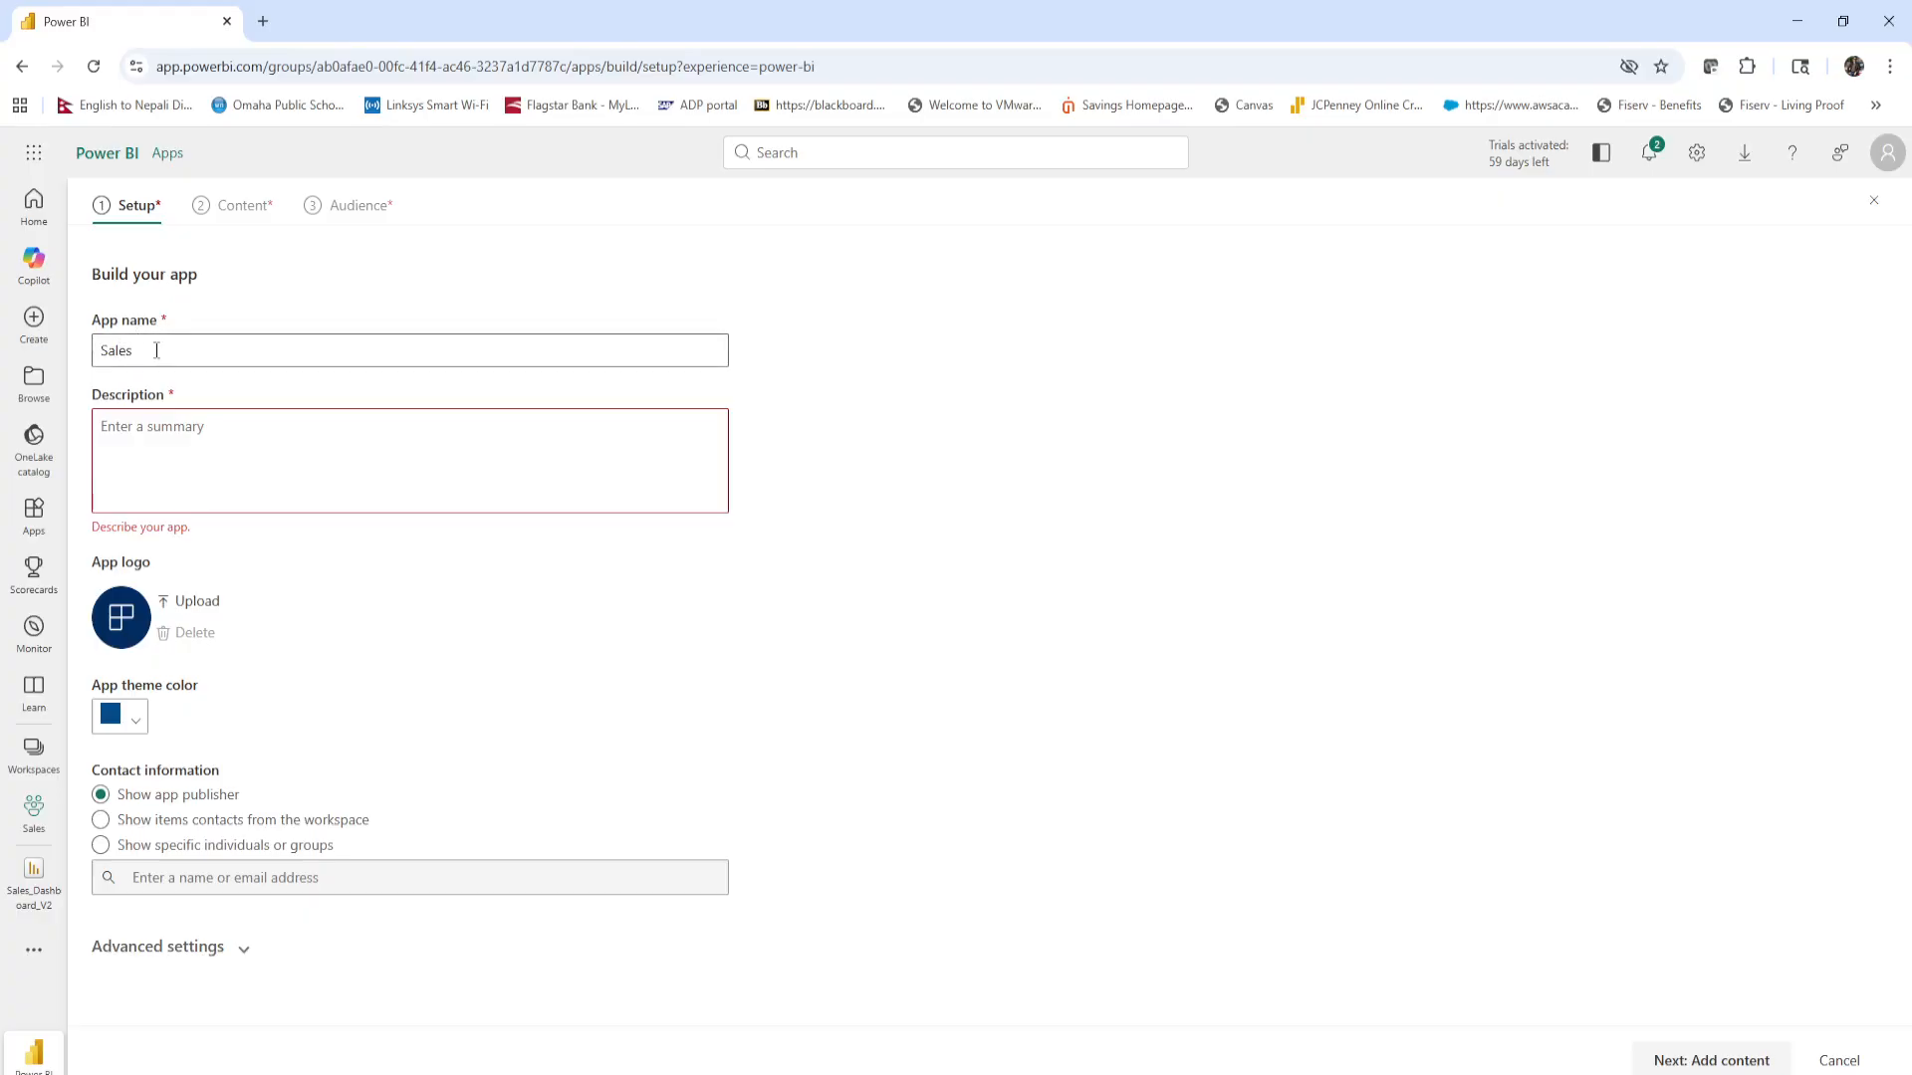
{"action": "key", "text": "Tab"}
{"action": "key", "text": "shift+Tab"}
{"action": "key", "text": "ctrl+c"}
{"action": "key", "text": "super"}
{"action": "left_click", "coordinate": [720, 506]}
{"action": "left_click", "coordinate": [155, 422]}
{"action": "key", "text": "ctrl+v"}
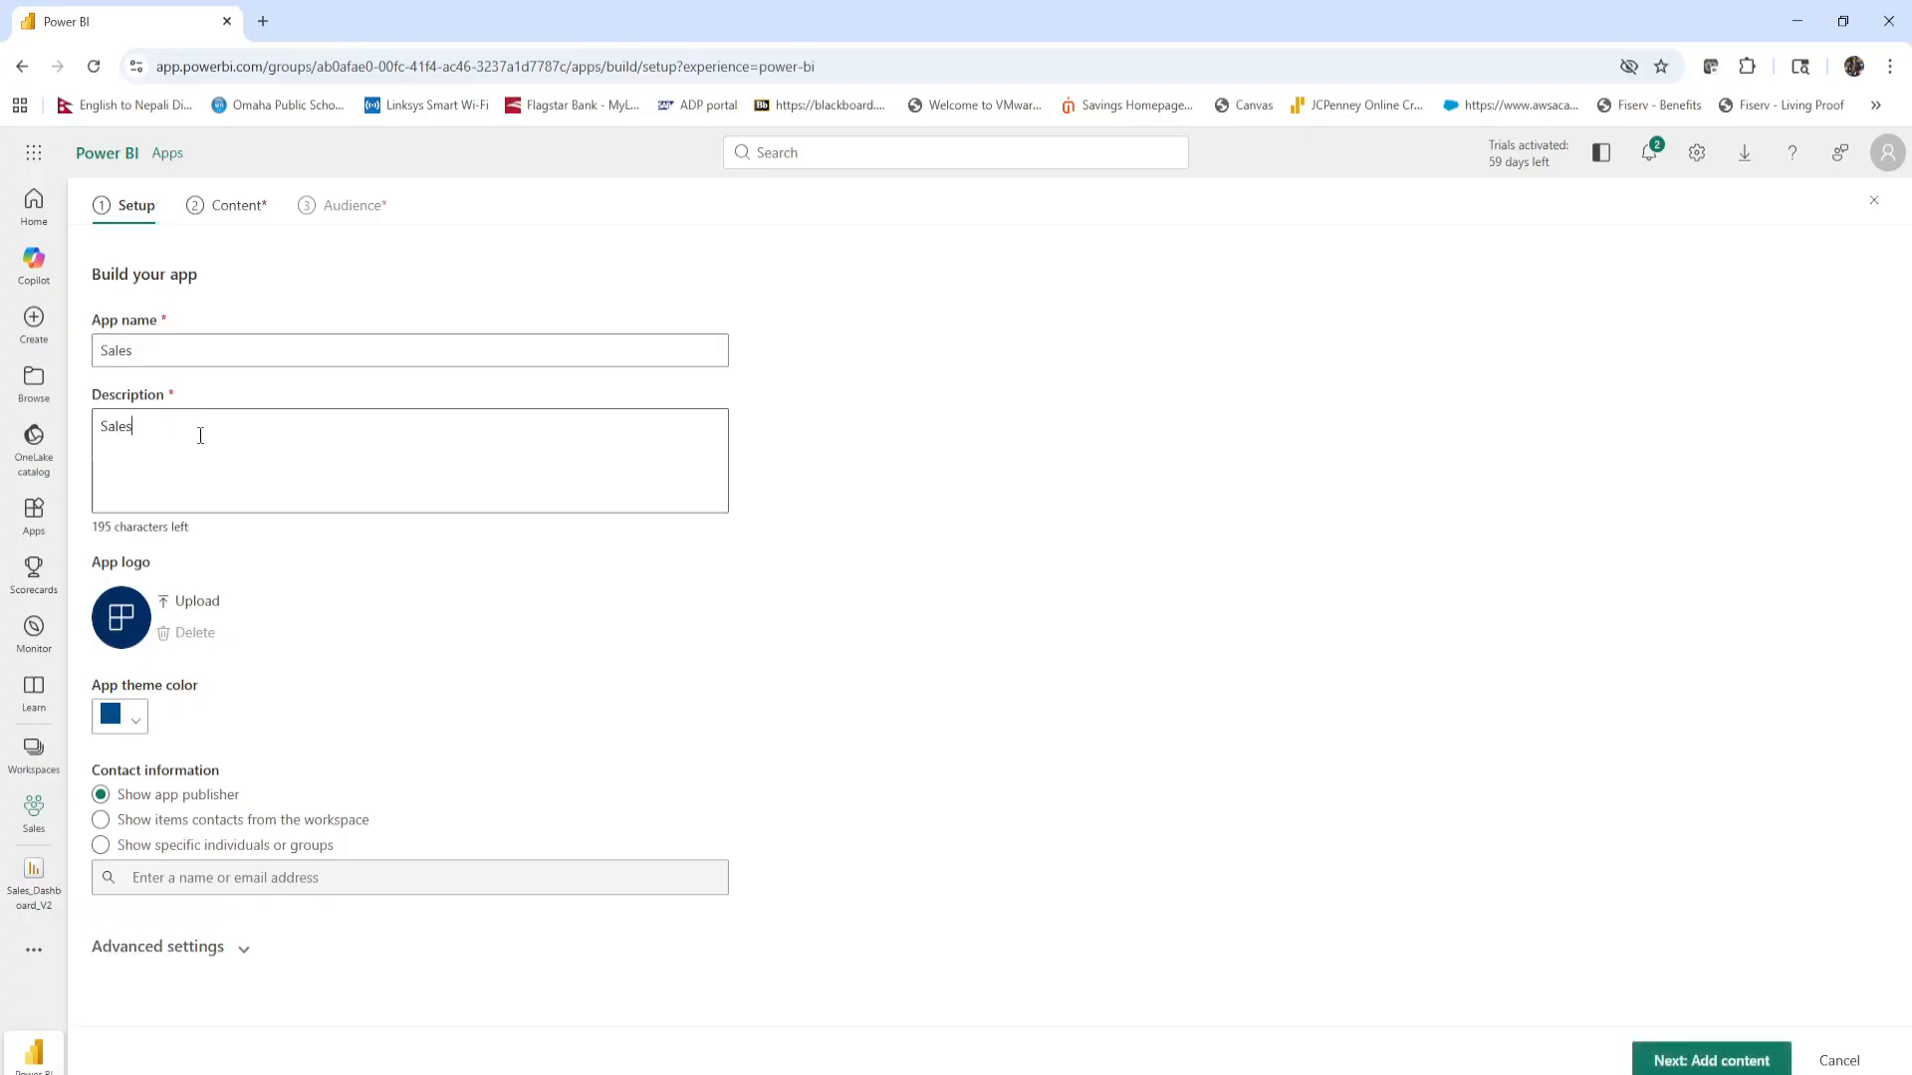
{"action": "type", "text": "reports"}
Change the app theme color to green.
{"action": "left_click", "coordinate": [138, 724]}
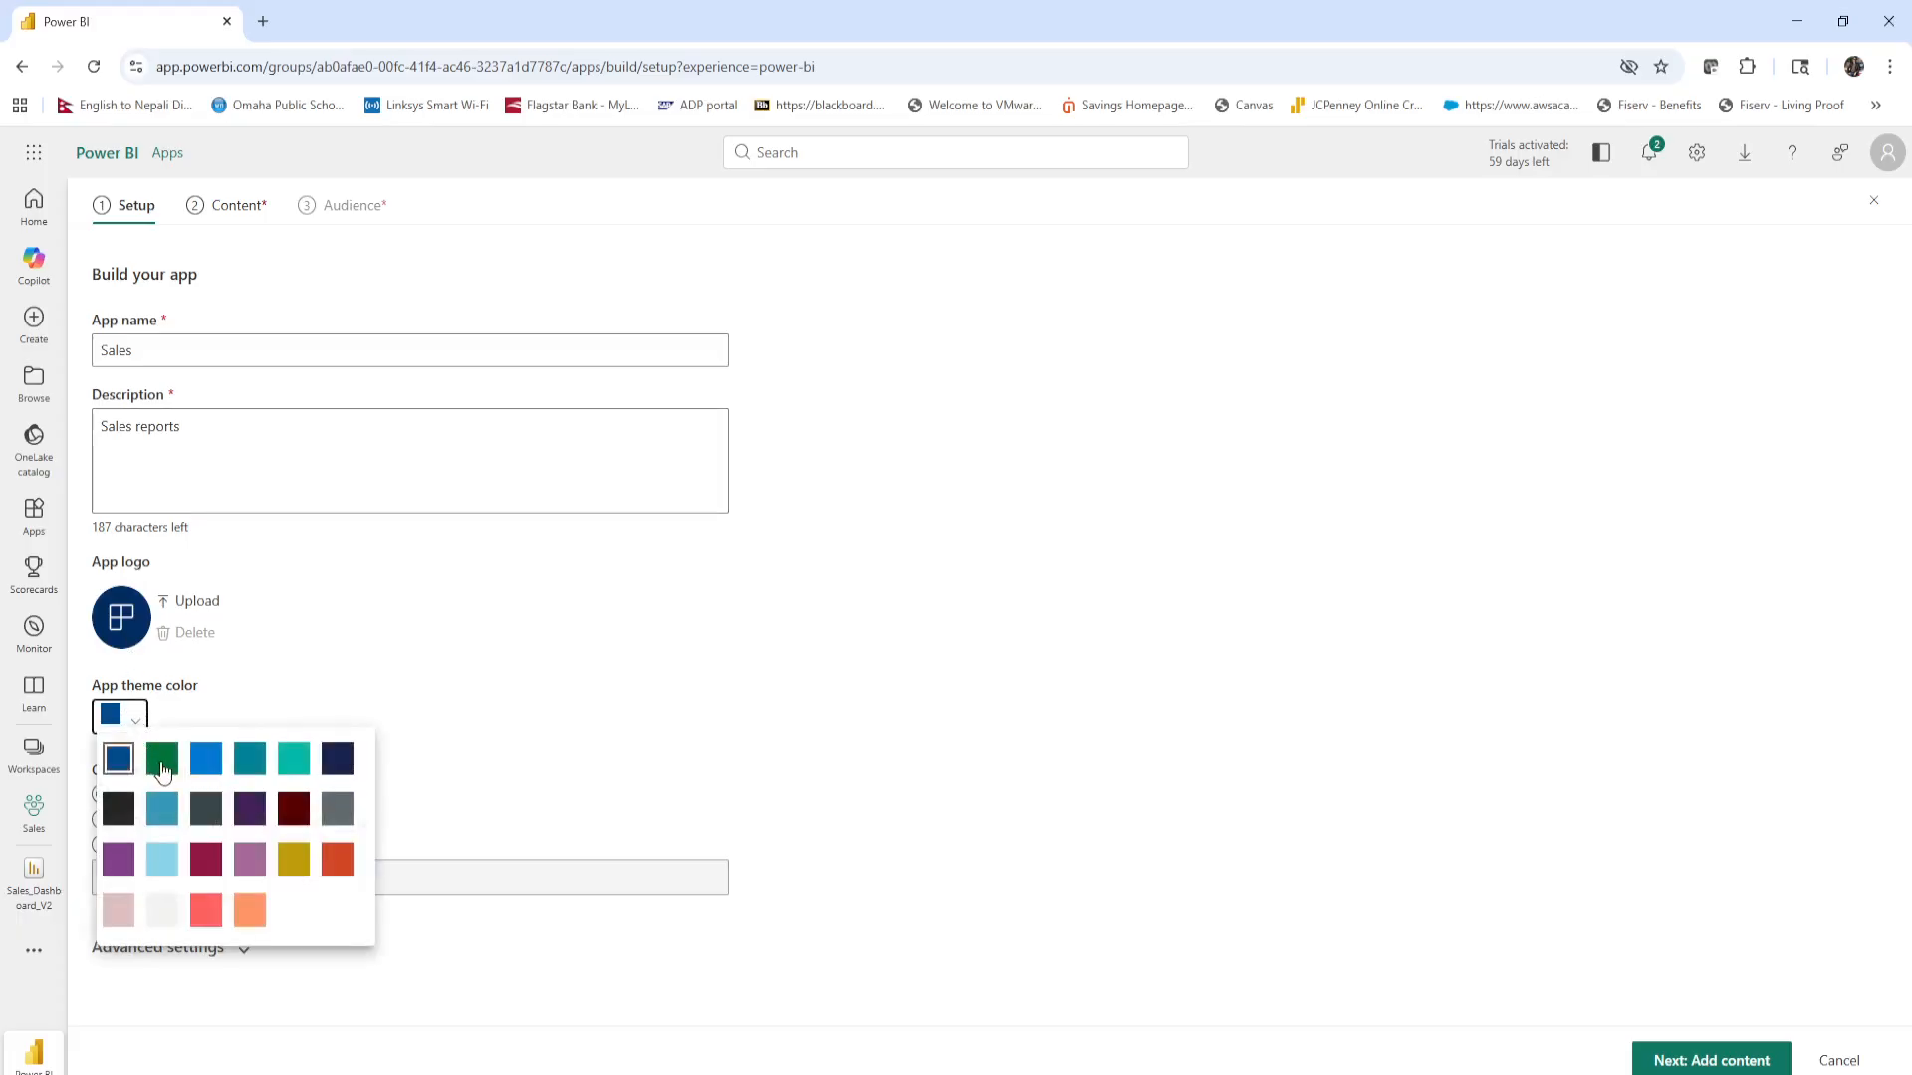
{"action": "left_click", "coordinate": [163, 759]}
{"action": "left_click", "coordinate": [134, 724]}
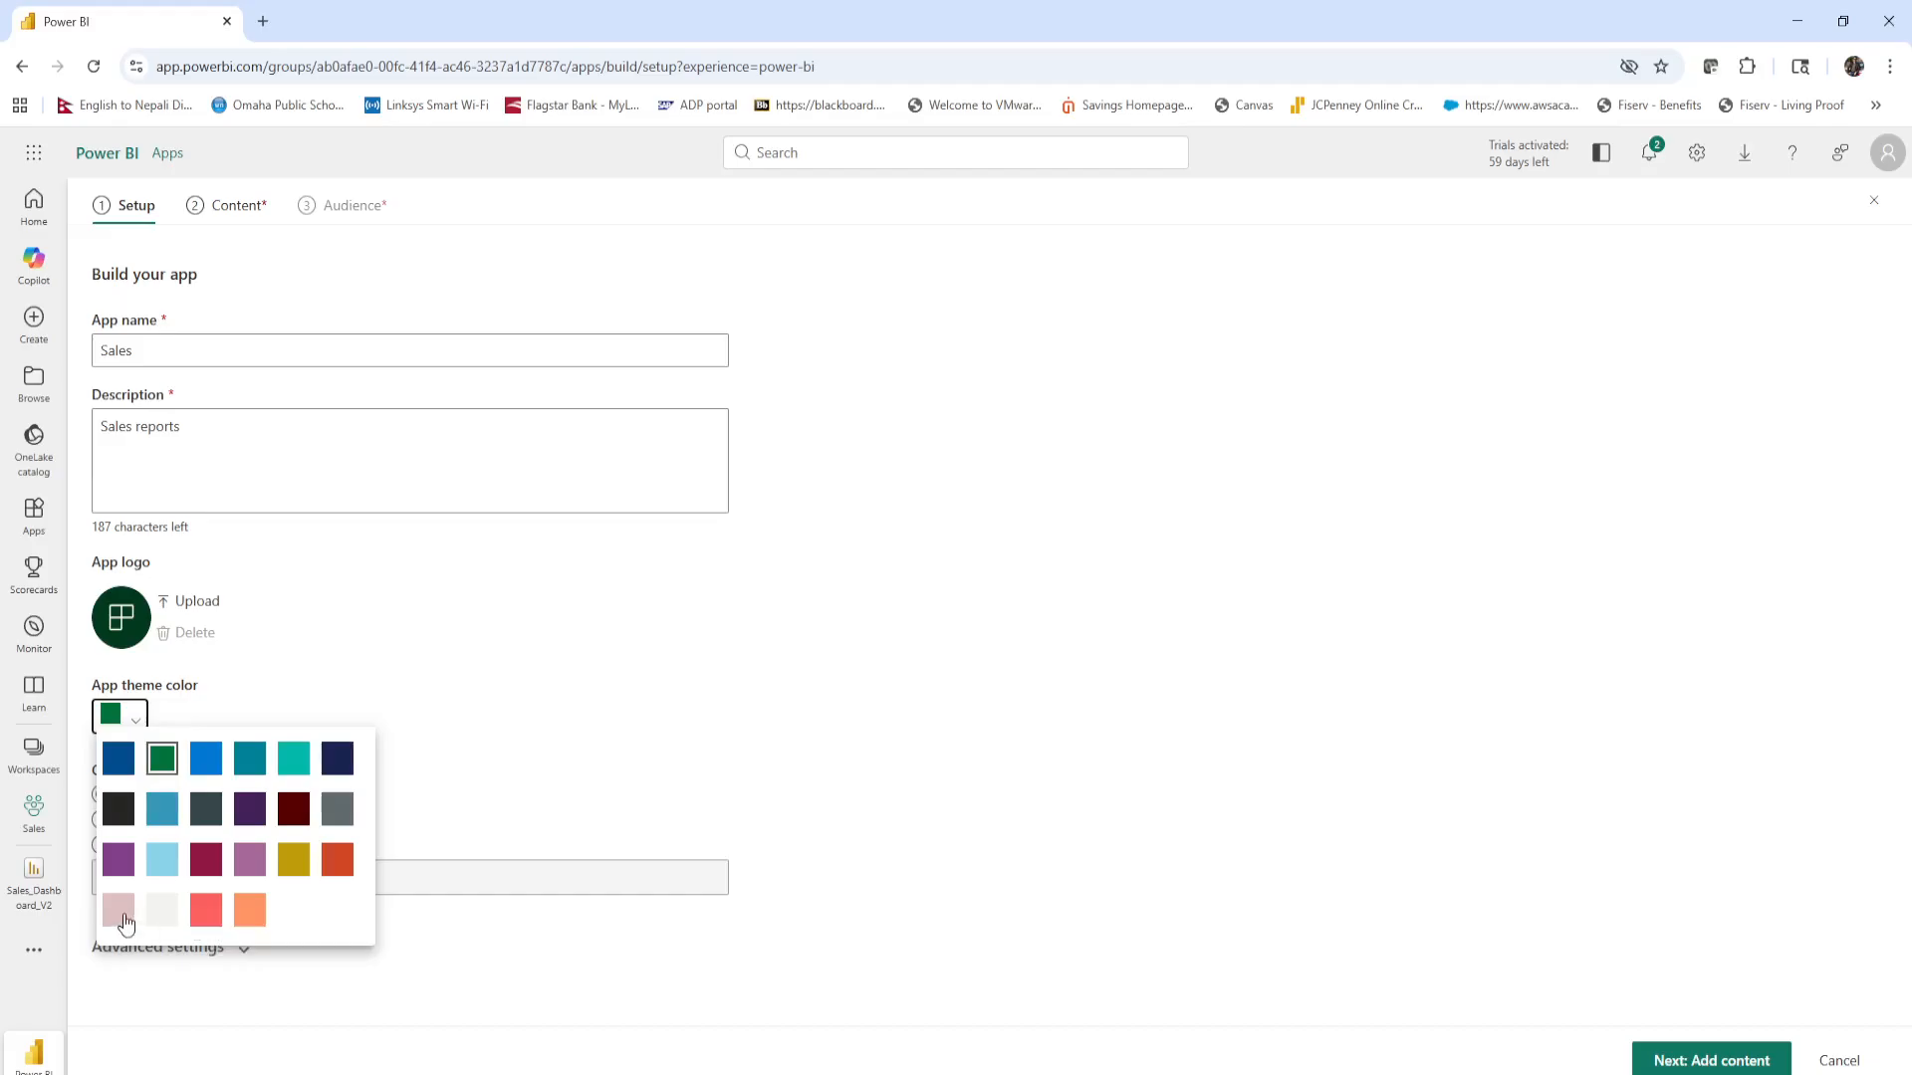
{"action": "left_click", "coordinate": [162, 758]}
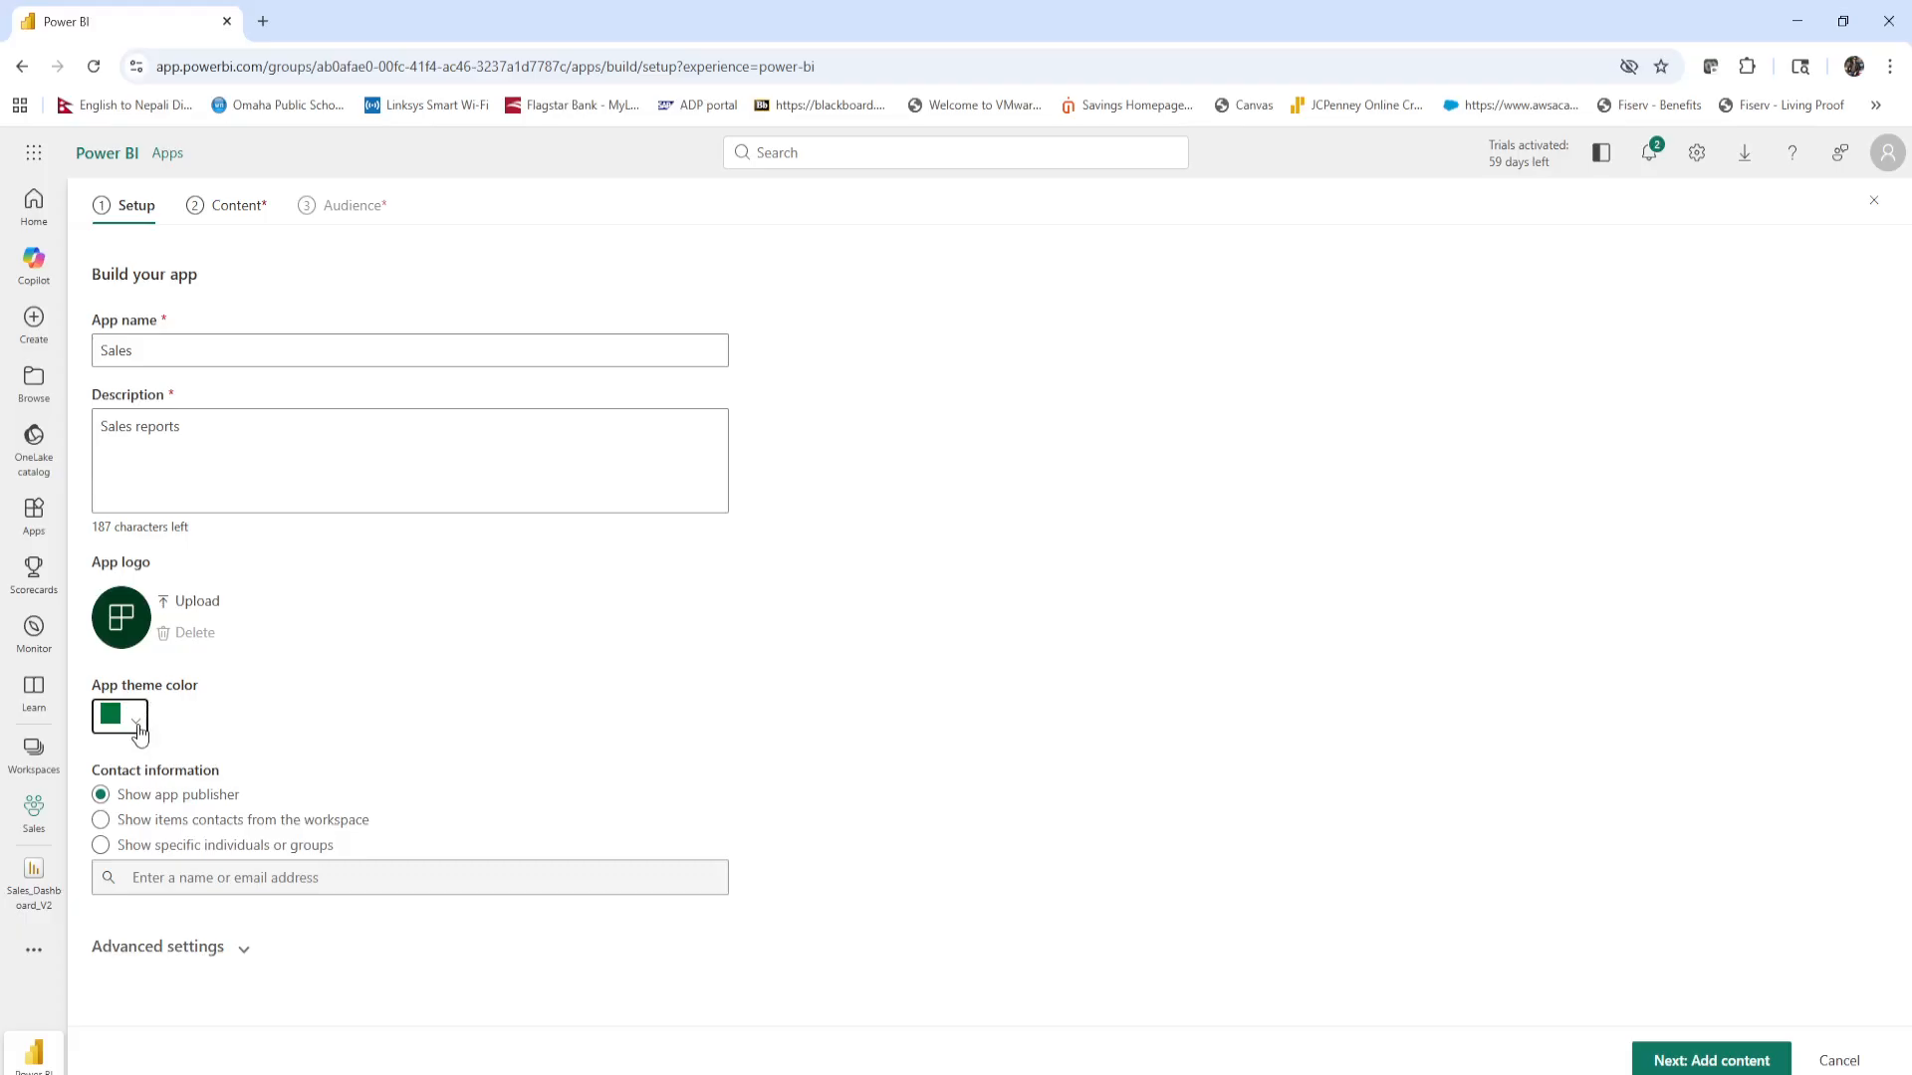
{"action": "left_click", "coordinate": [289, 705]}
Add the Sales_Dashboard_V2 report from the workspace to the app's content.
{"action": "left_click", "coordinate": [226, 215]}
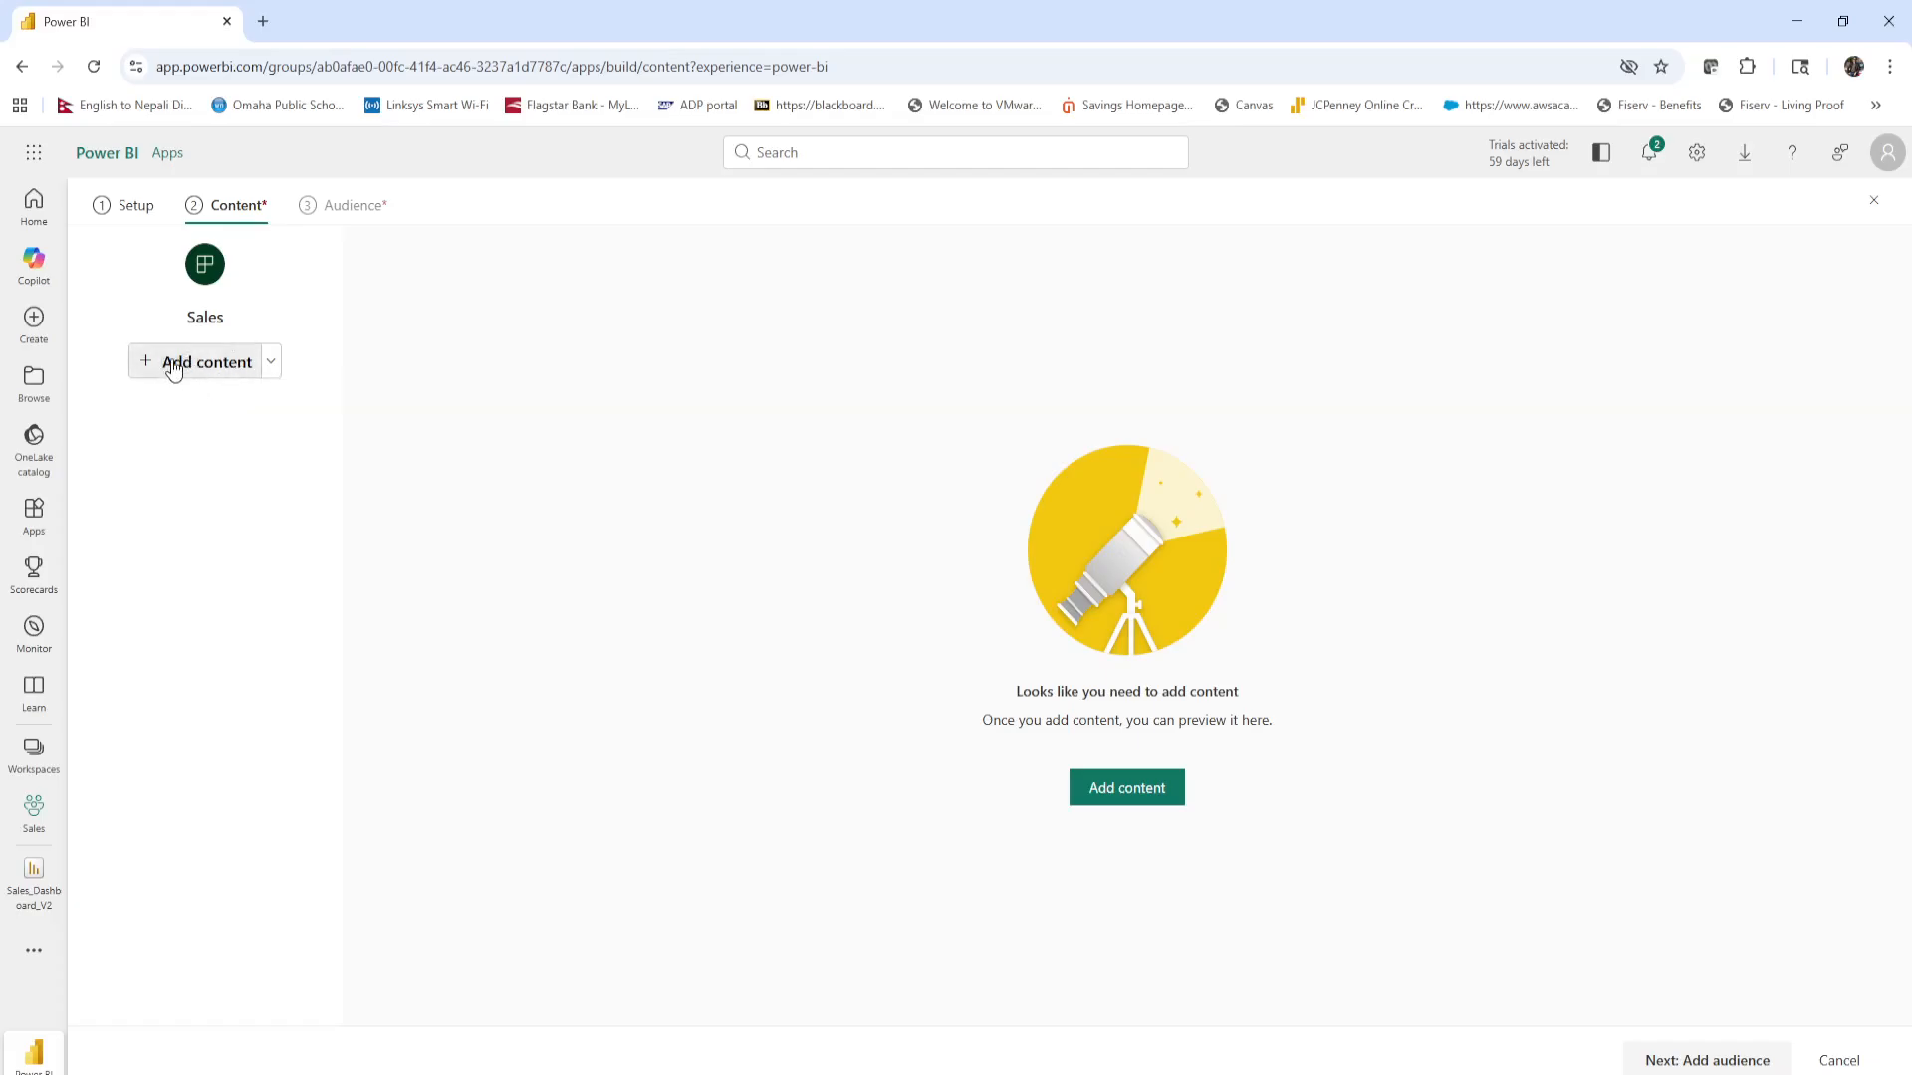
{"action": "left_click", "coordinate": [271, 366]}
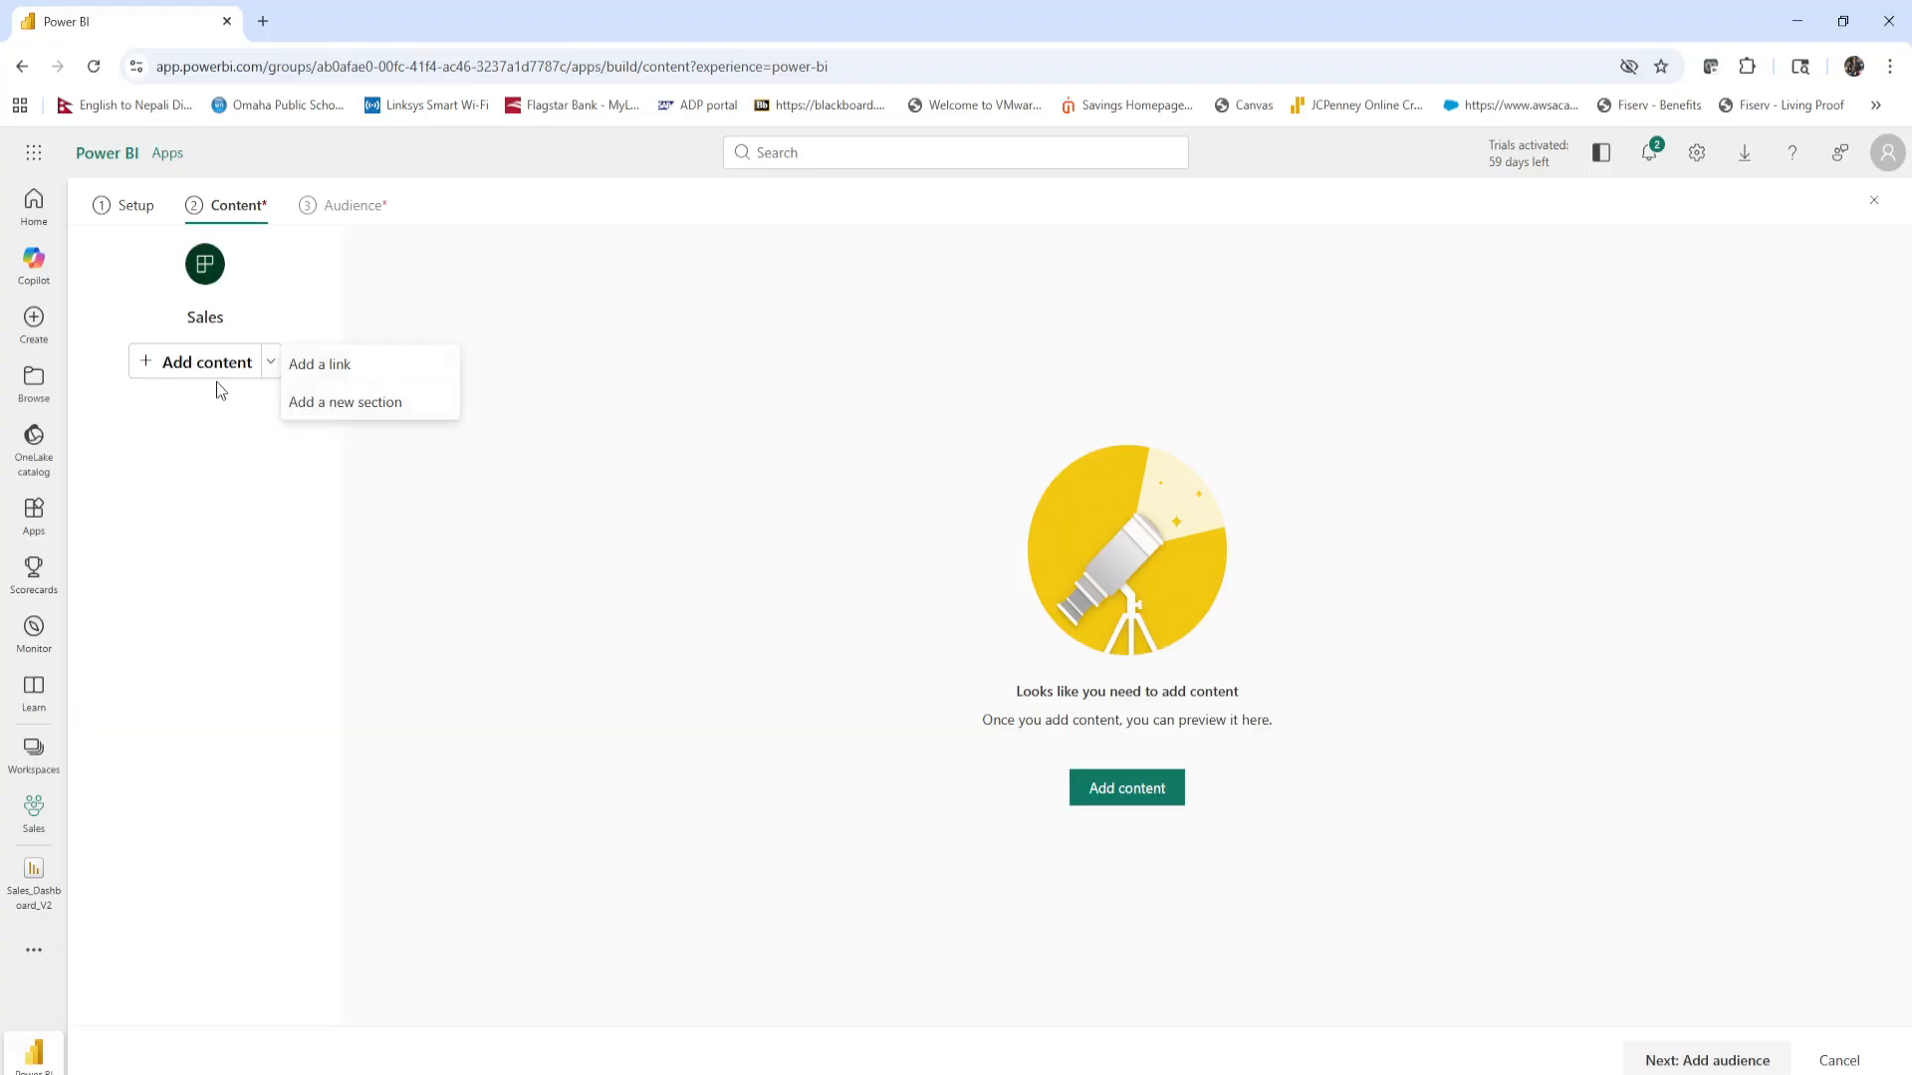
{"action": "left_click", "coordinate": [257, 462]}
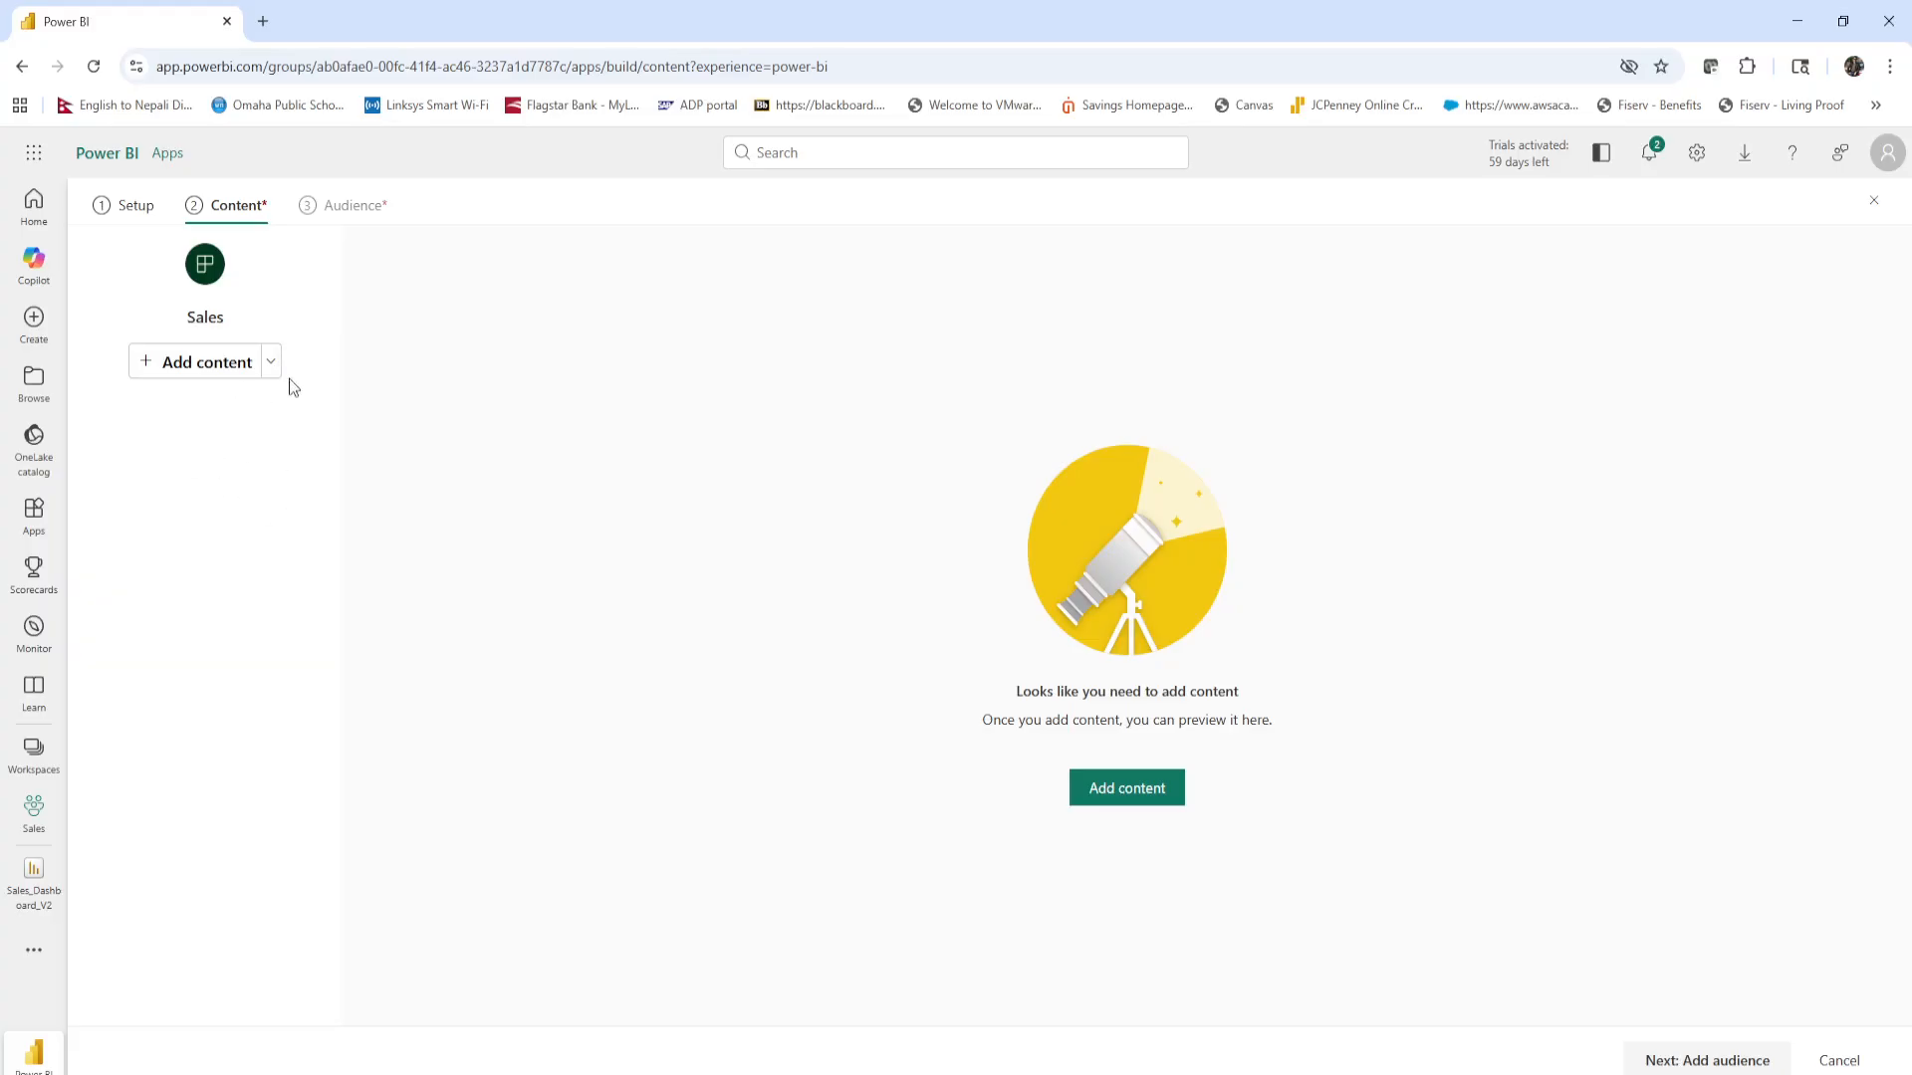
{"action": "left_click", "coordinate": [175, 368]}
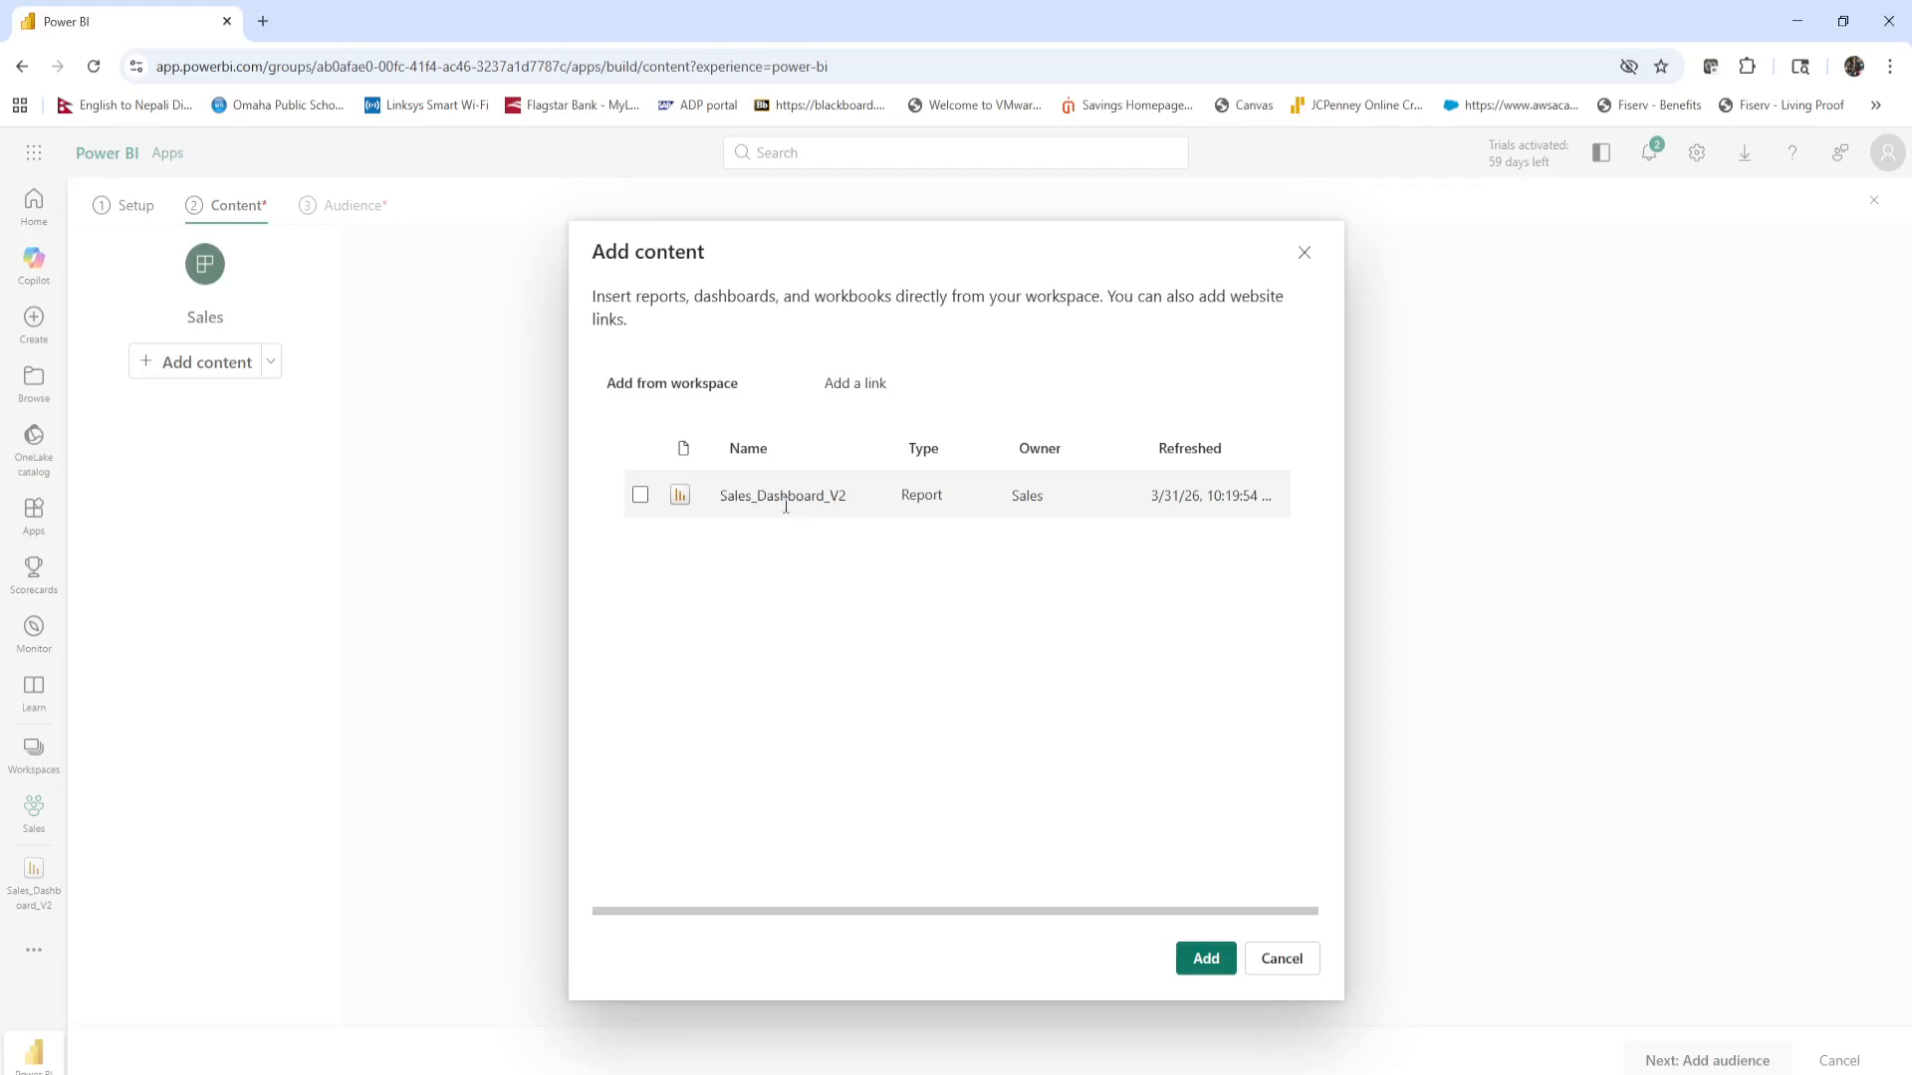
{"action": "left_click", "coordinate": [641, 496]}
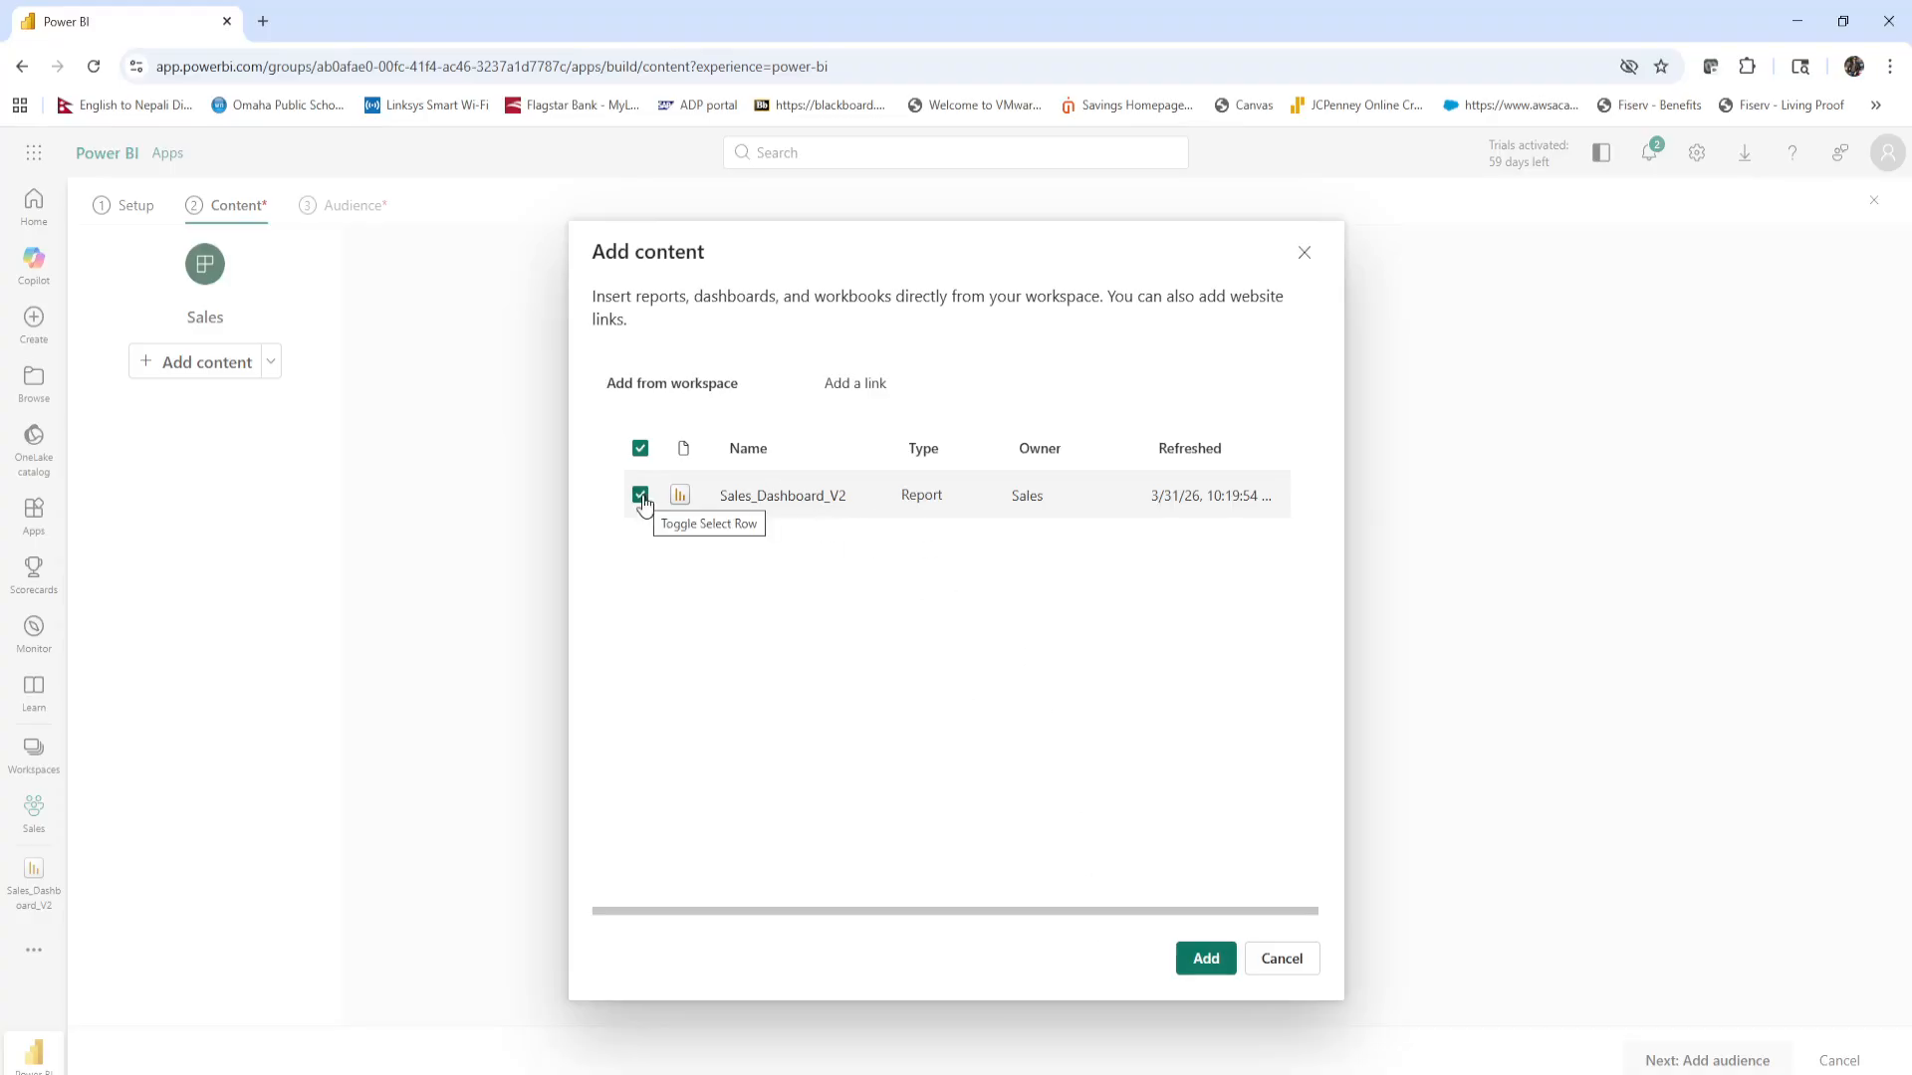
{"action": "left_click", "coordinate": [1204, 958]}
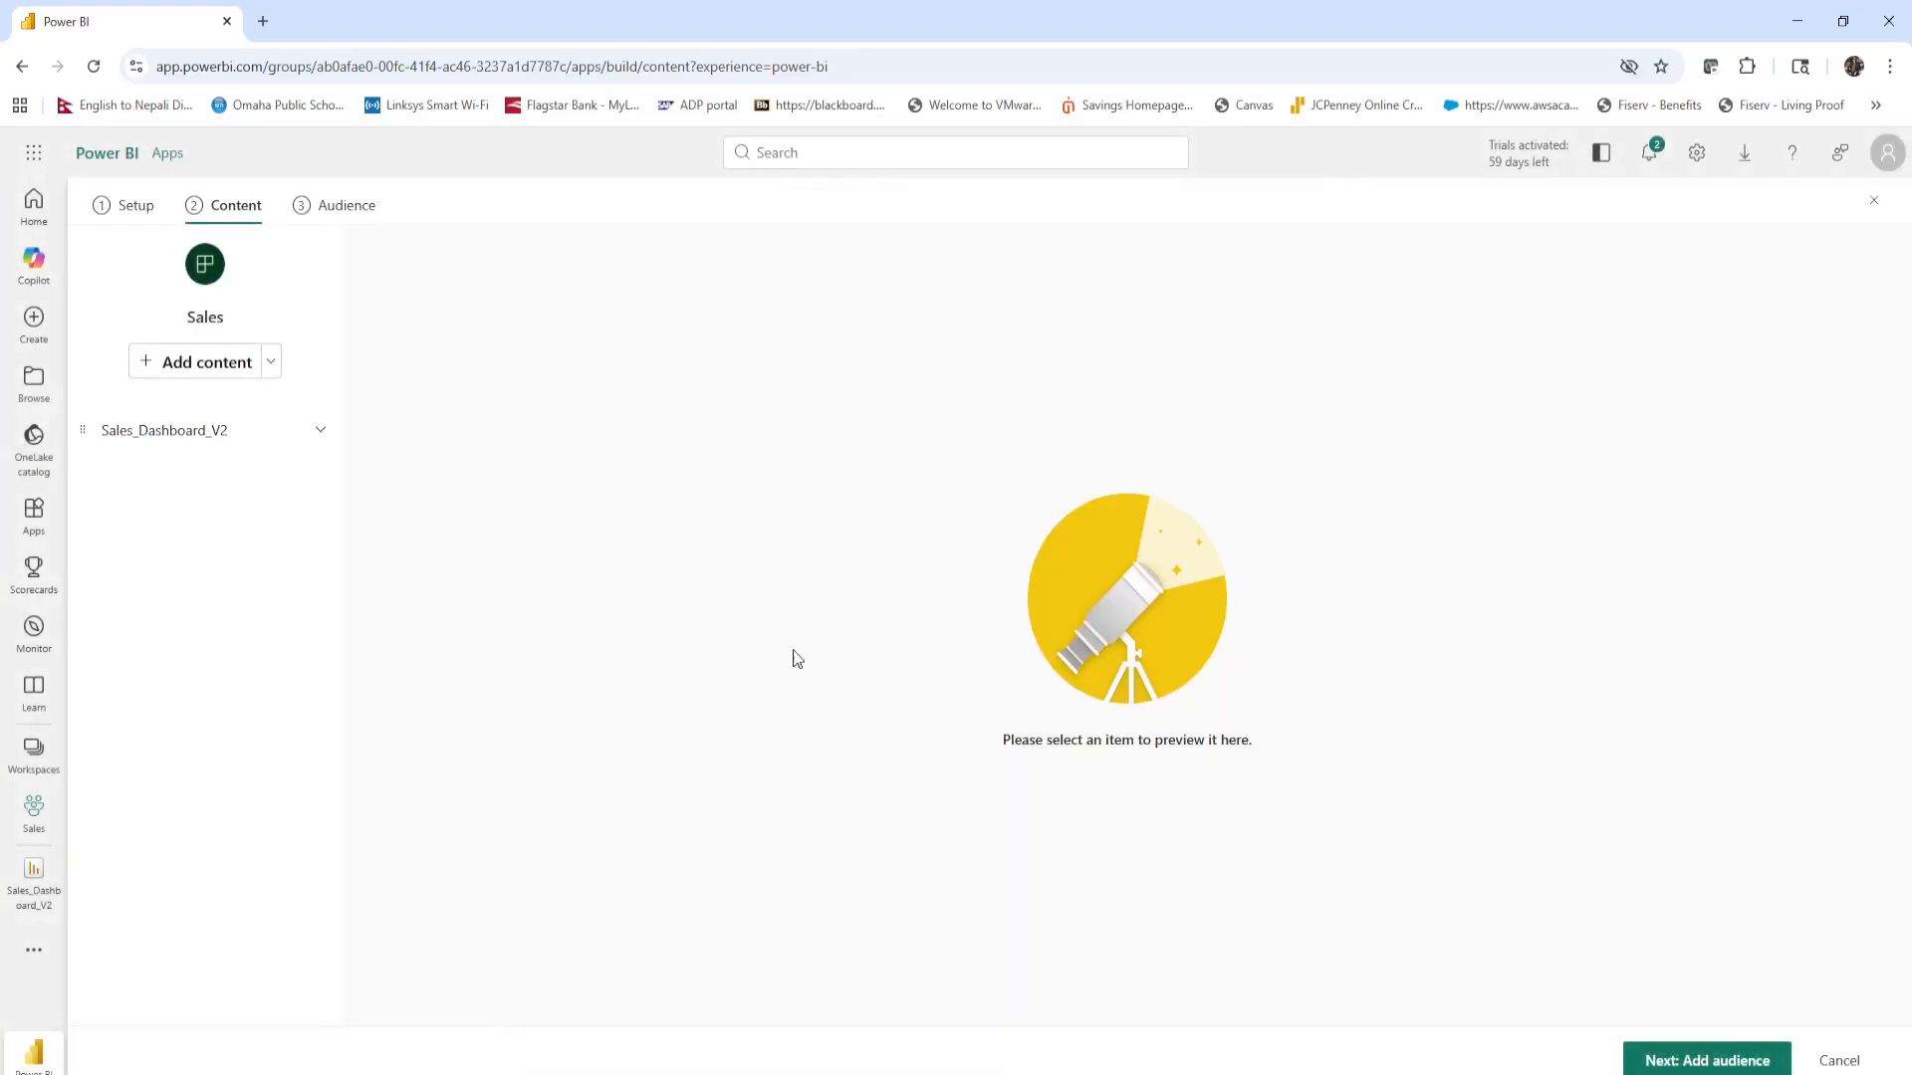
Preview the Sales Data and Sales Performance Dashboard pages of the added report in the app content.
{"action": "left_click", "coordinate": [212, 432]}
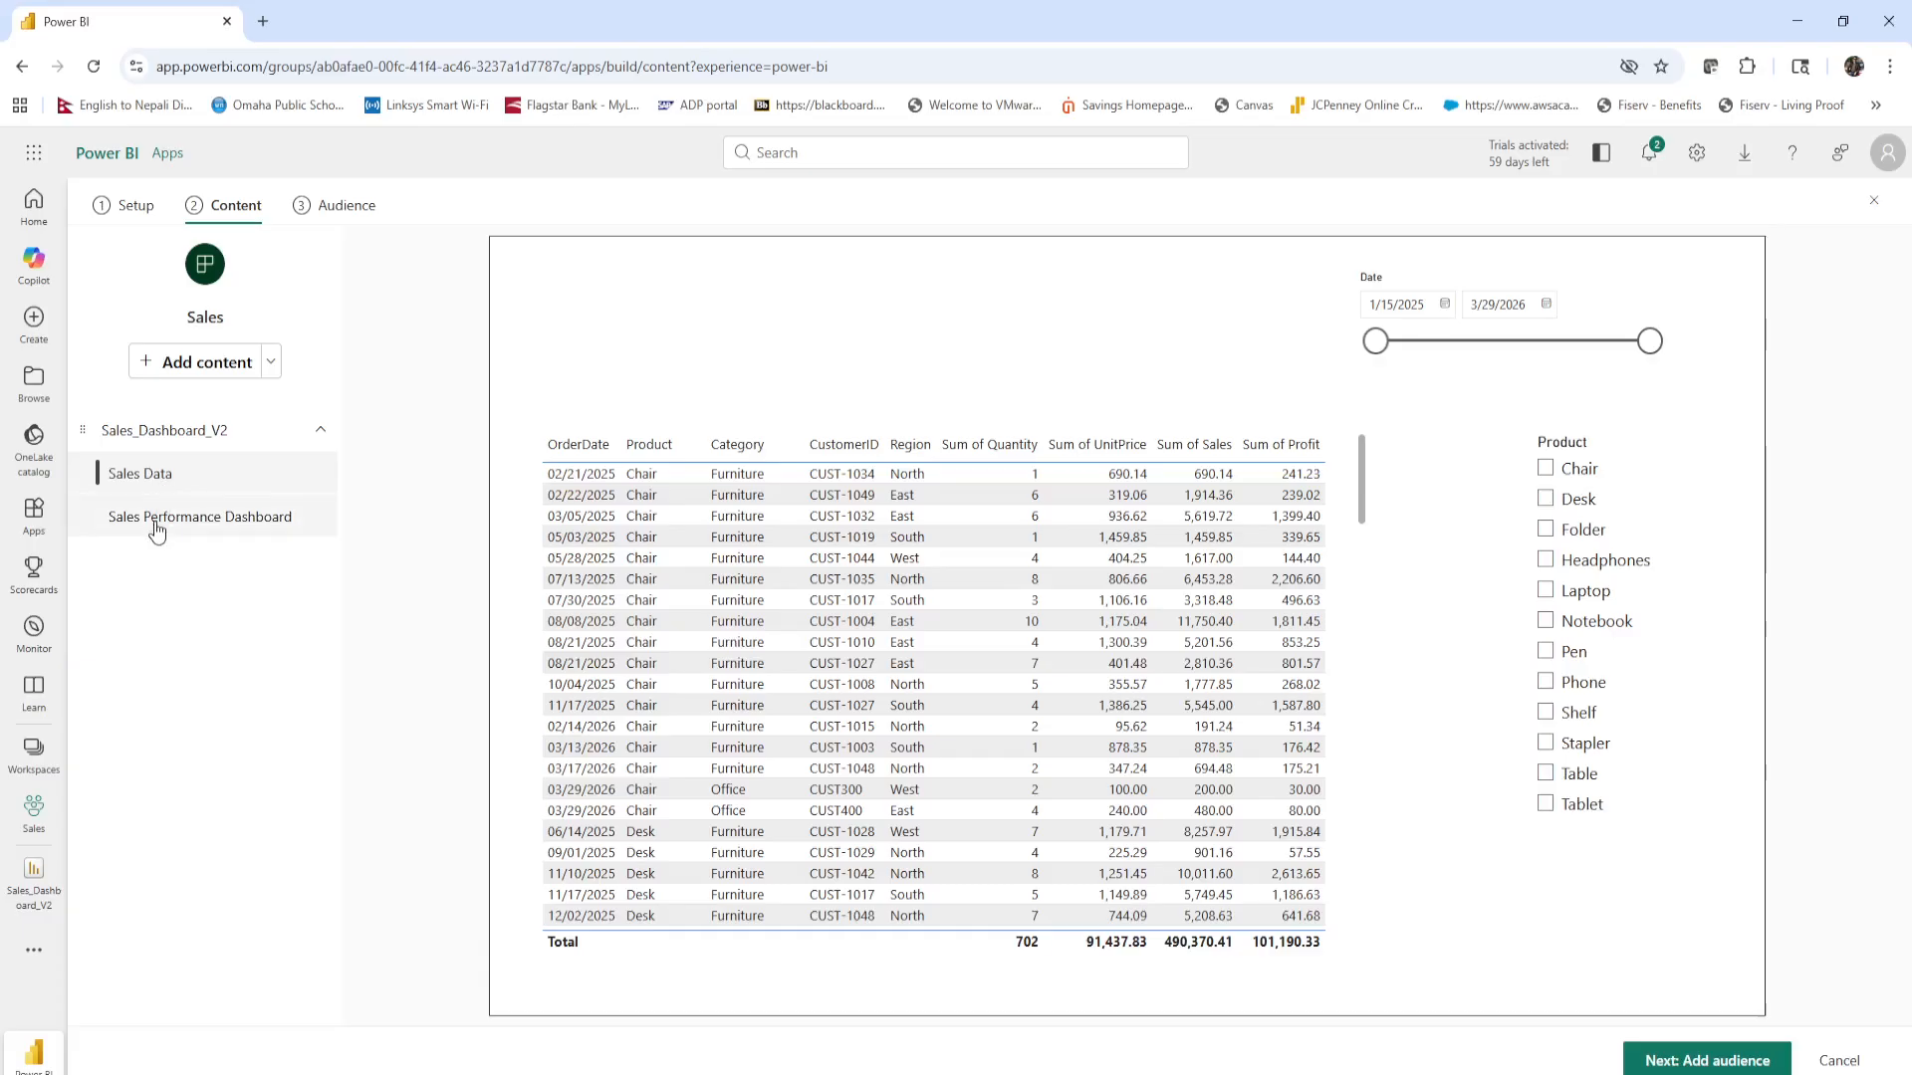
{"action": "left_click", "coordinate": [155, 527]}
{"action": "left_click", "coordinate": [172, 482]}
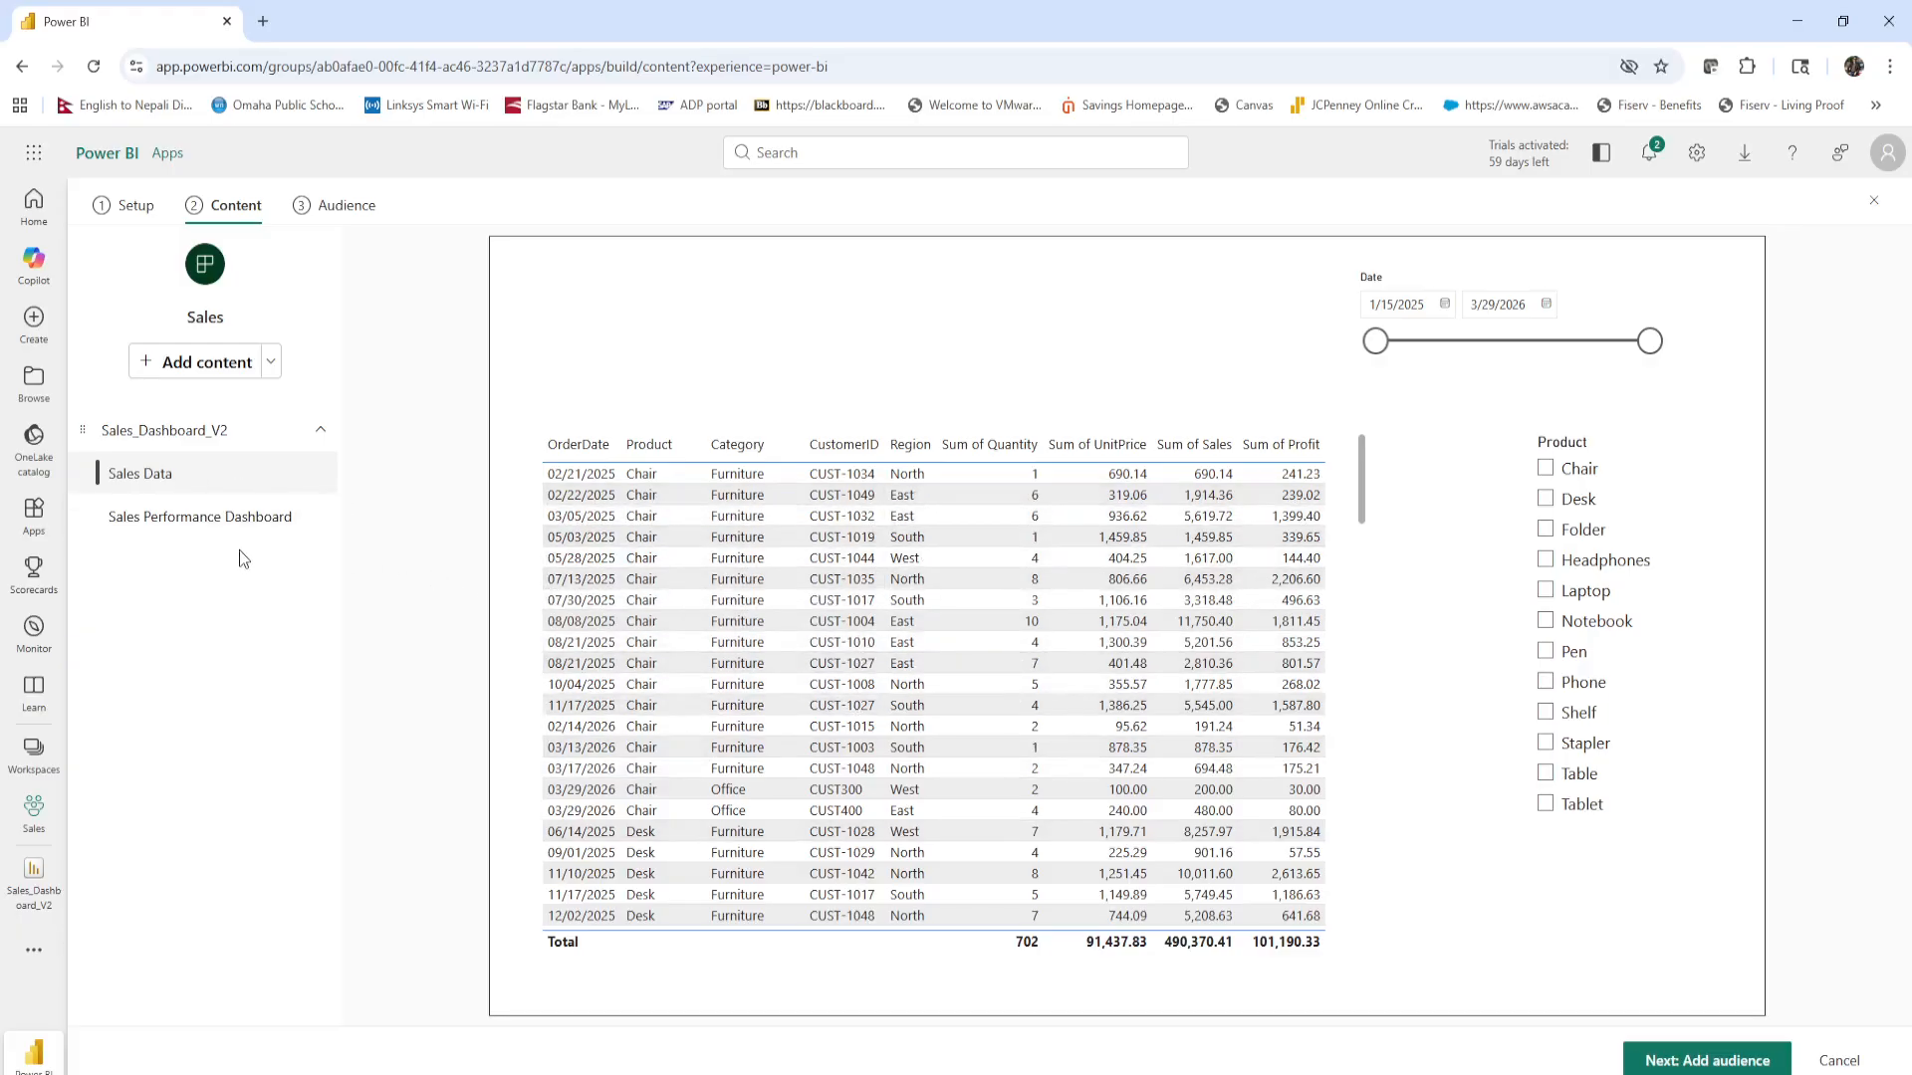
{"action": "left_click", "coordinate": [206, 518]}
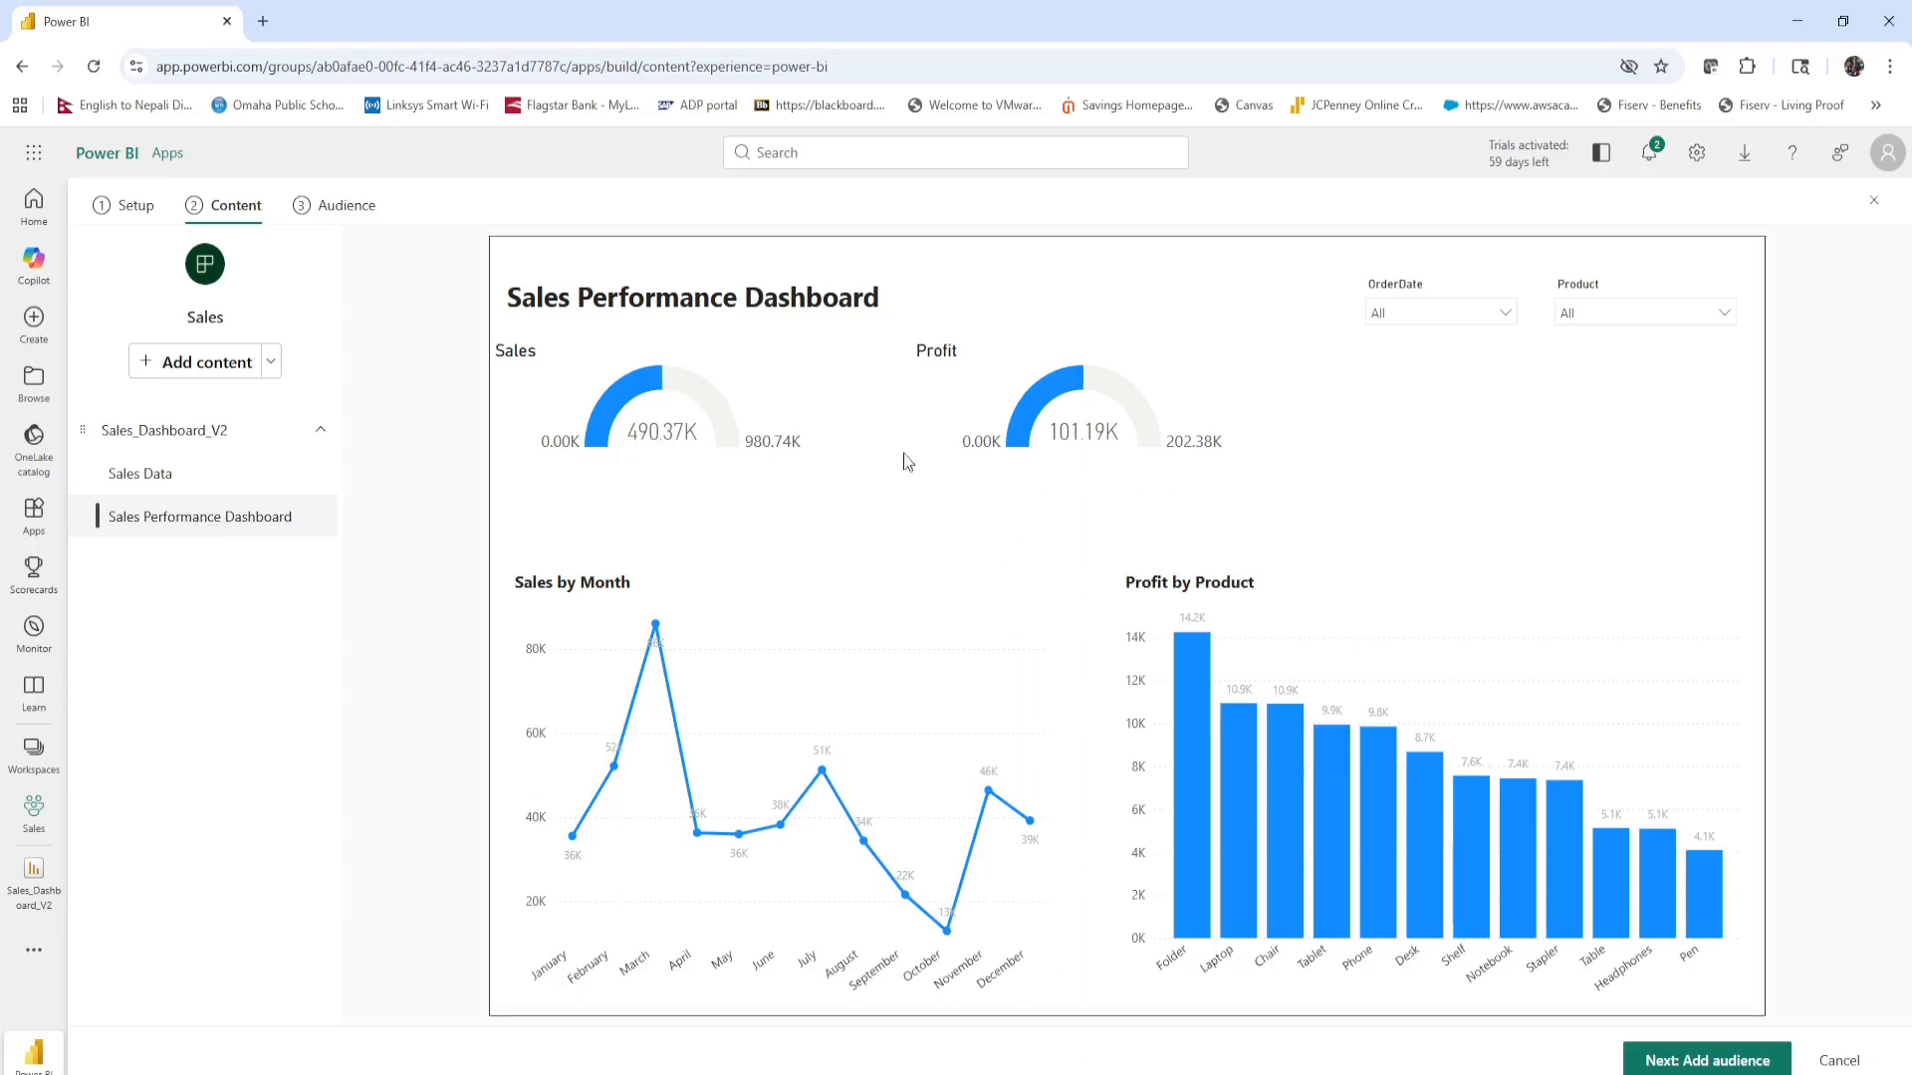
{"action": "left_click", "coordinate": [155, 479]}
{"action": "left_click", "coordinate": [162, 521]}
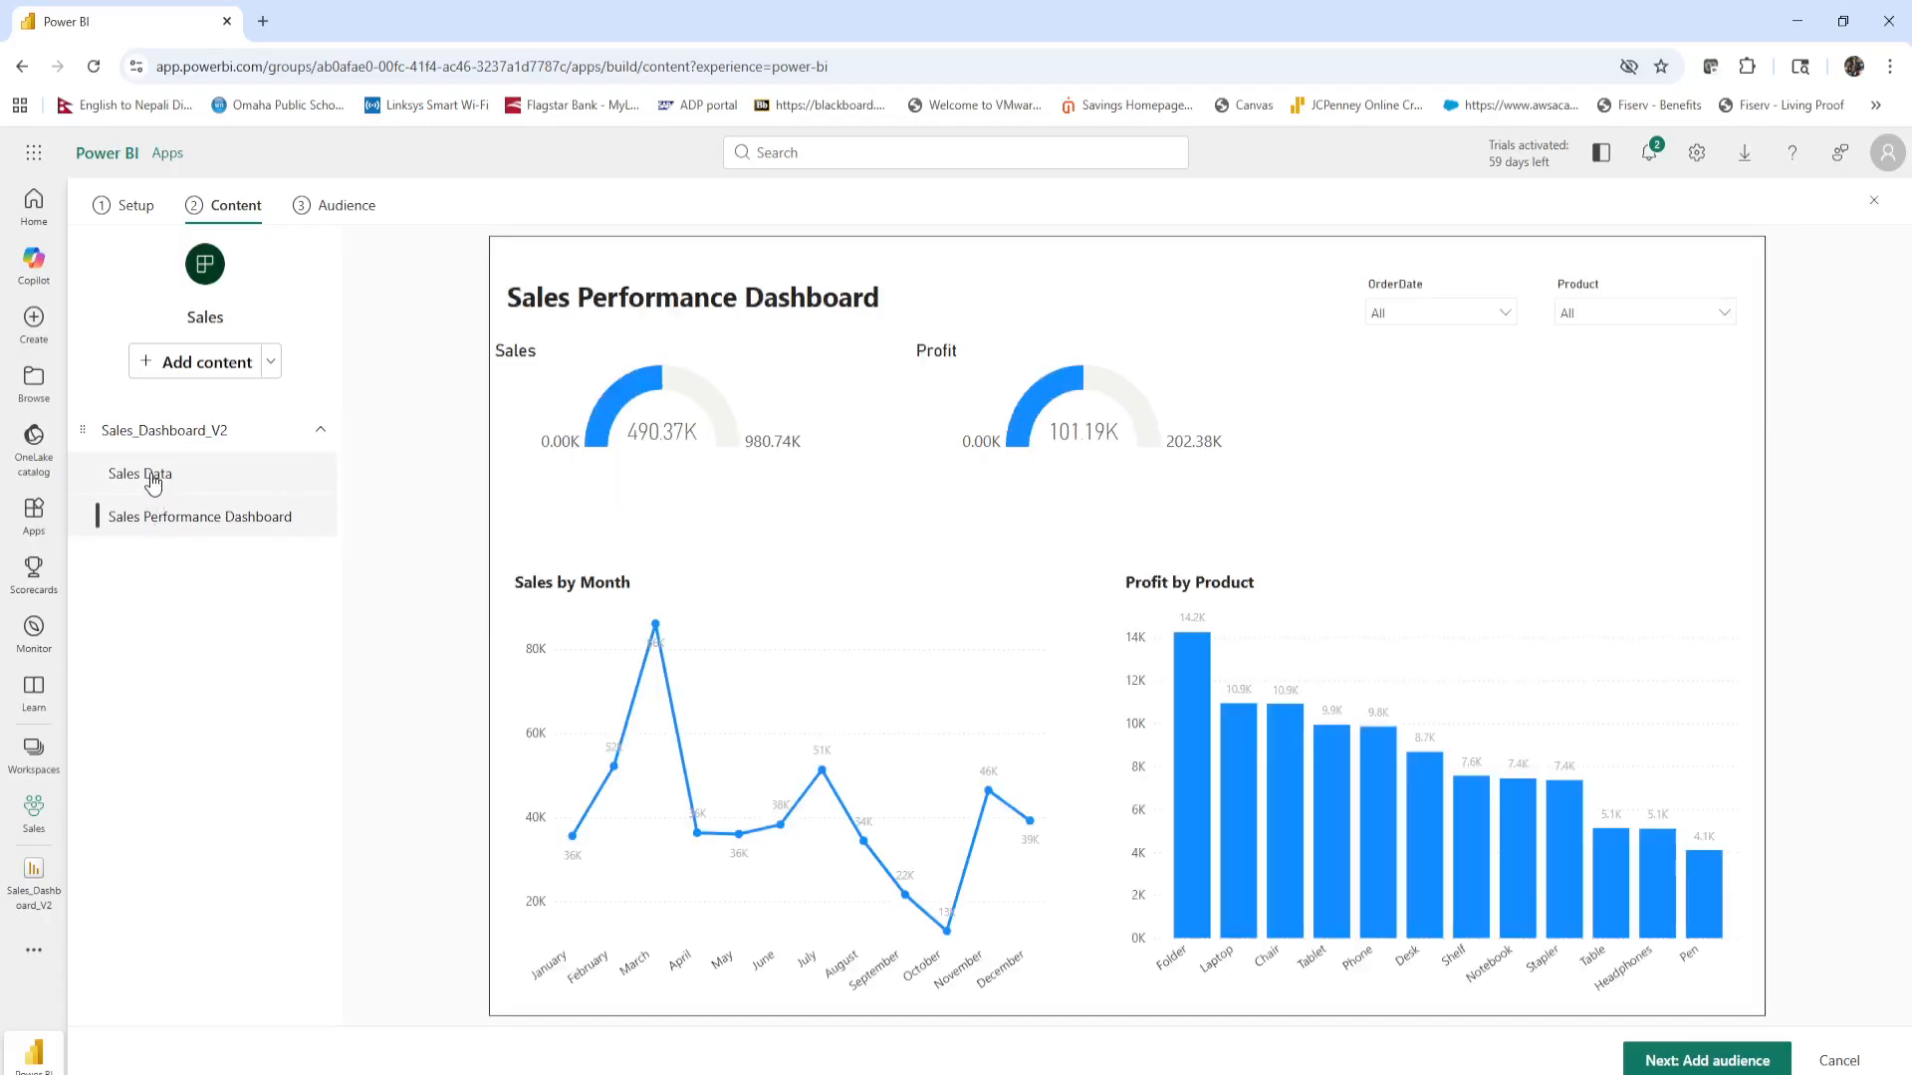
{"action": "left_click", "coordinate": [152, 485]}
{"action": "left_click", "coordinate": [147, 513]}
{"action": "left_click", "coordinate": [151, 479]}
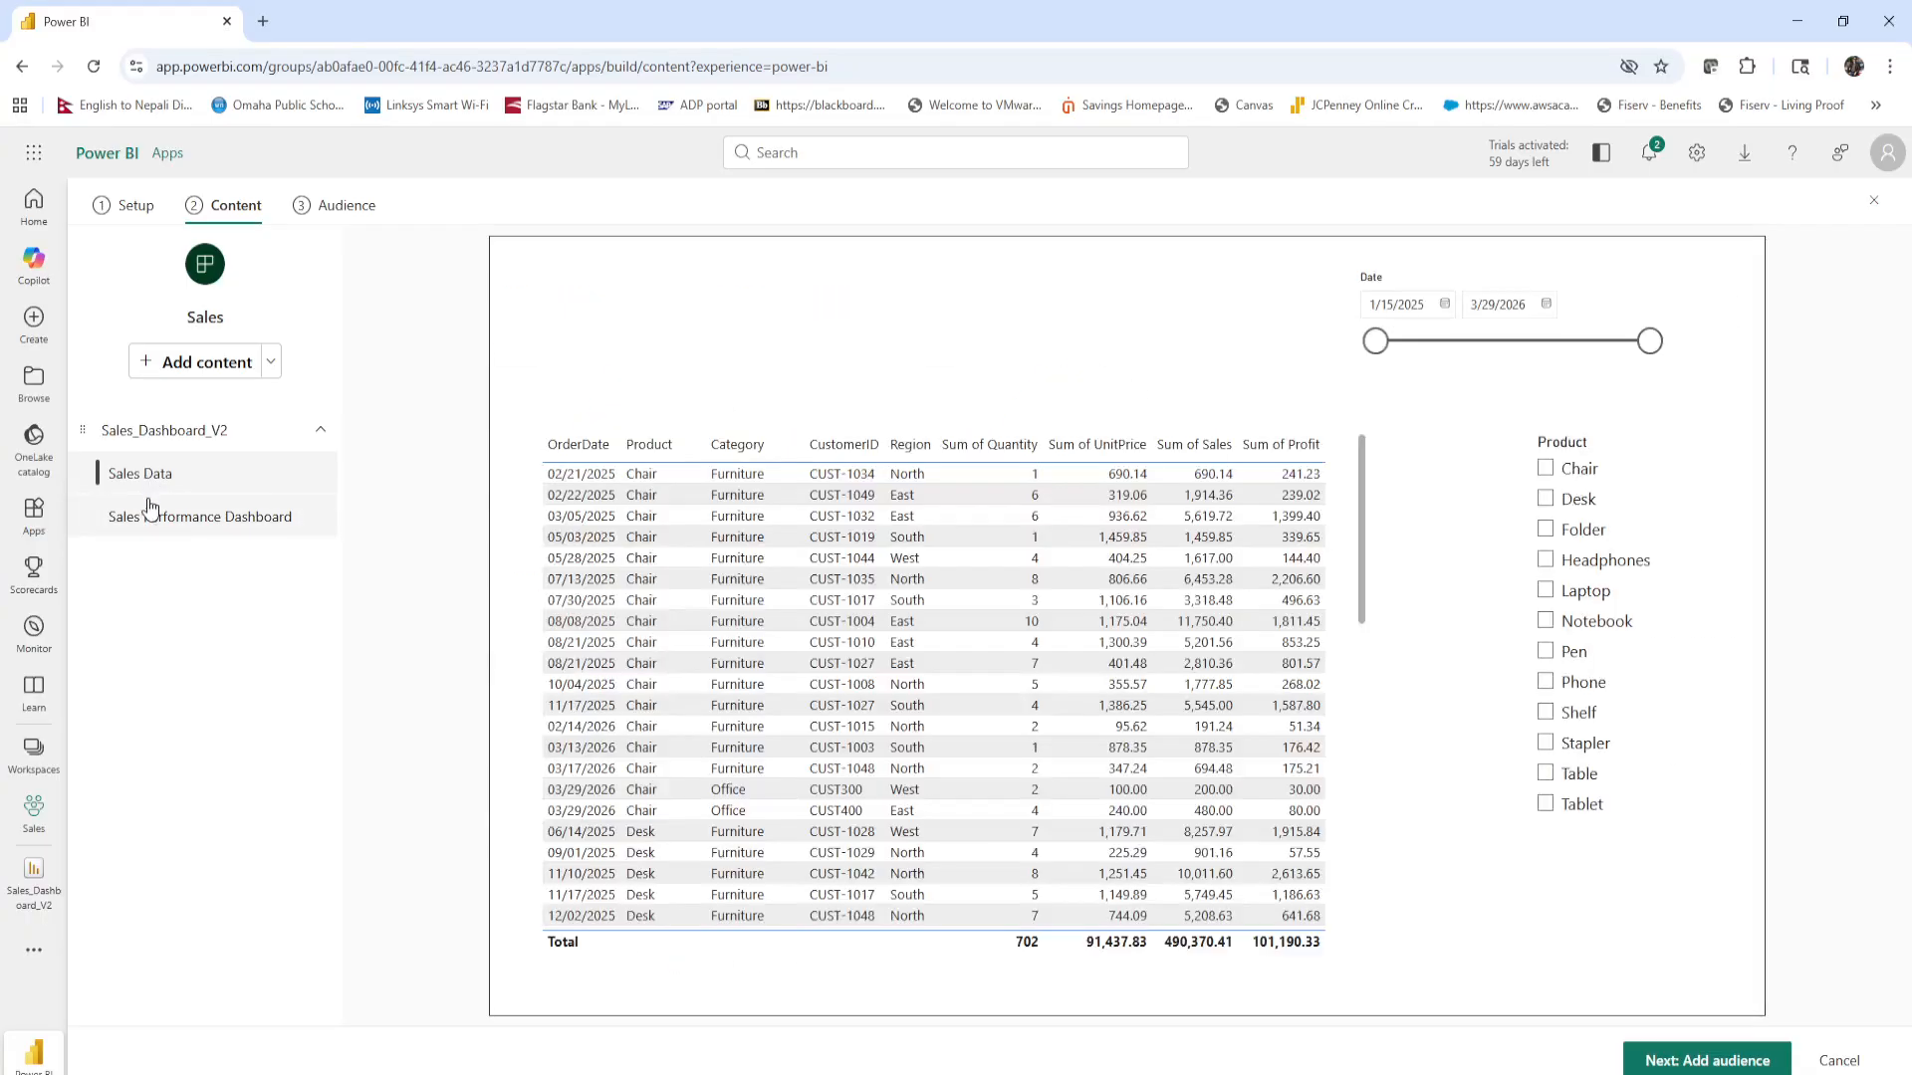
{"action": "left_click", "coordinate": [151, 510]}
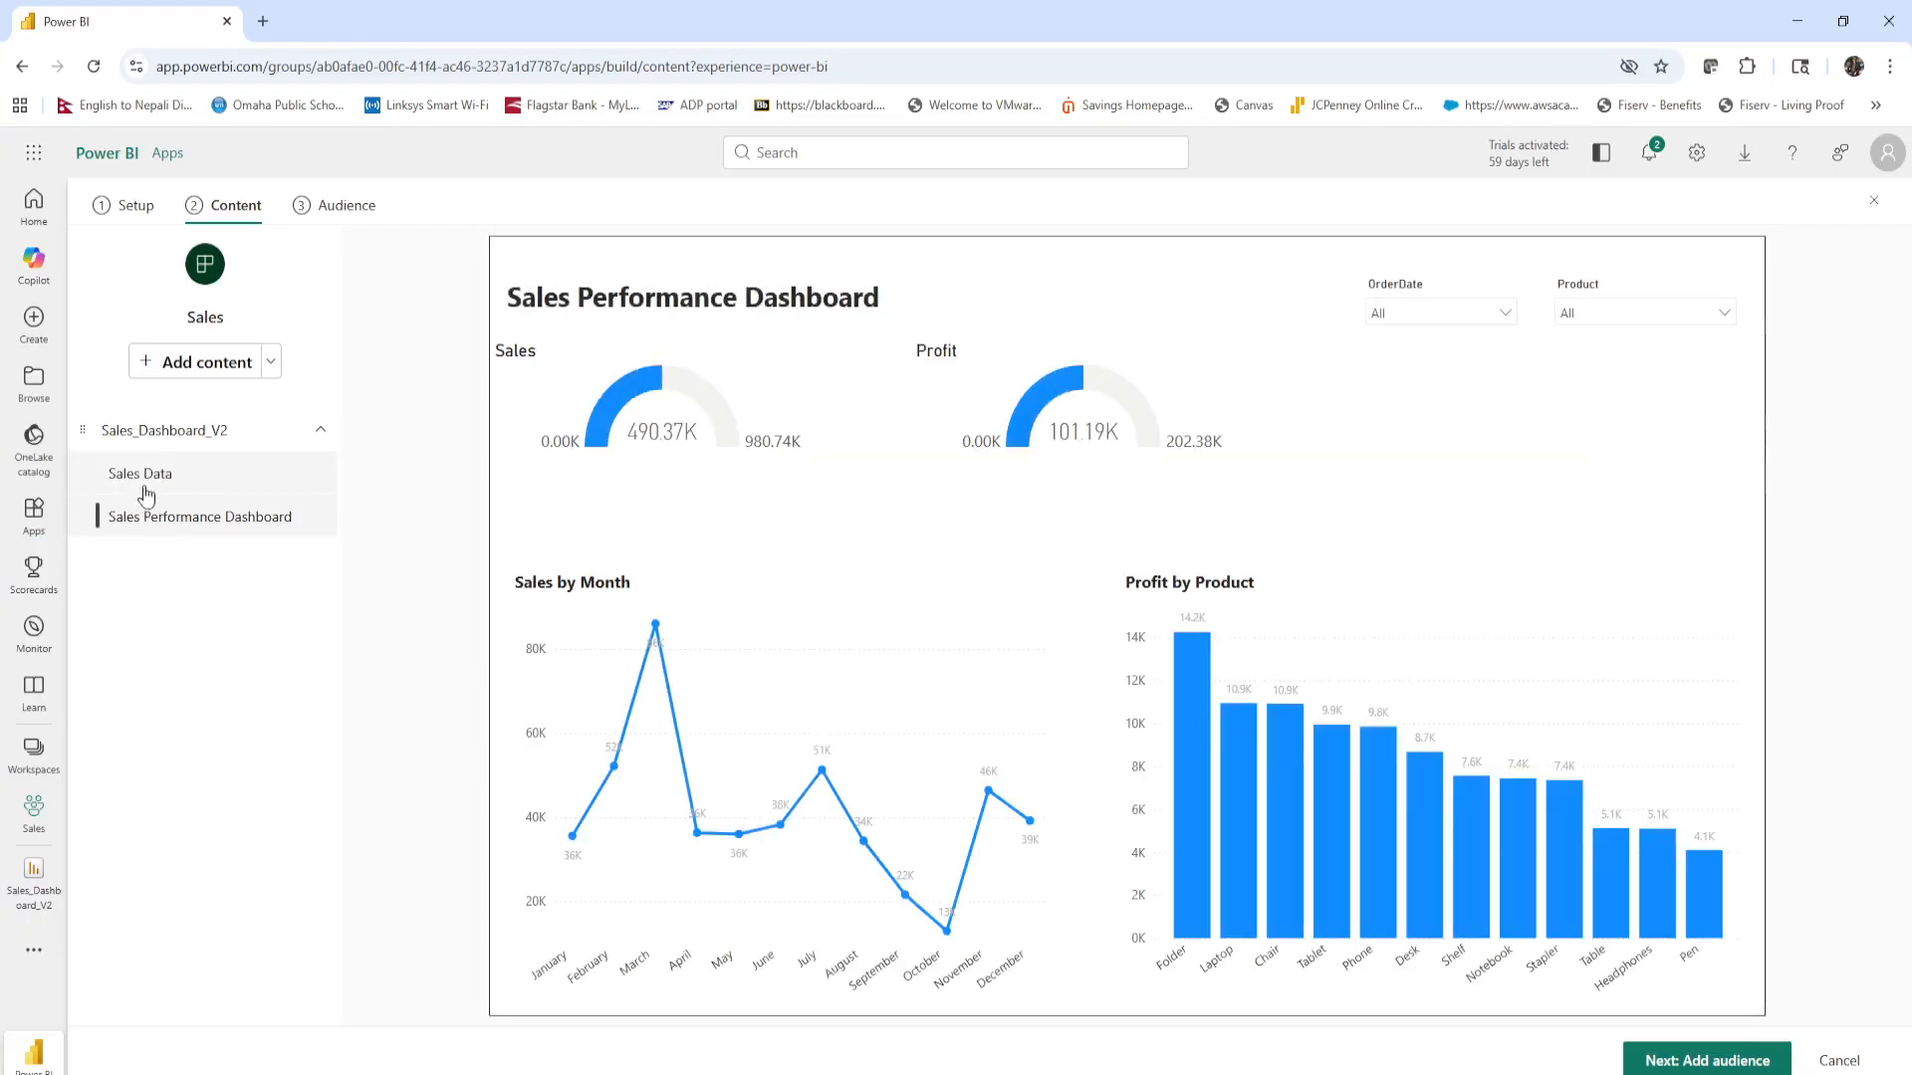
{"action": "left_click", "coordinate": [168, 477]}
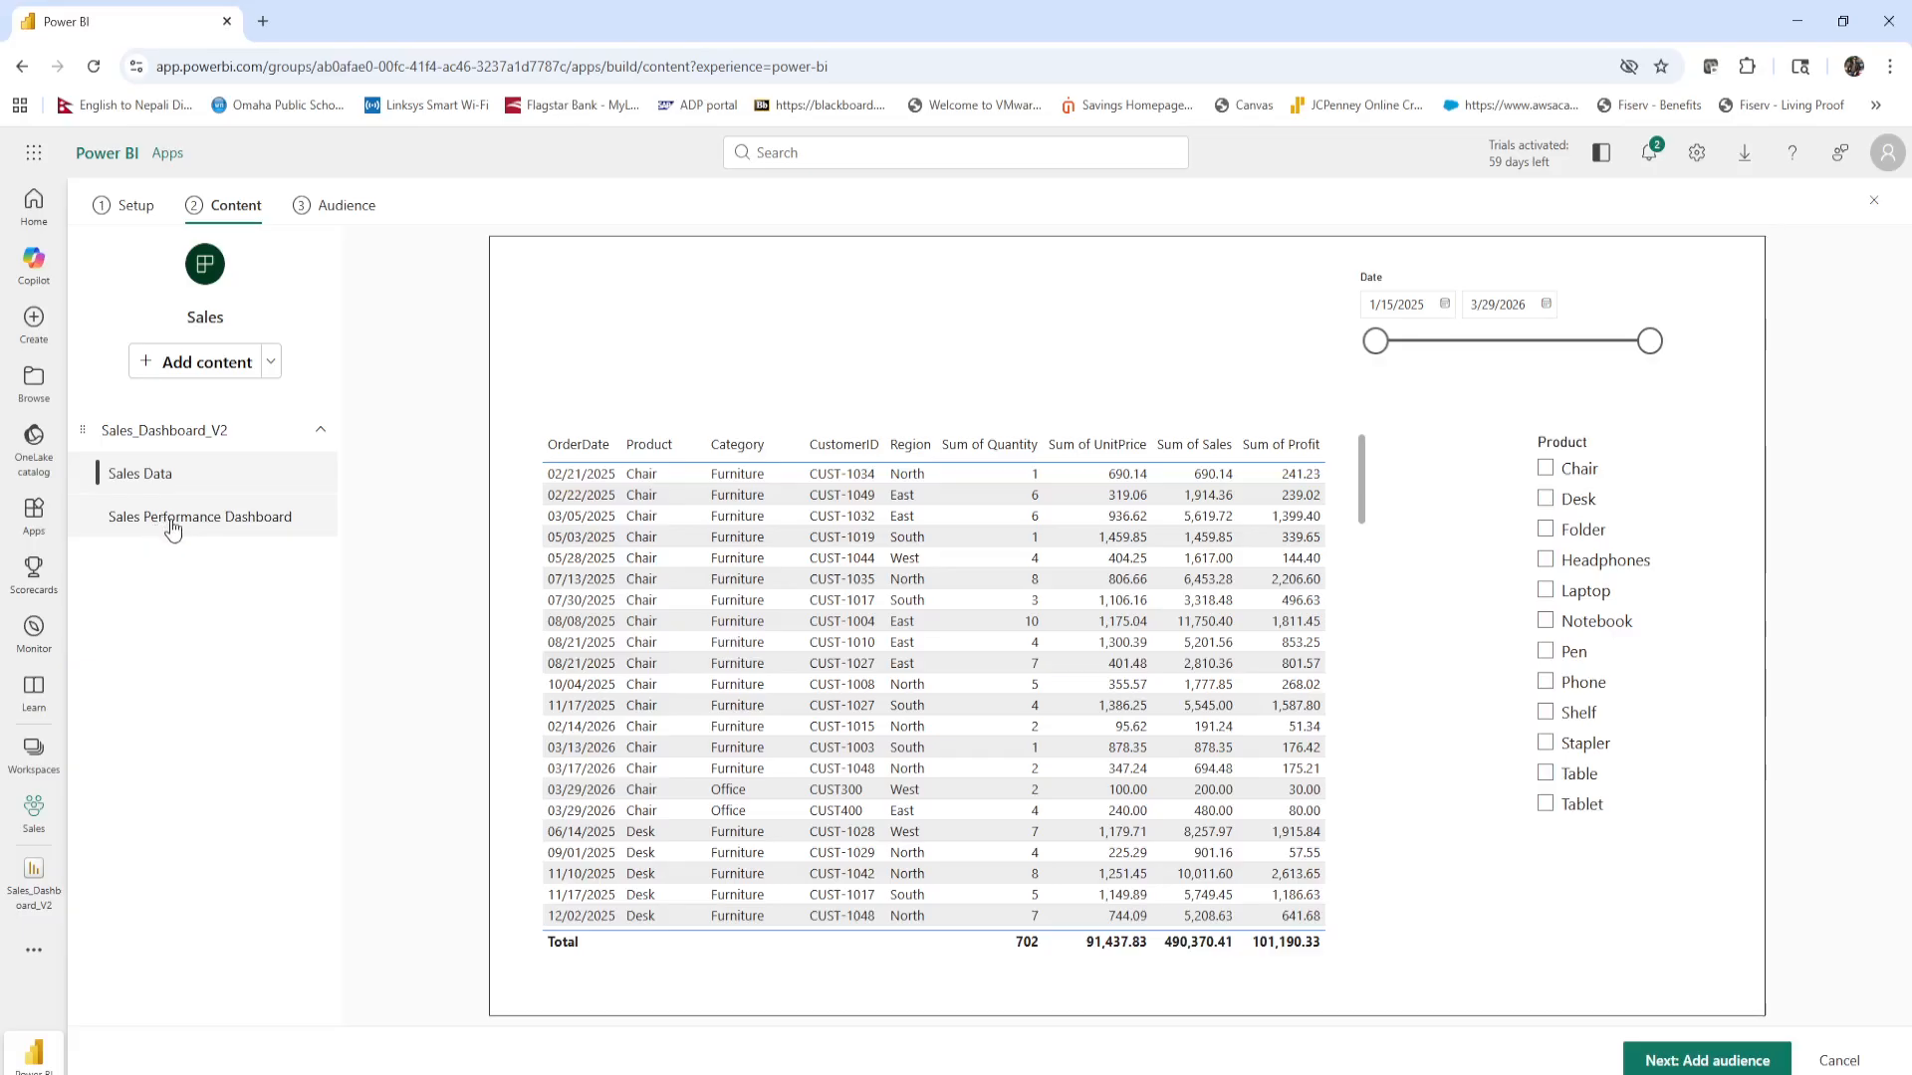
{"action": "left_click", "coordinate": [171, 525]}
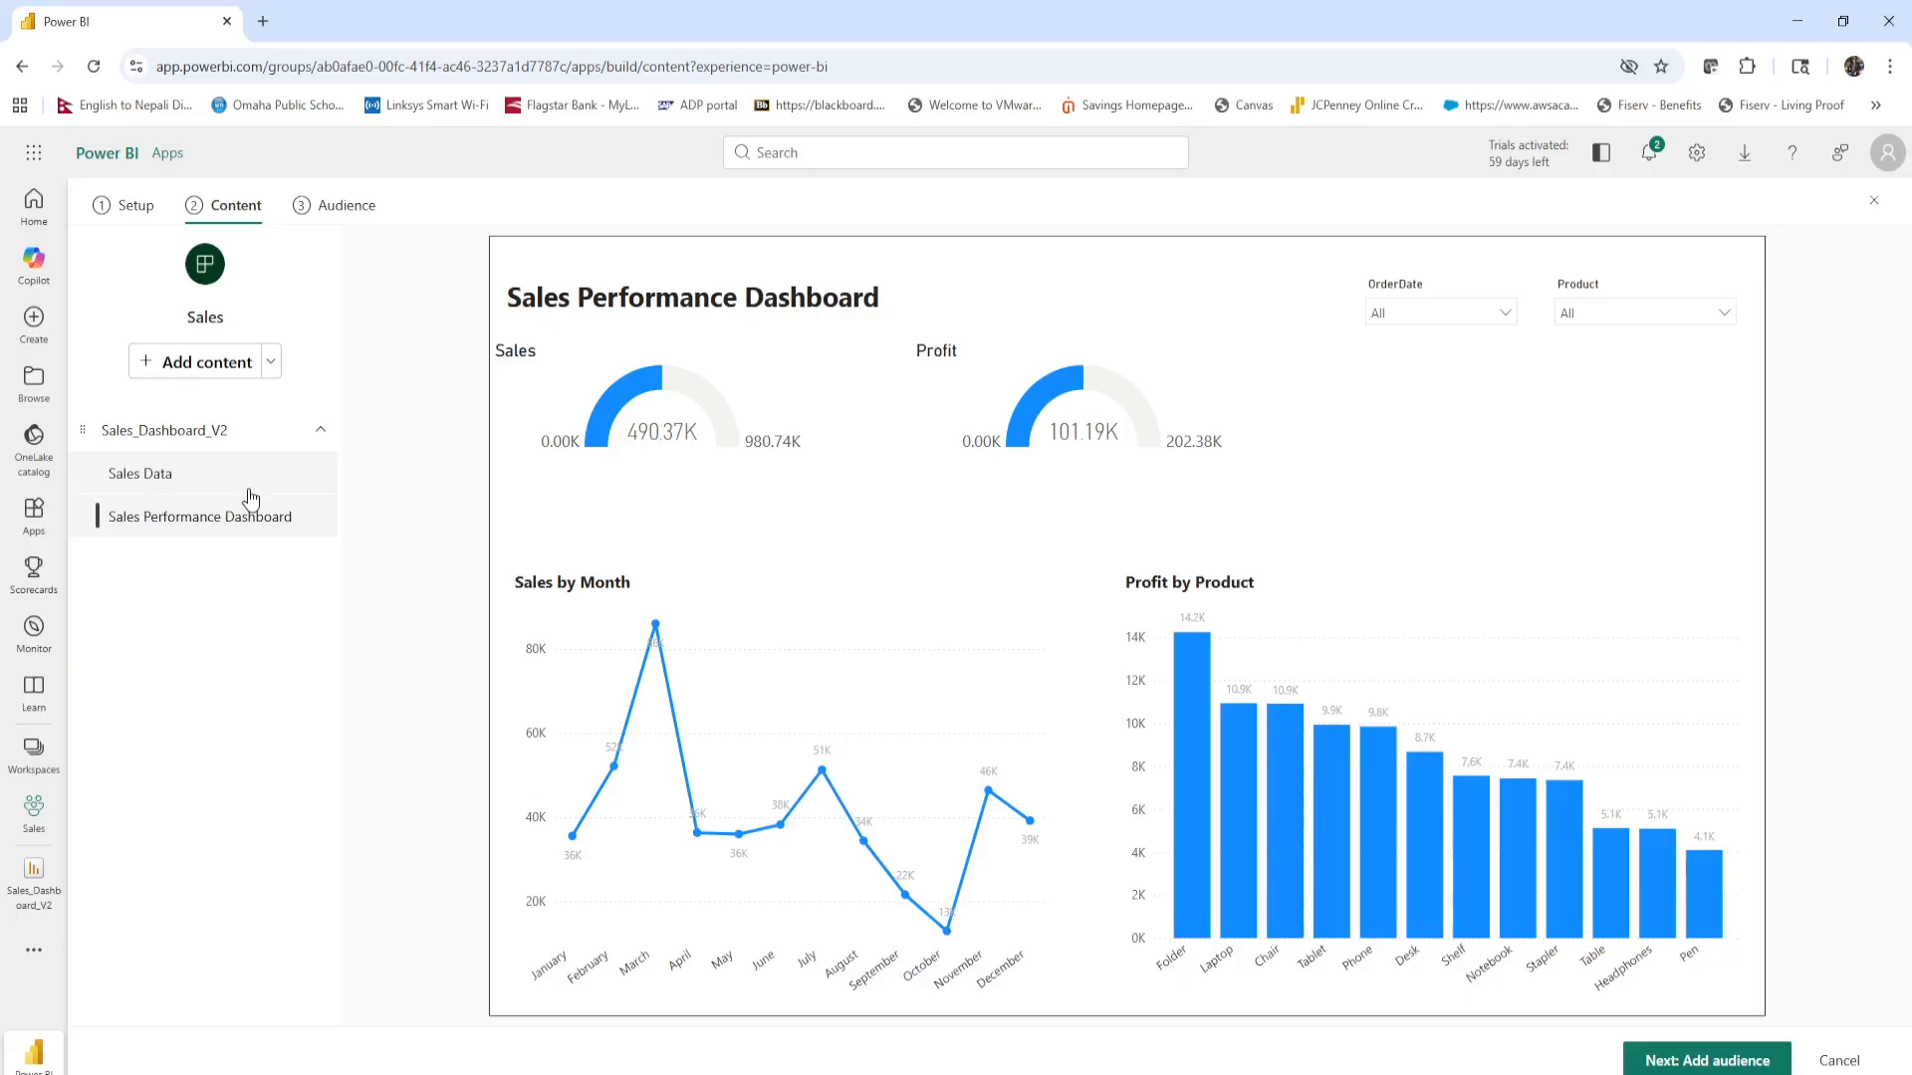
{"action": "left_click", "coordinate": [219, 491]}
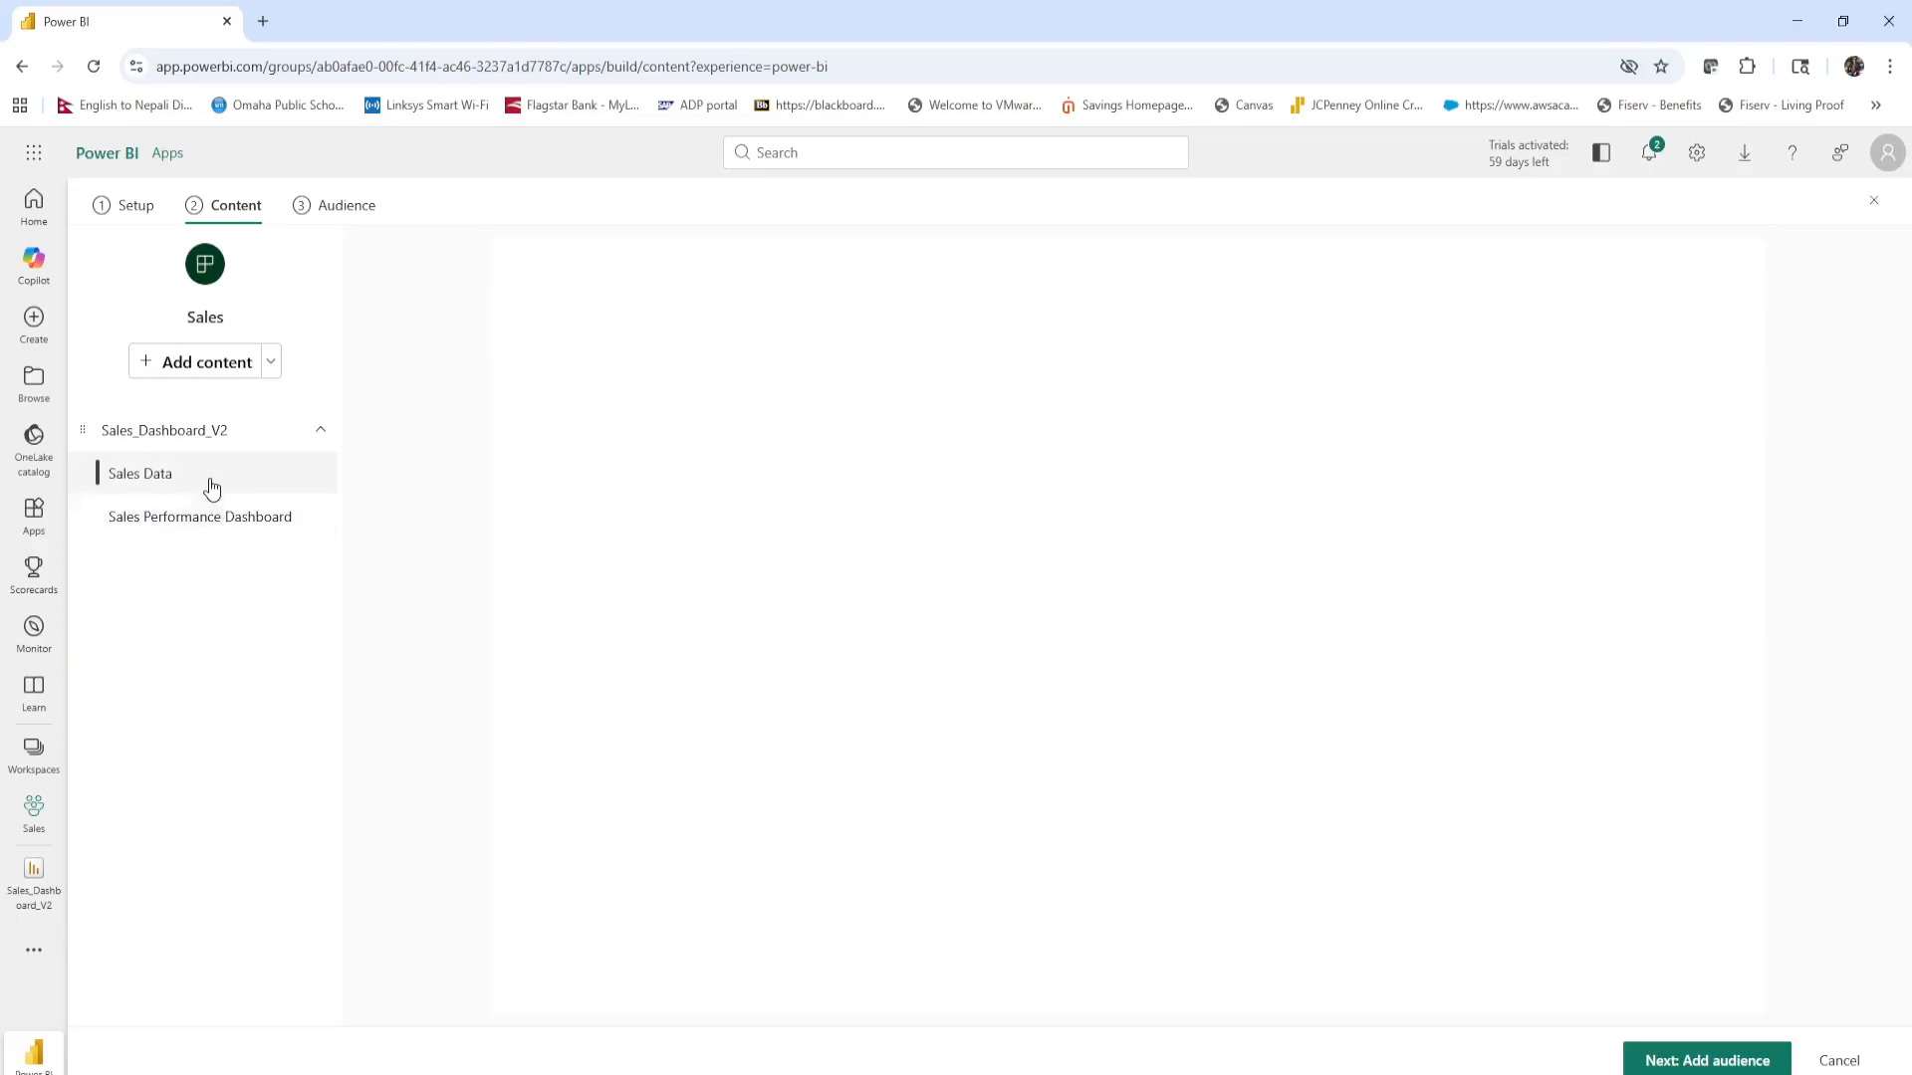
{"action": "left_click", "coordinate": [214, 518]}
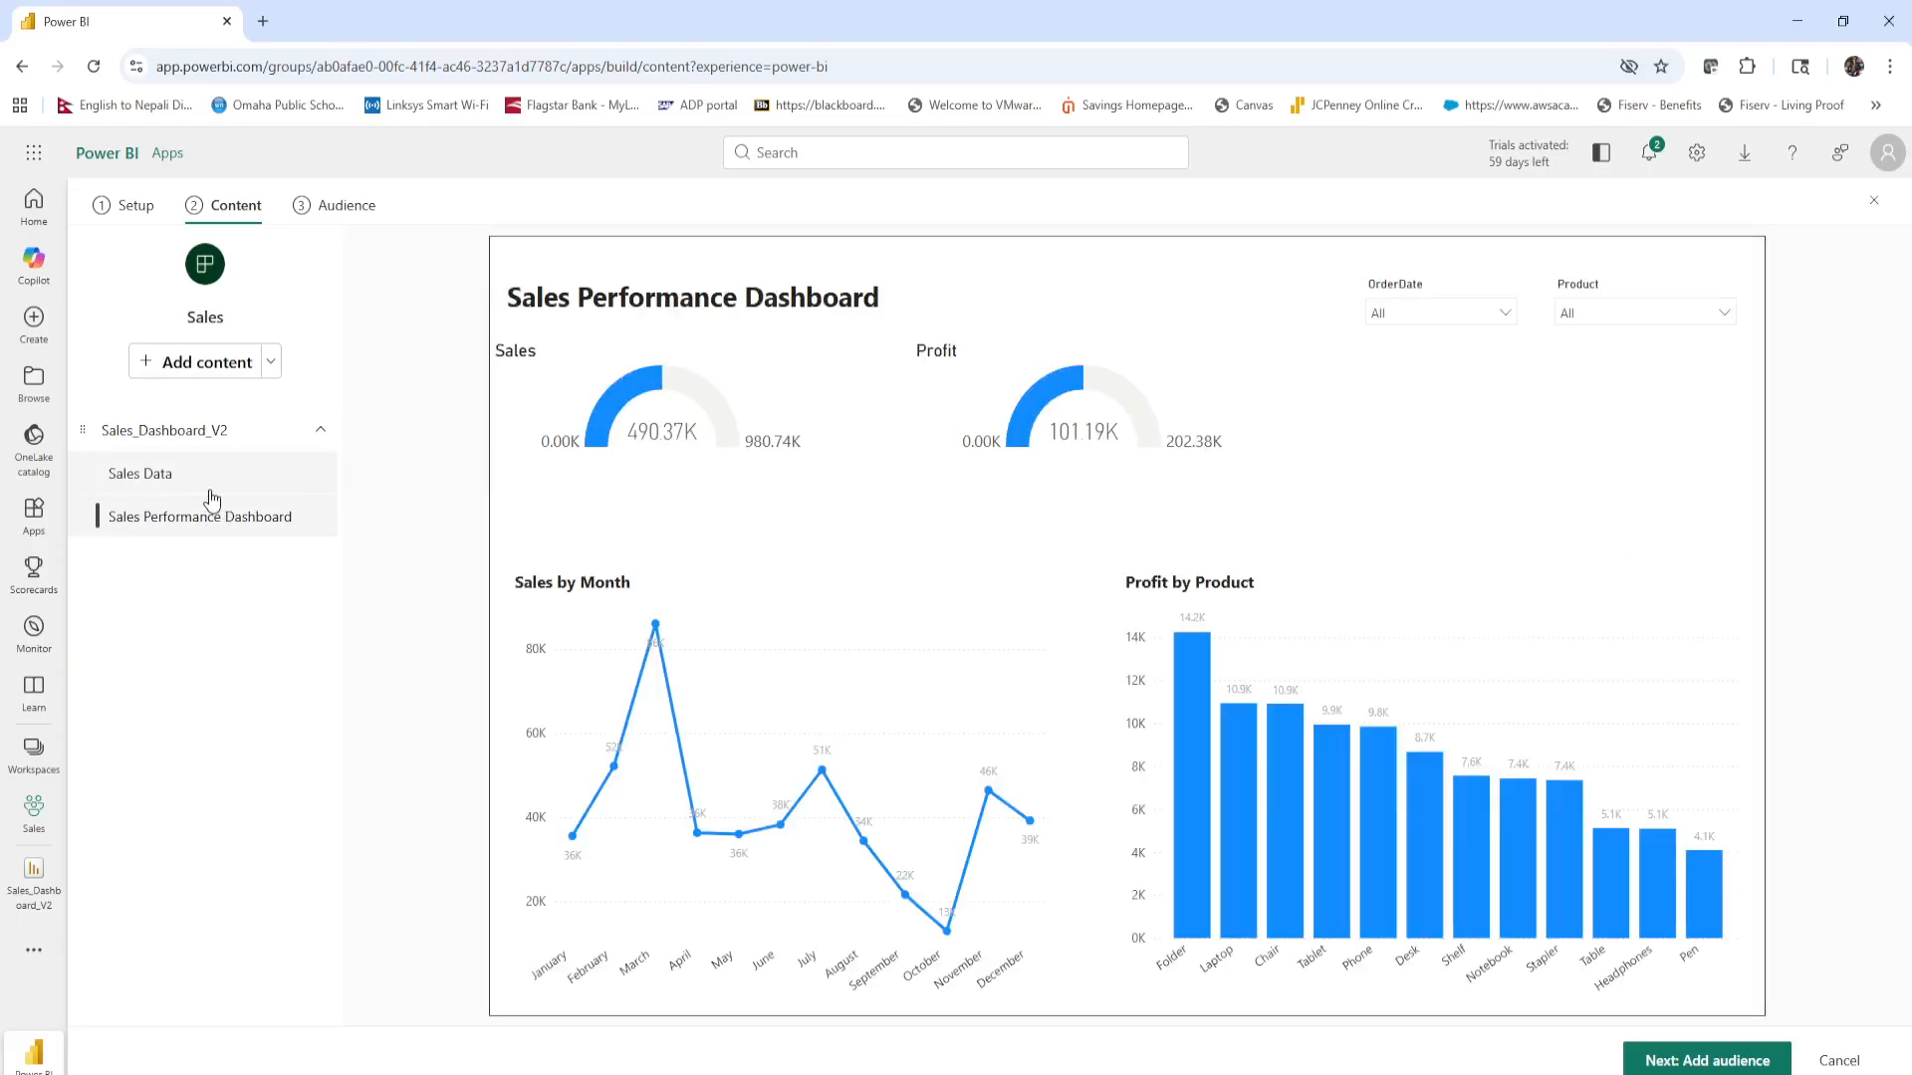
{"action": "left_click", "coordinate": [212, 487]}
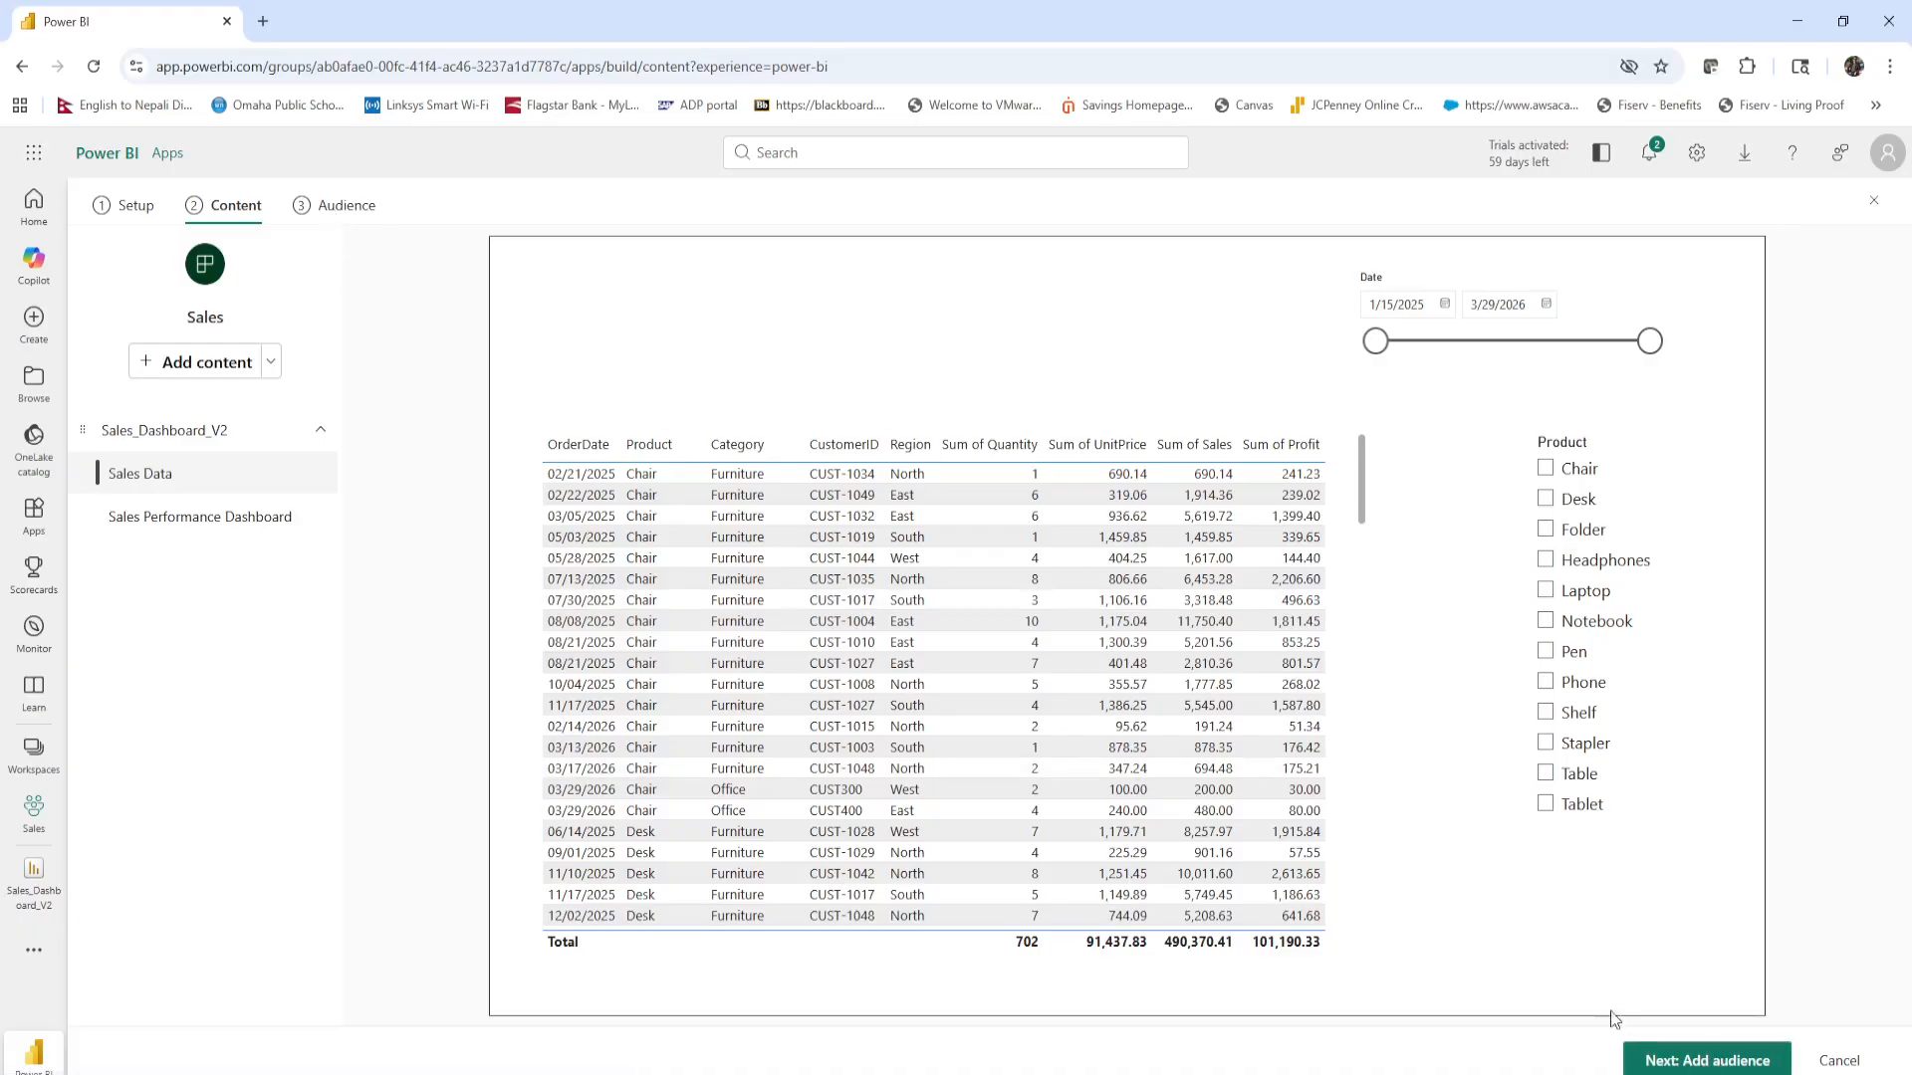
Proceed to the app's audience settings and grant access to a specific user by choosing the second suggested account.
{"action": "left_click", "coordinate": [1672, 1067]}
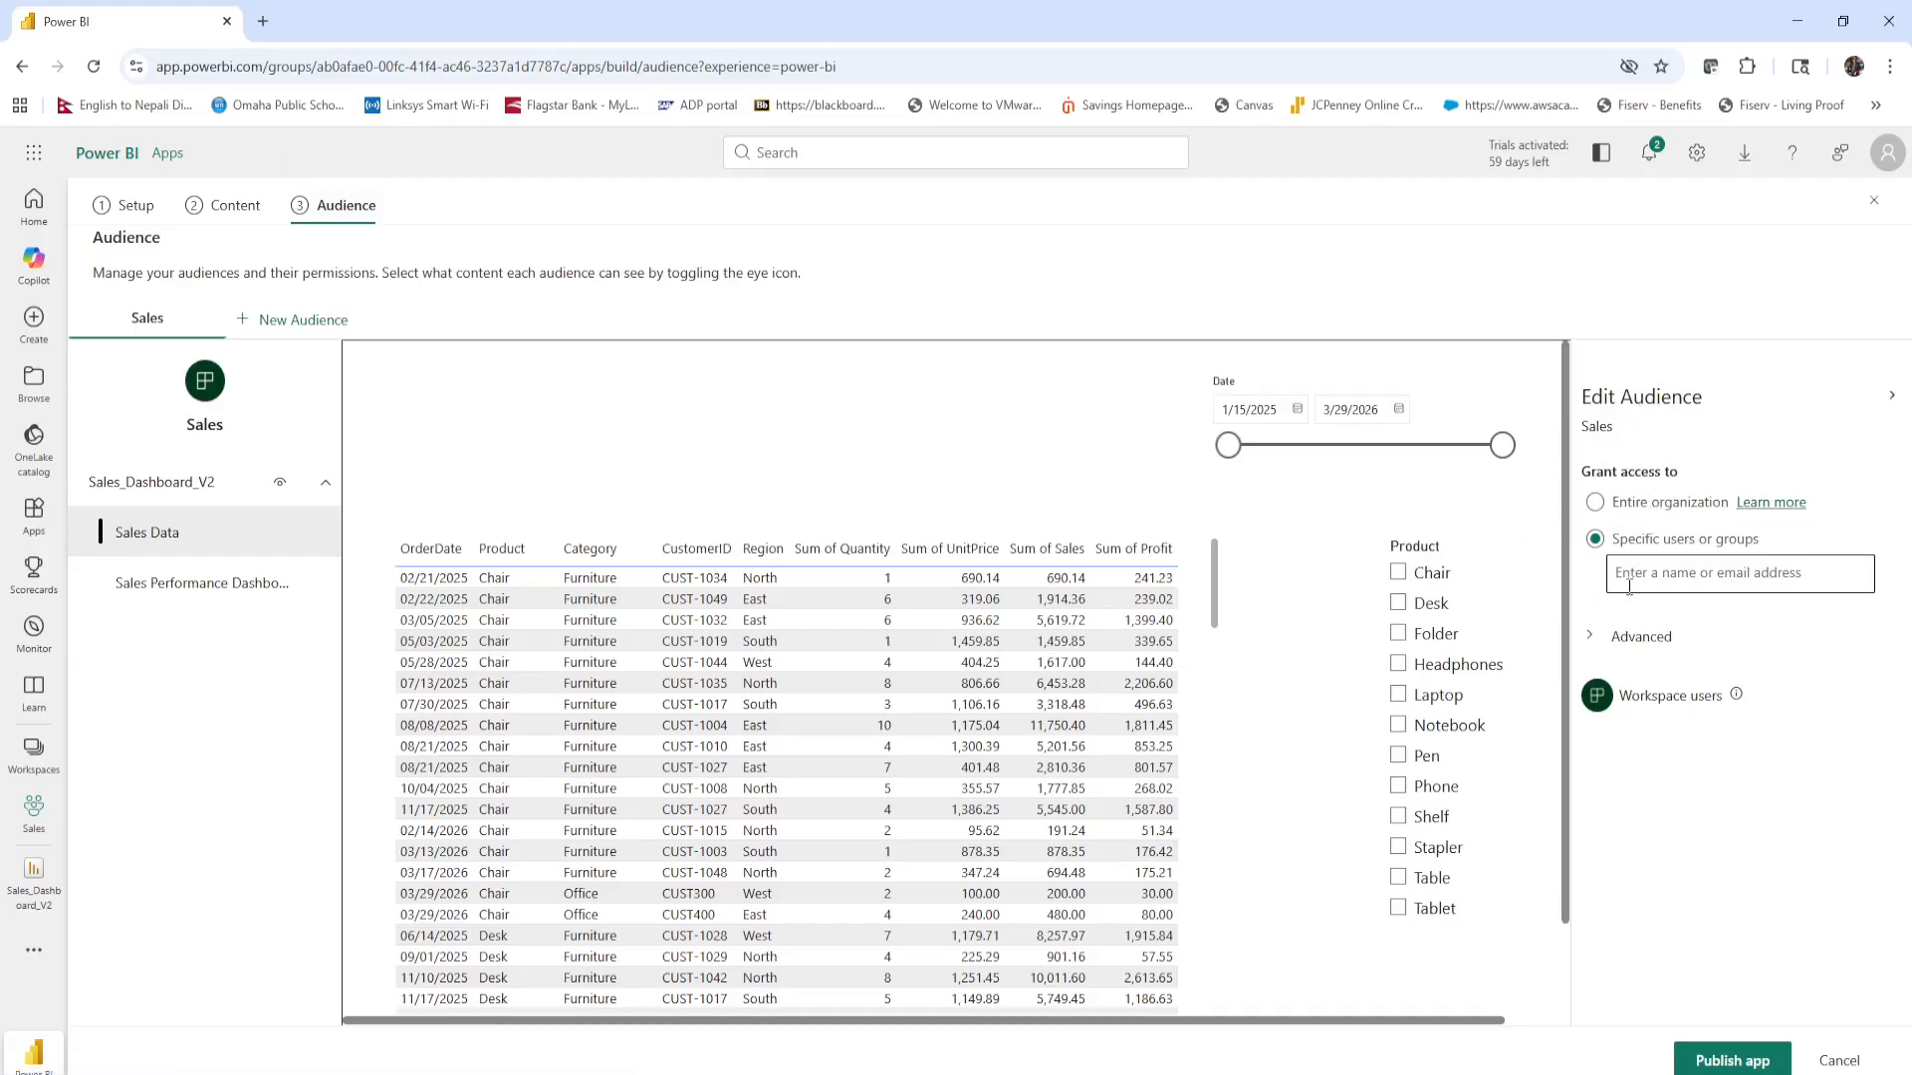
{"action": "left_click", "coordinate": [1675, 575]}
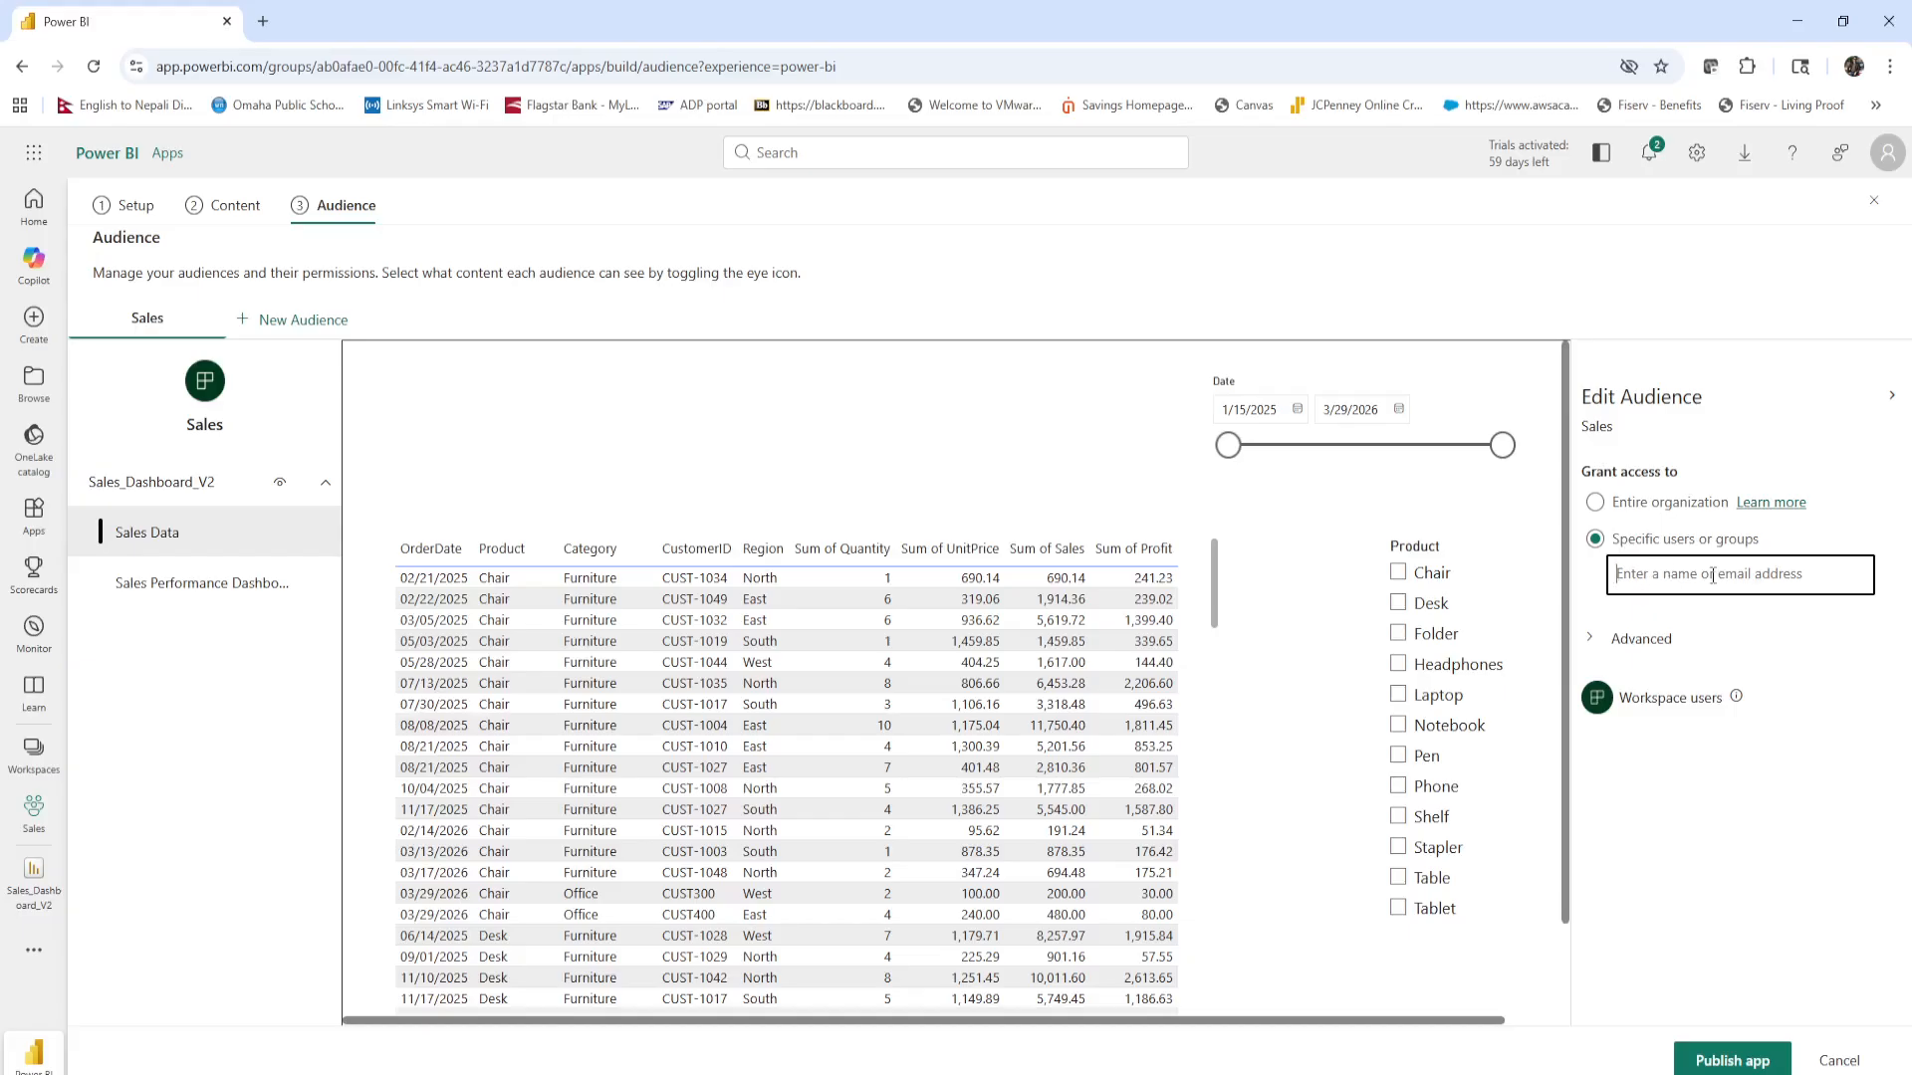
{"action": "type", "text": "p"}
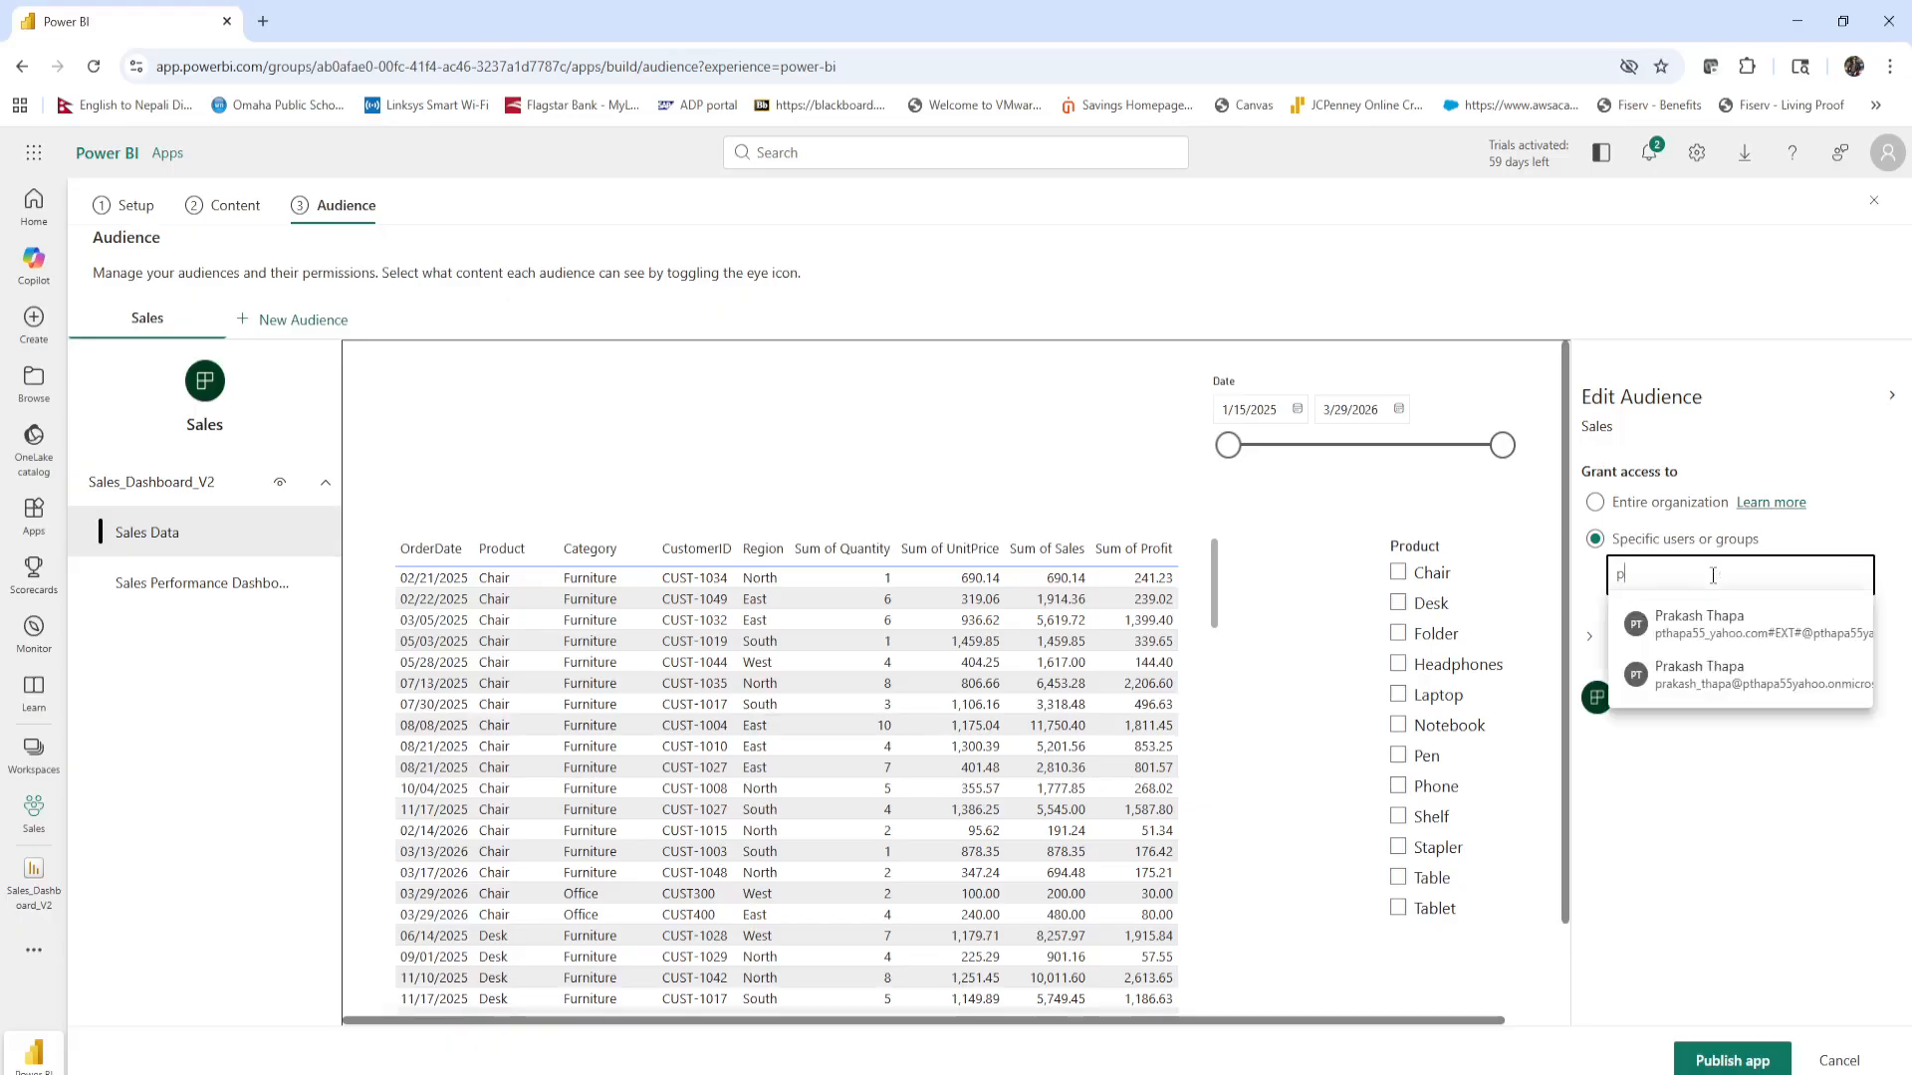
{"action": "left_click", "coordinate": [1707, 677]}
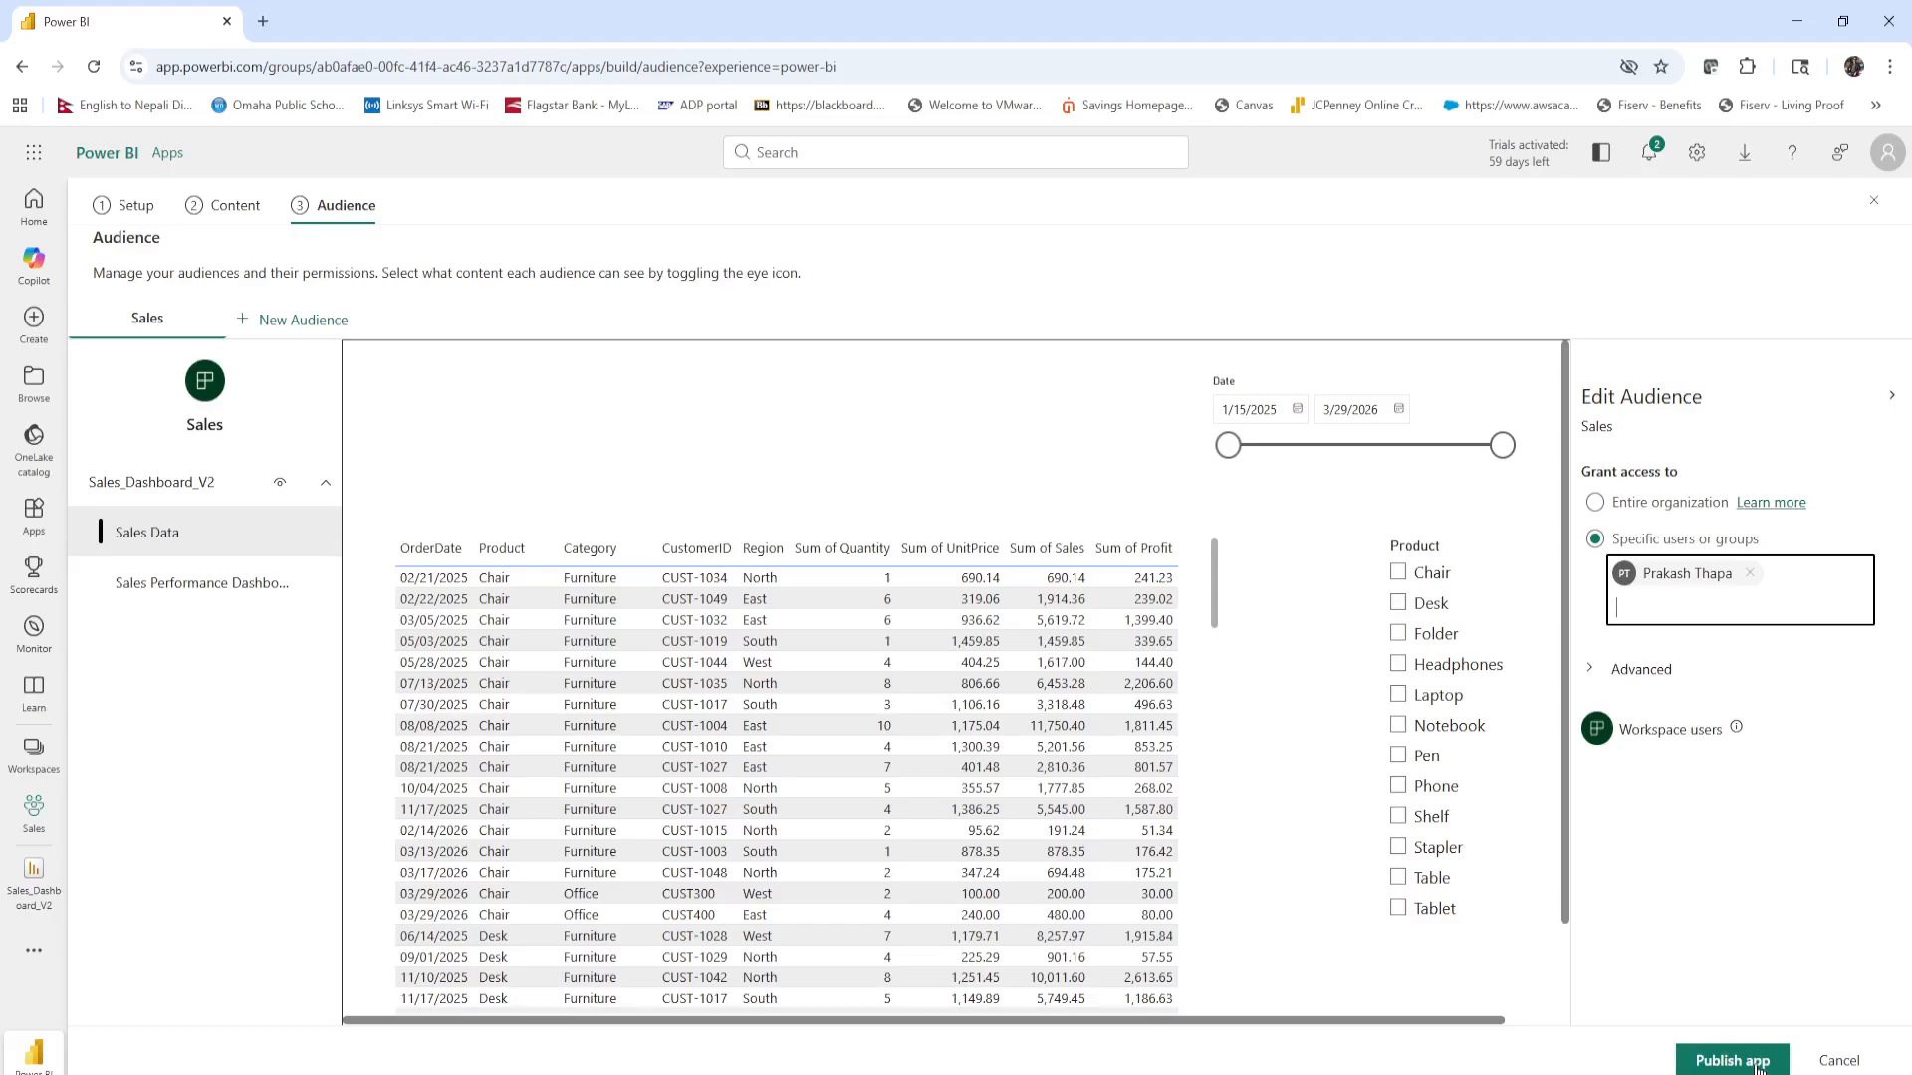
Check both report pages in the audience preview and publish the Sales app.
{"action": "left_click", "coordinate": [222, 581]}
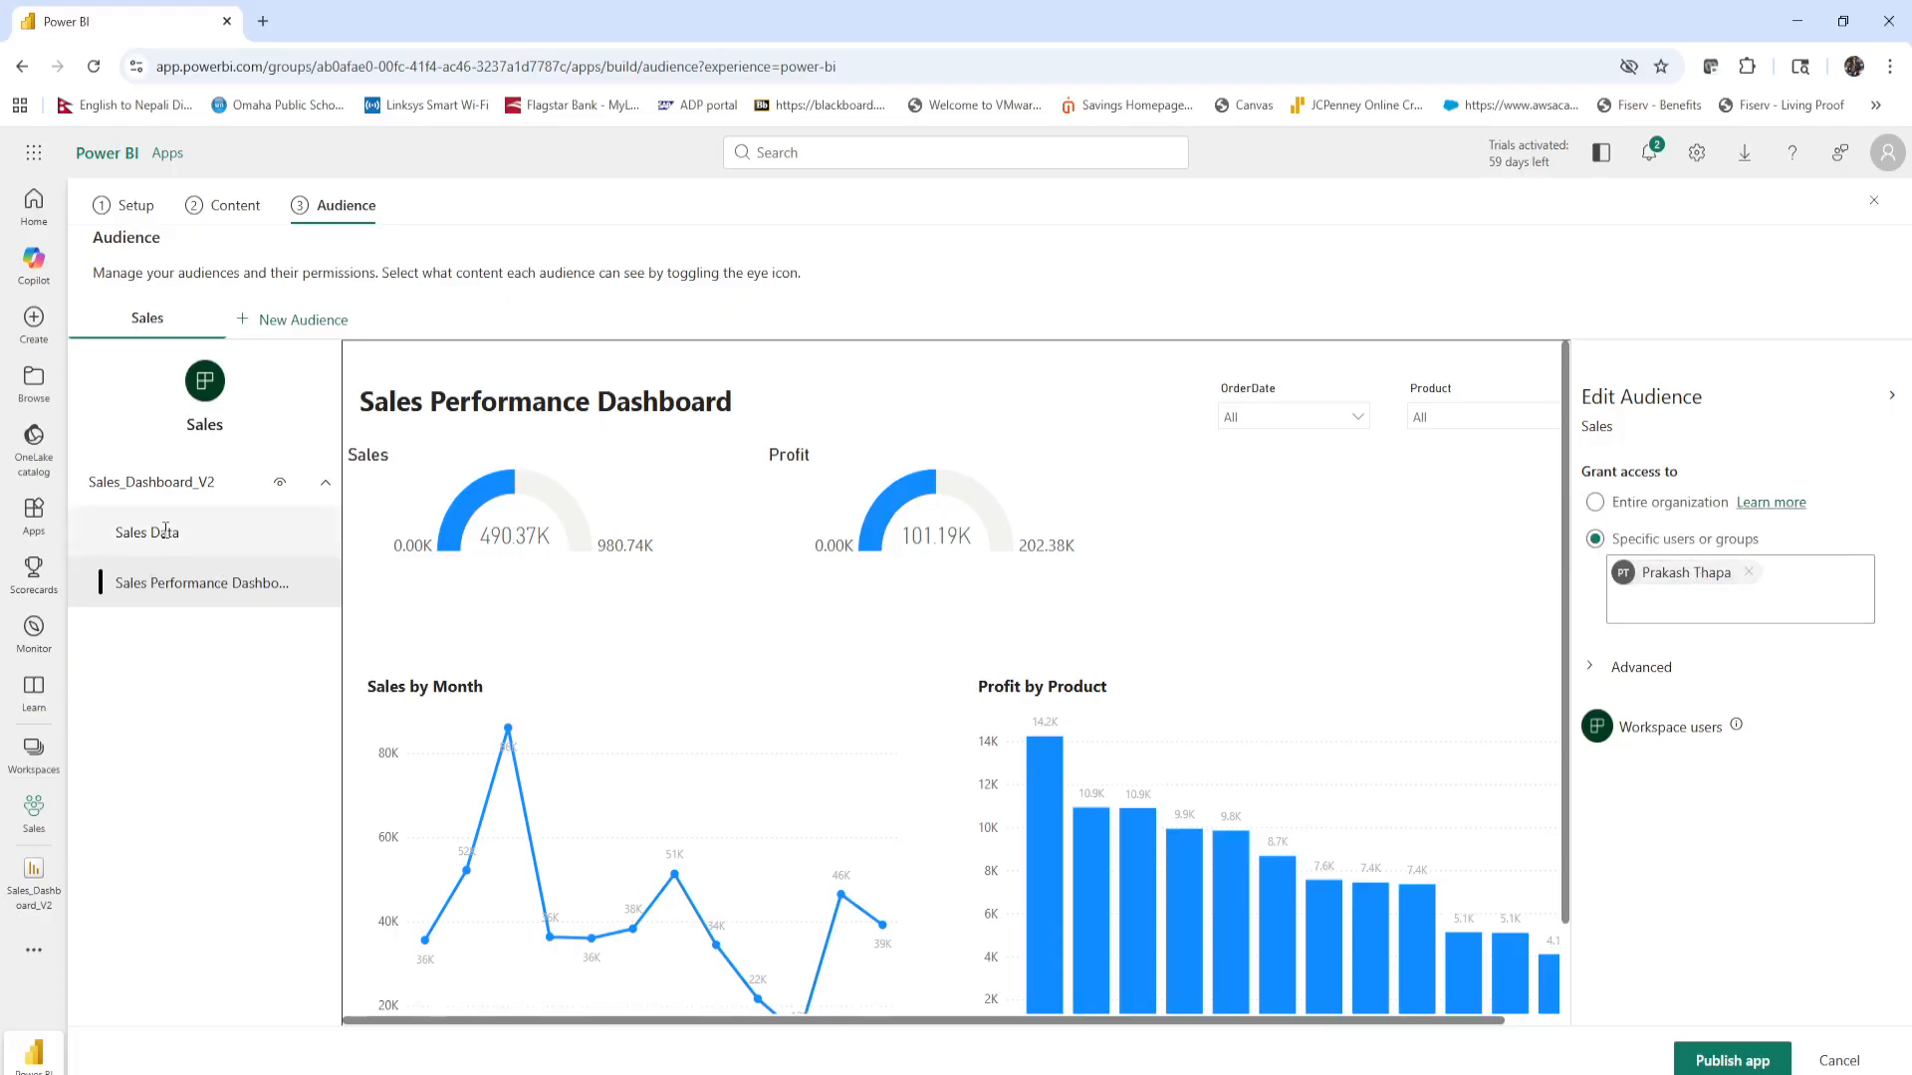
{"action": "left_click", "coordinate": [225, 534]}
{"action": "left_click", "coordinate": [200, 584]}
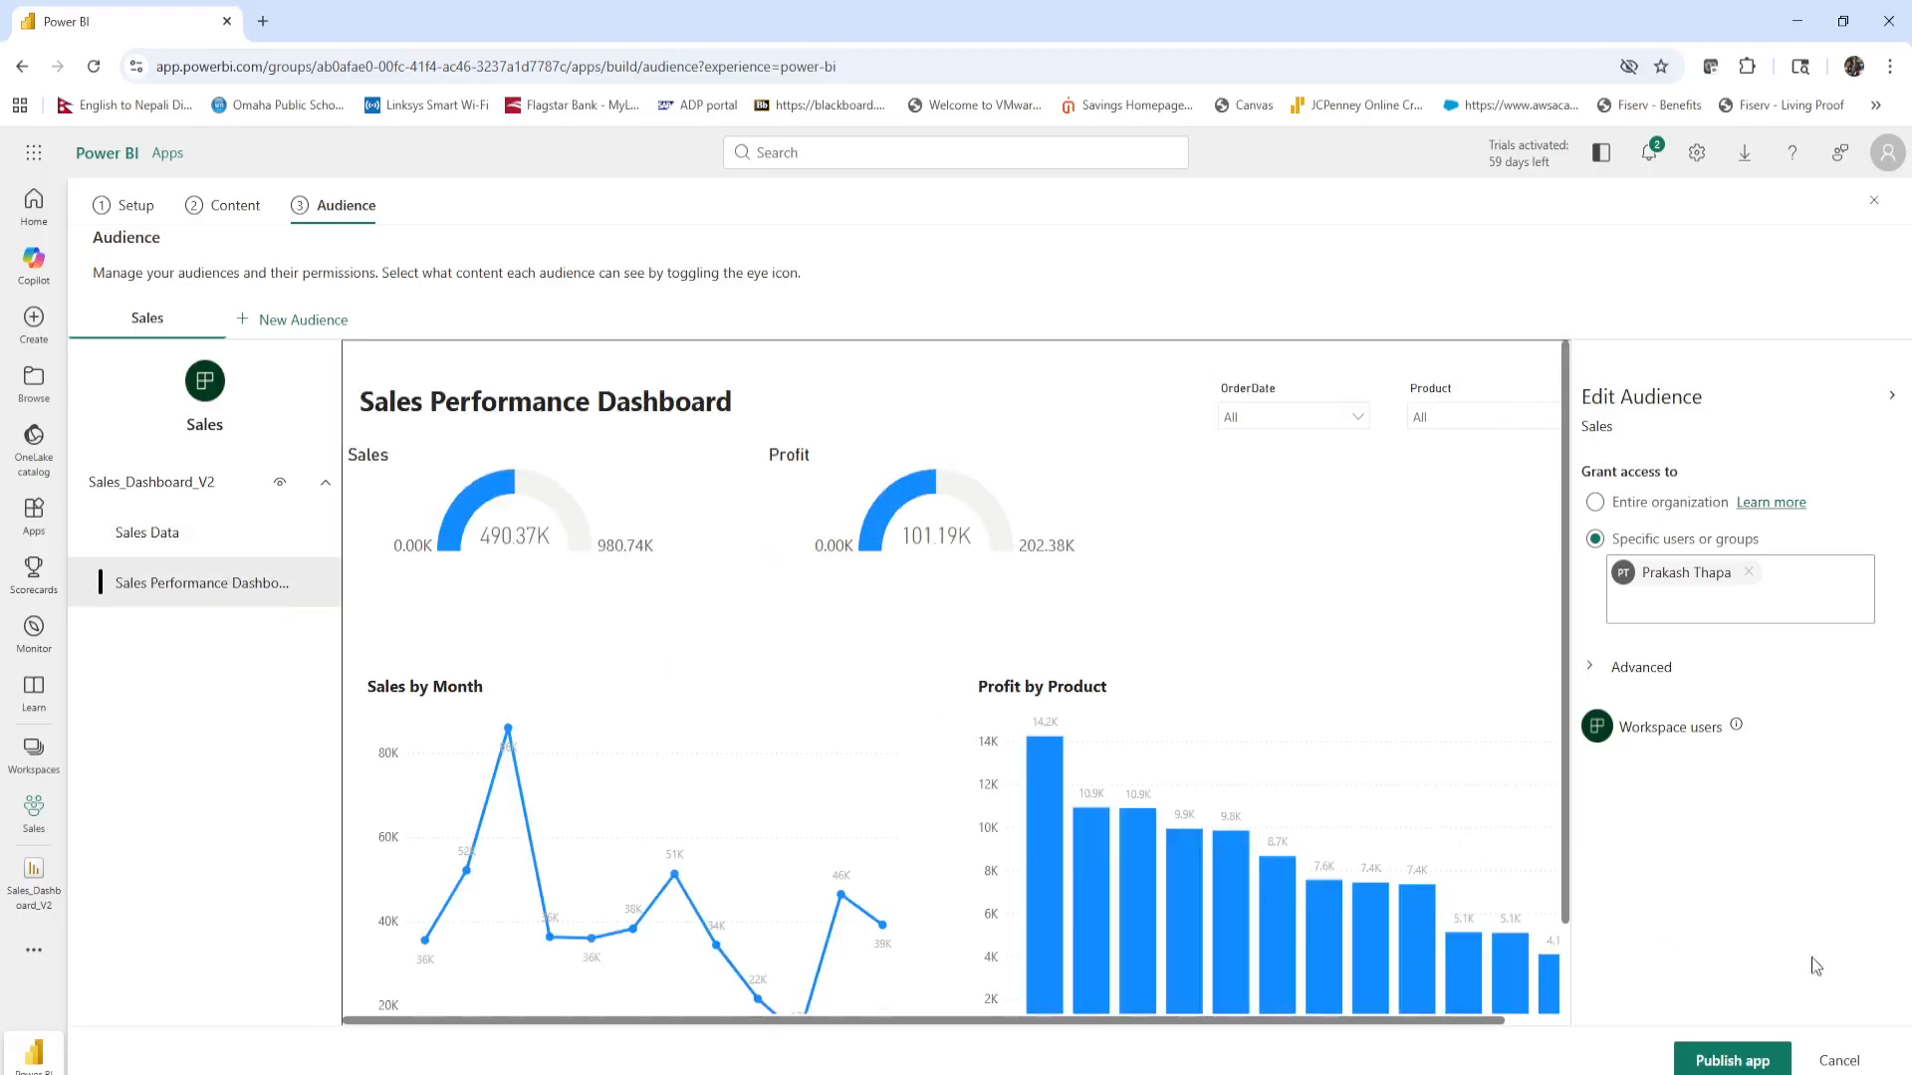
{"action": "left_click", "coordinate": [1742, 1063]}
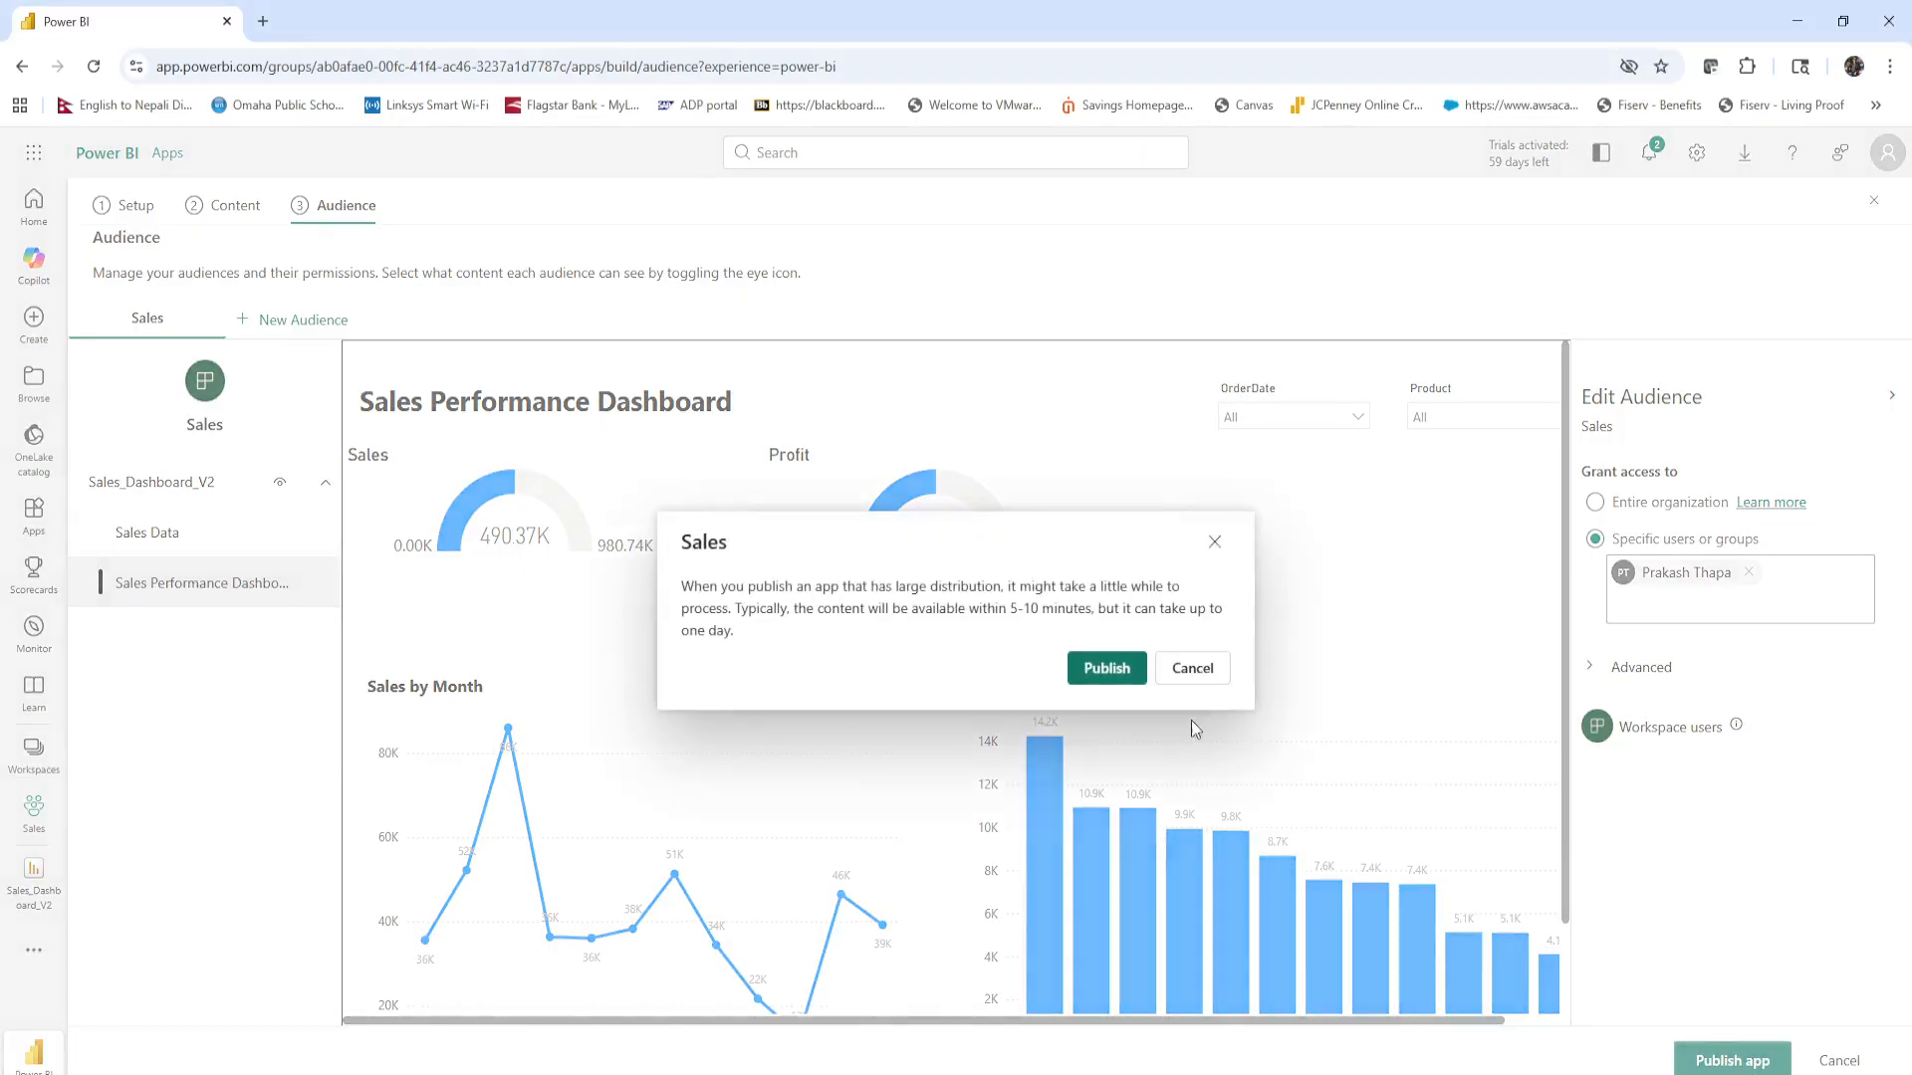
{"action": "left_click", "coordinate": [1107, 668]}
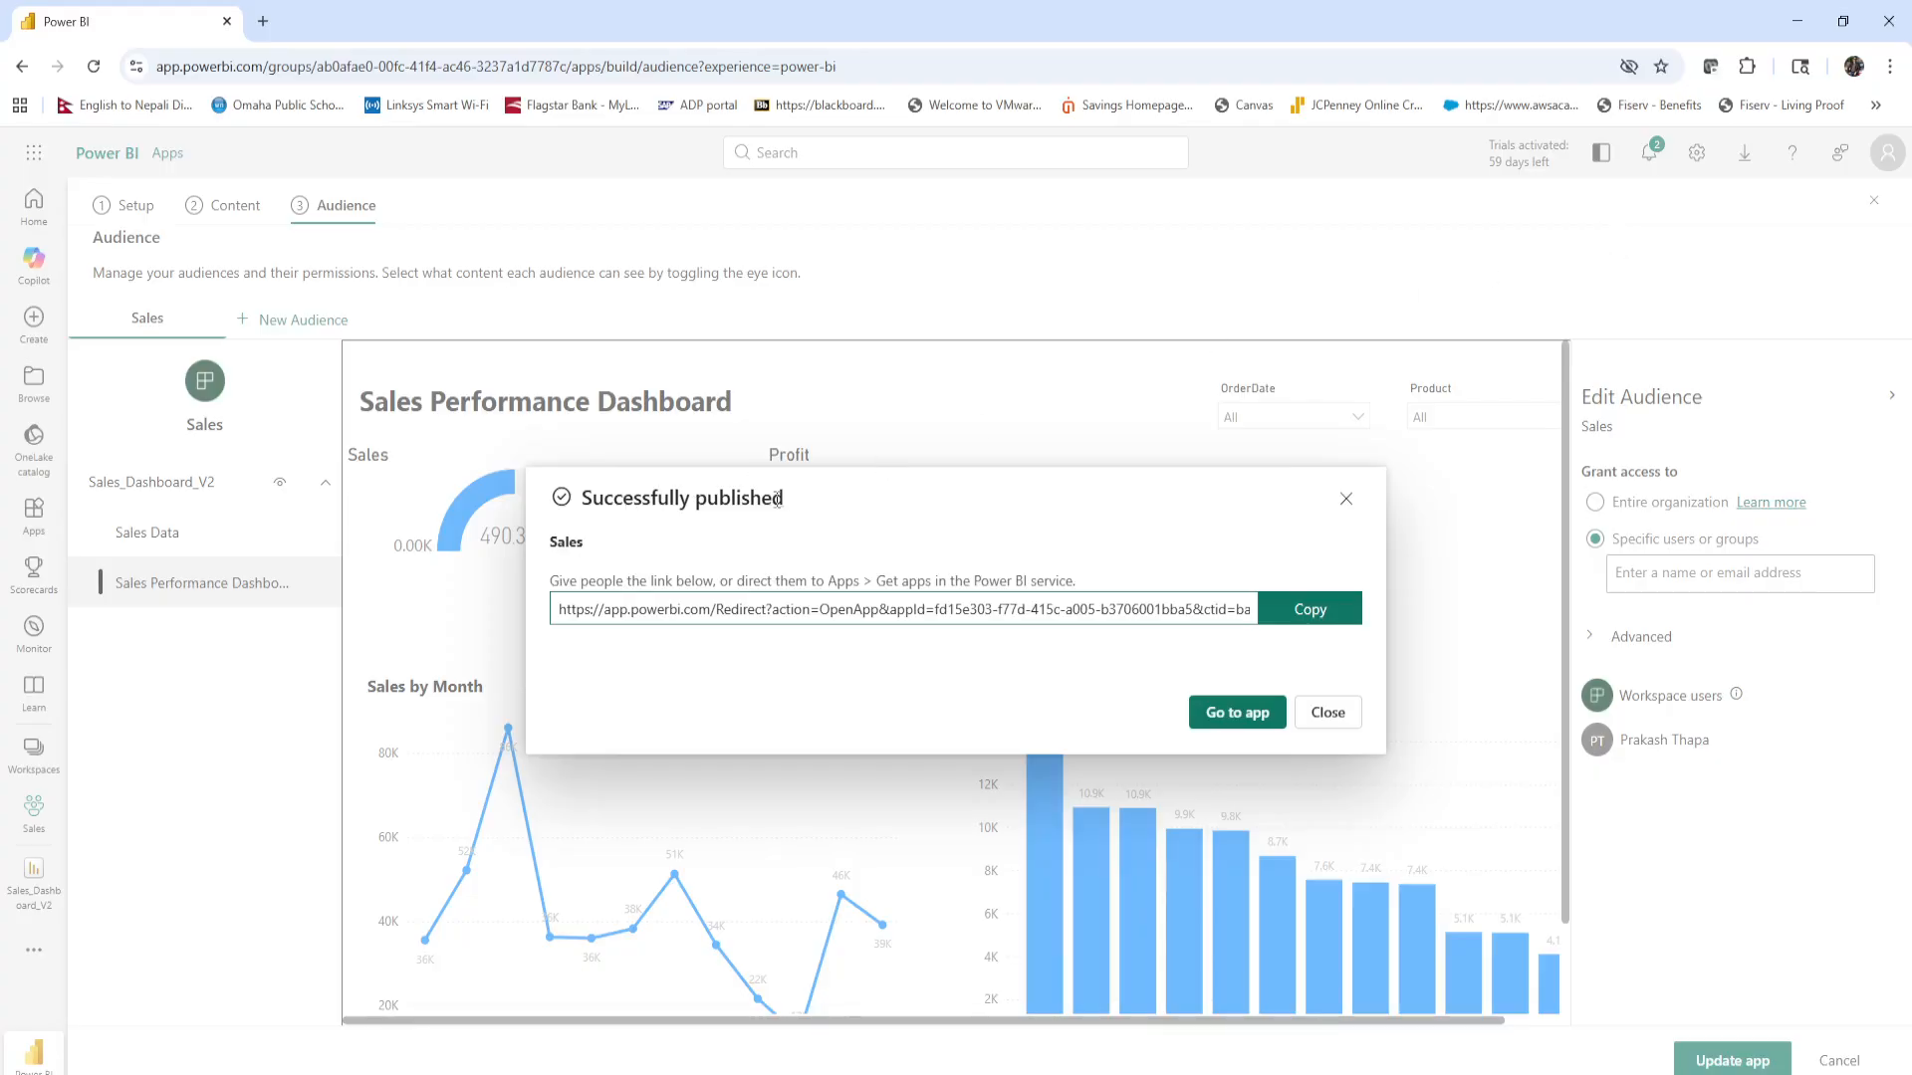
Copy the published app's link and open the app at its Sales_Dashboard_V2 report.
{"action": "left_click_drag", "start_coordinate": [787, 509], "coordinate": [594, 595]}
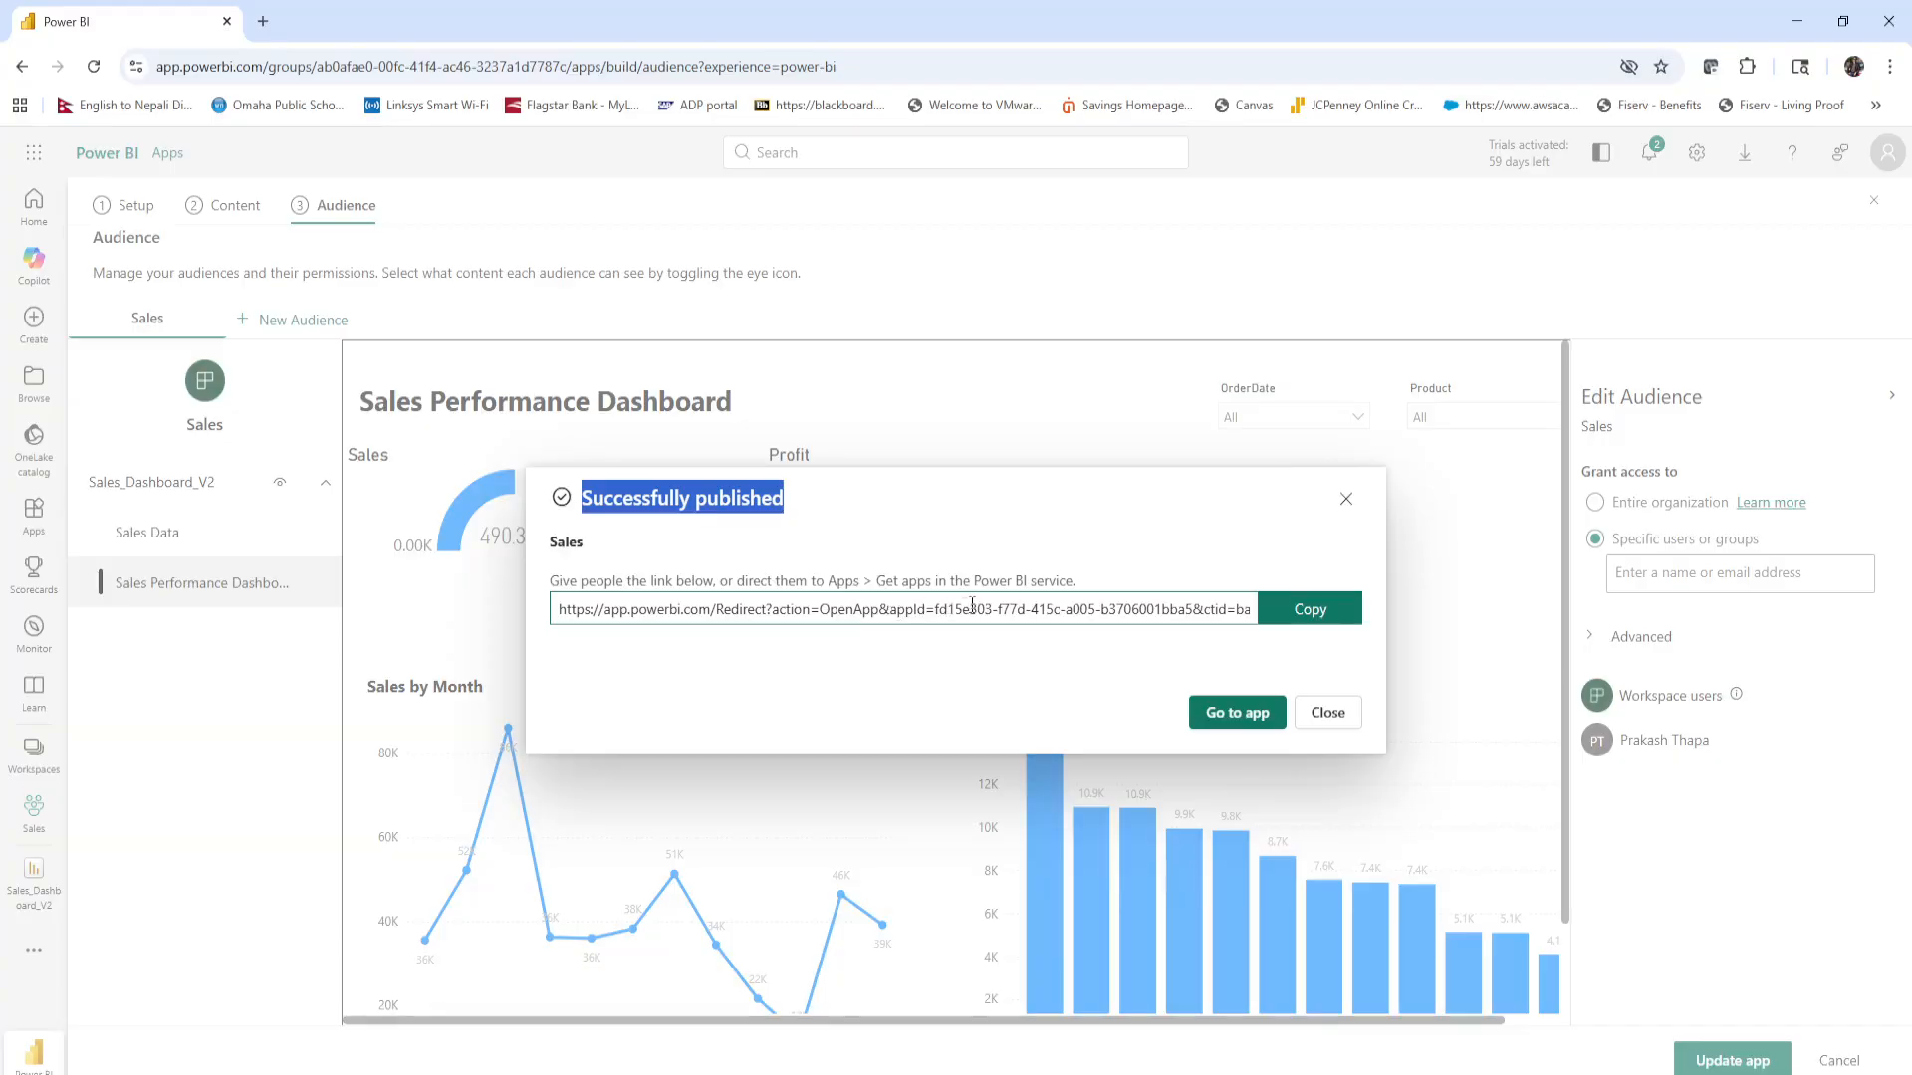
{"action": "left_click", "coordinate": [1312, 614]}
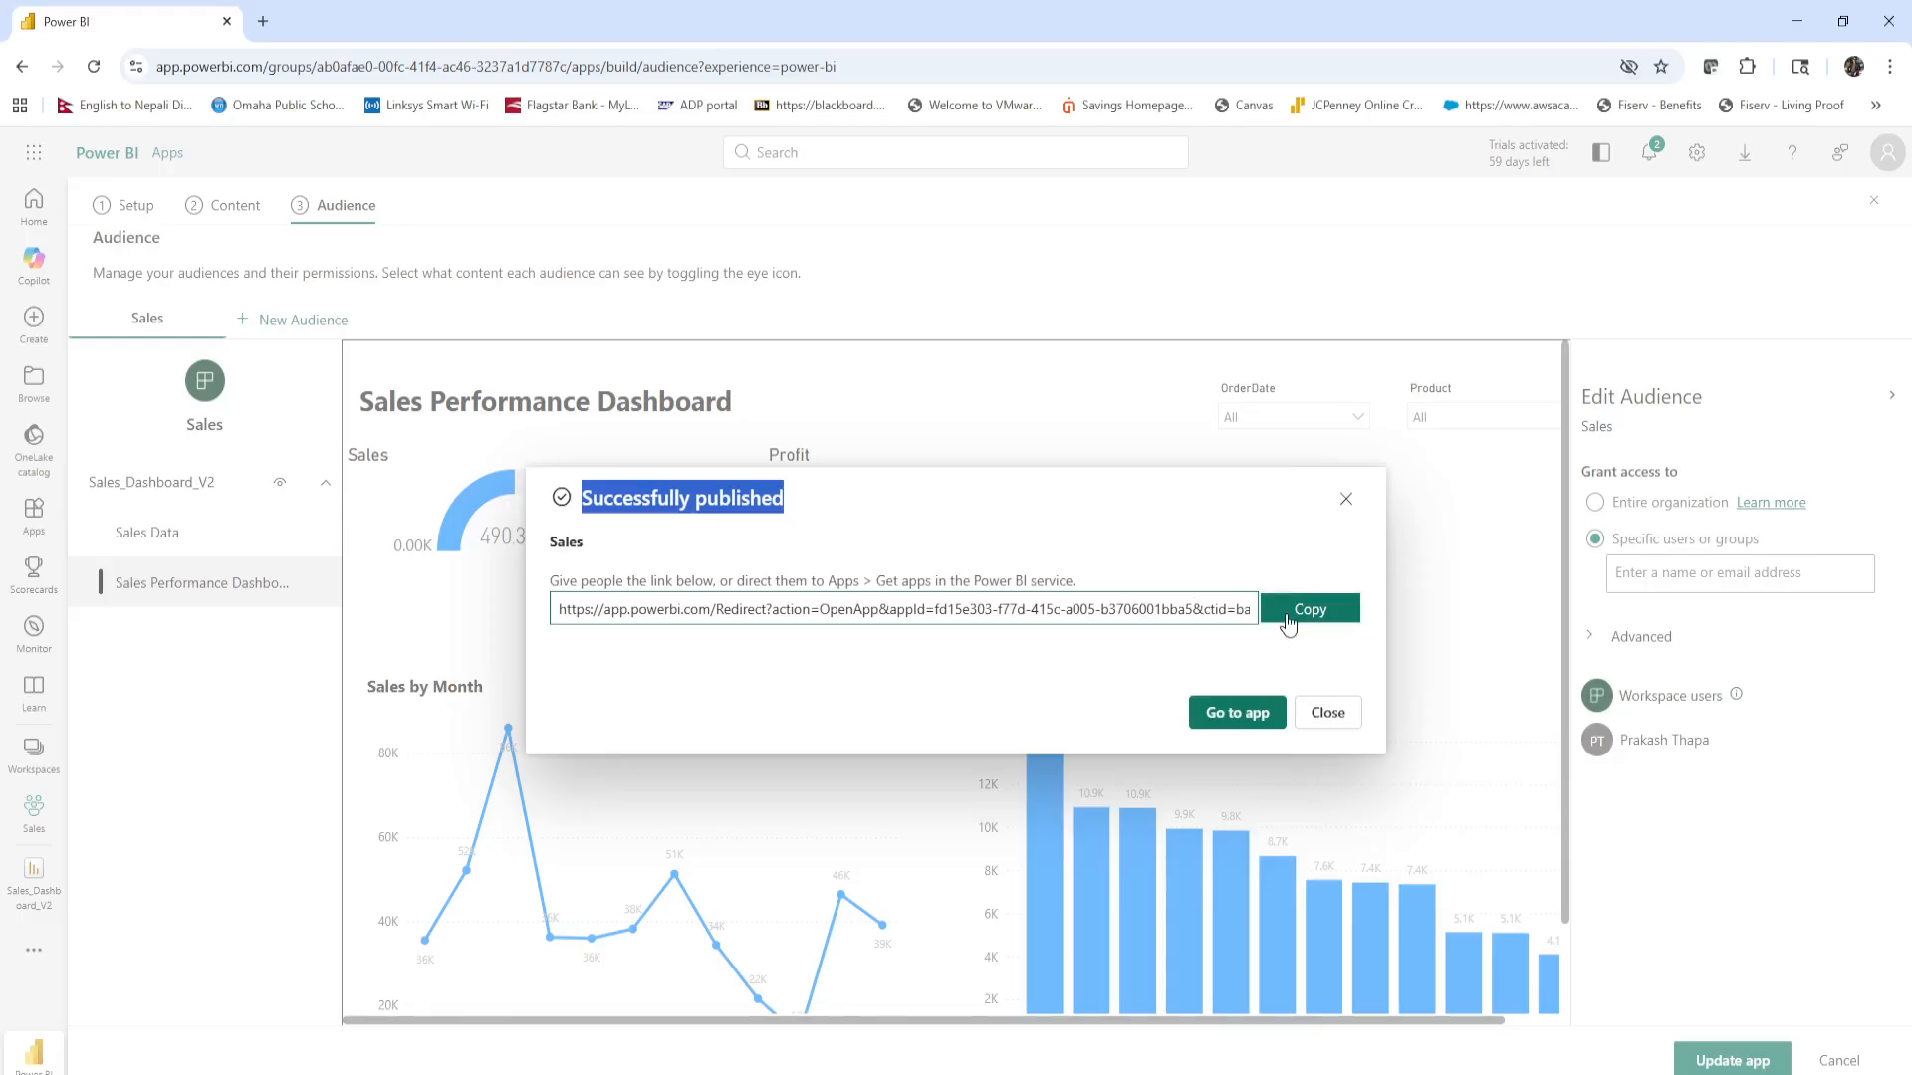
{"action": "left_click", "coordinate": [1240, 722]}
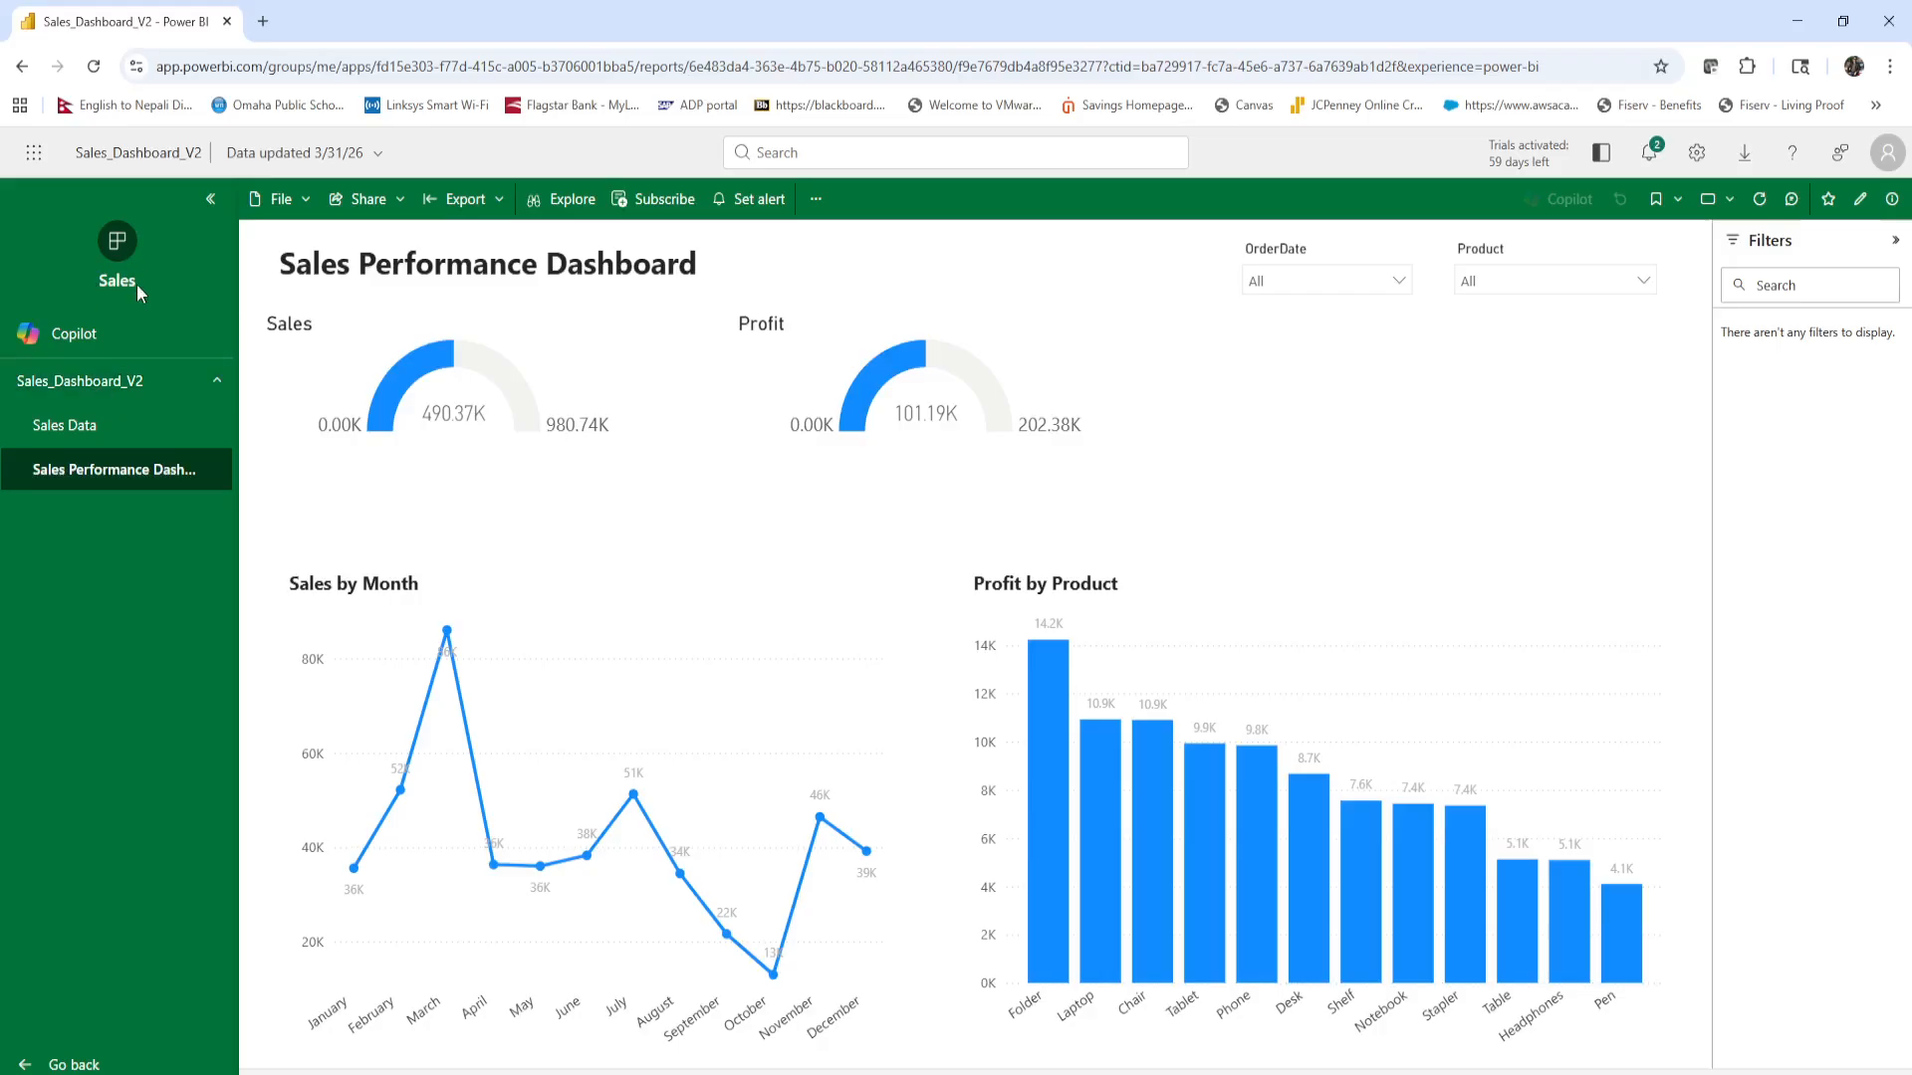
{"action": "left_click", "coordinate": [72, 393]}
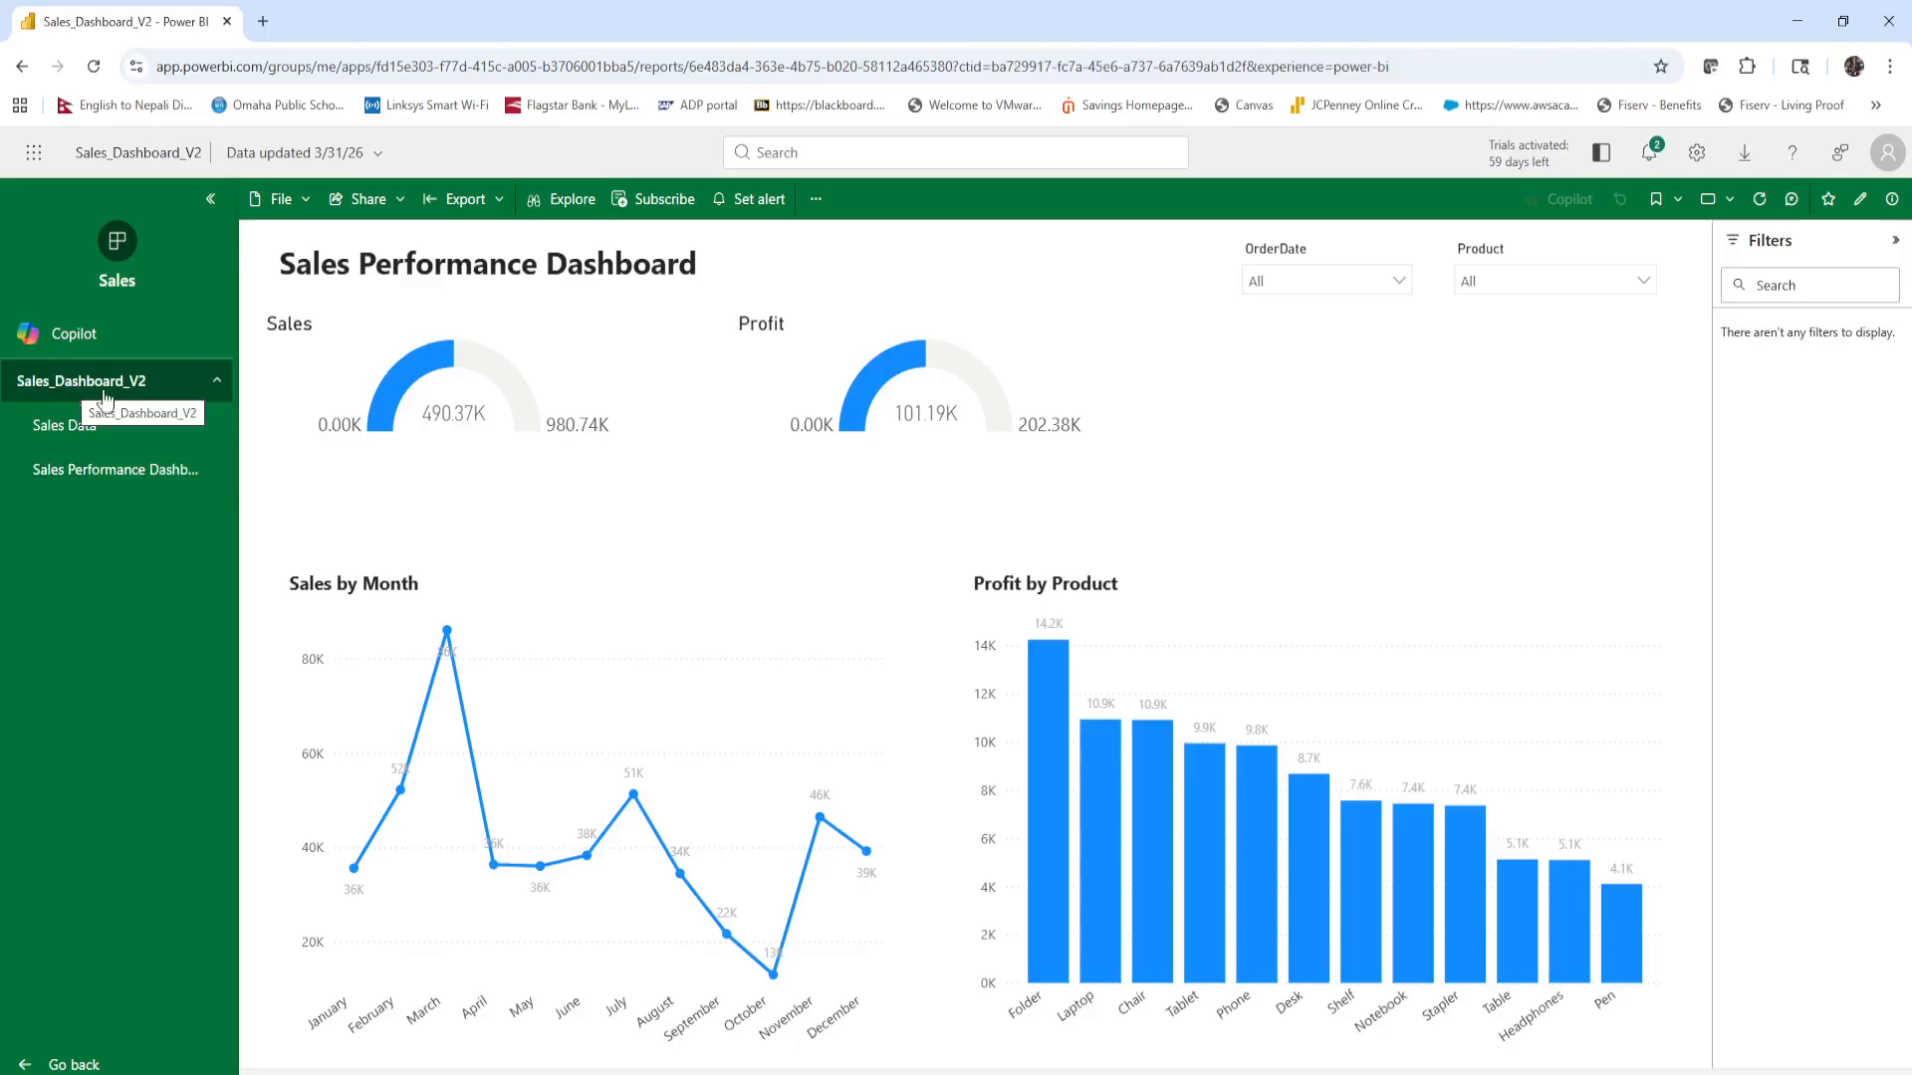
View the app's Sales Data page, return to Sales Performance Dashboard, and widen the navigation pane to fit the full page name.
{"action": "left_click", "coordinate": [88, 442]}
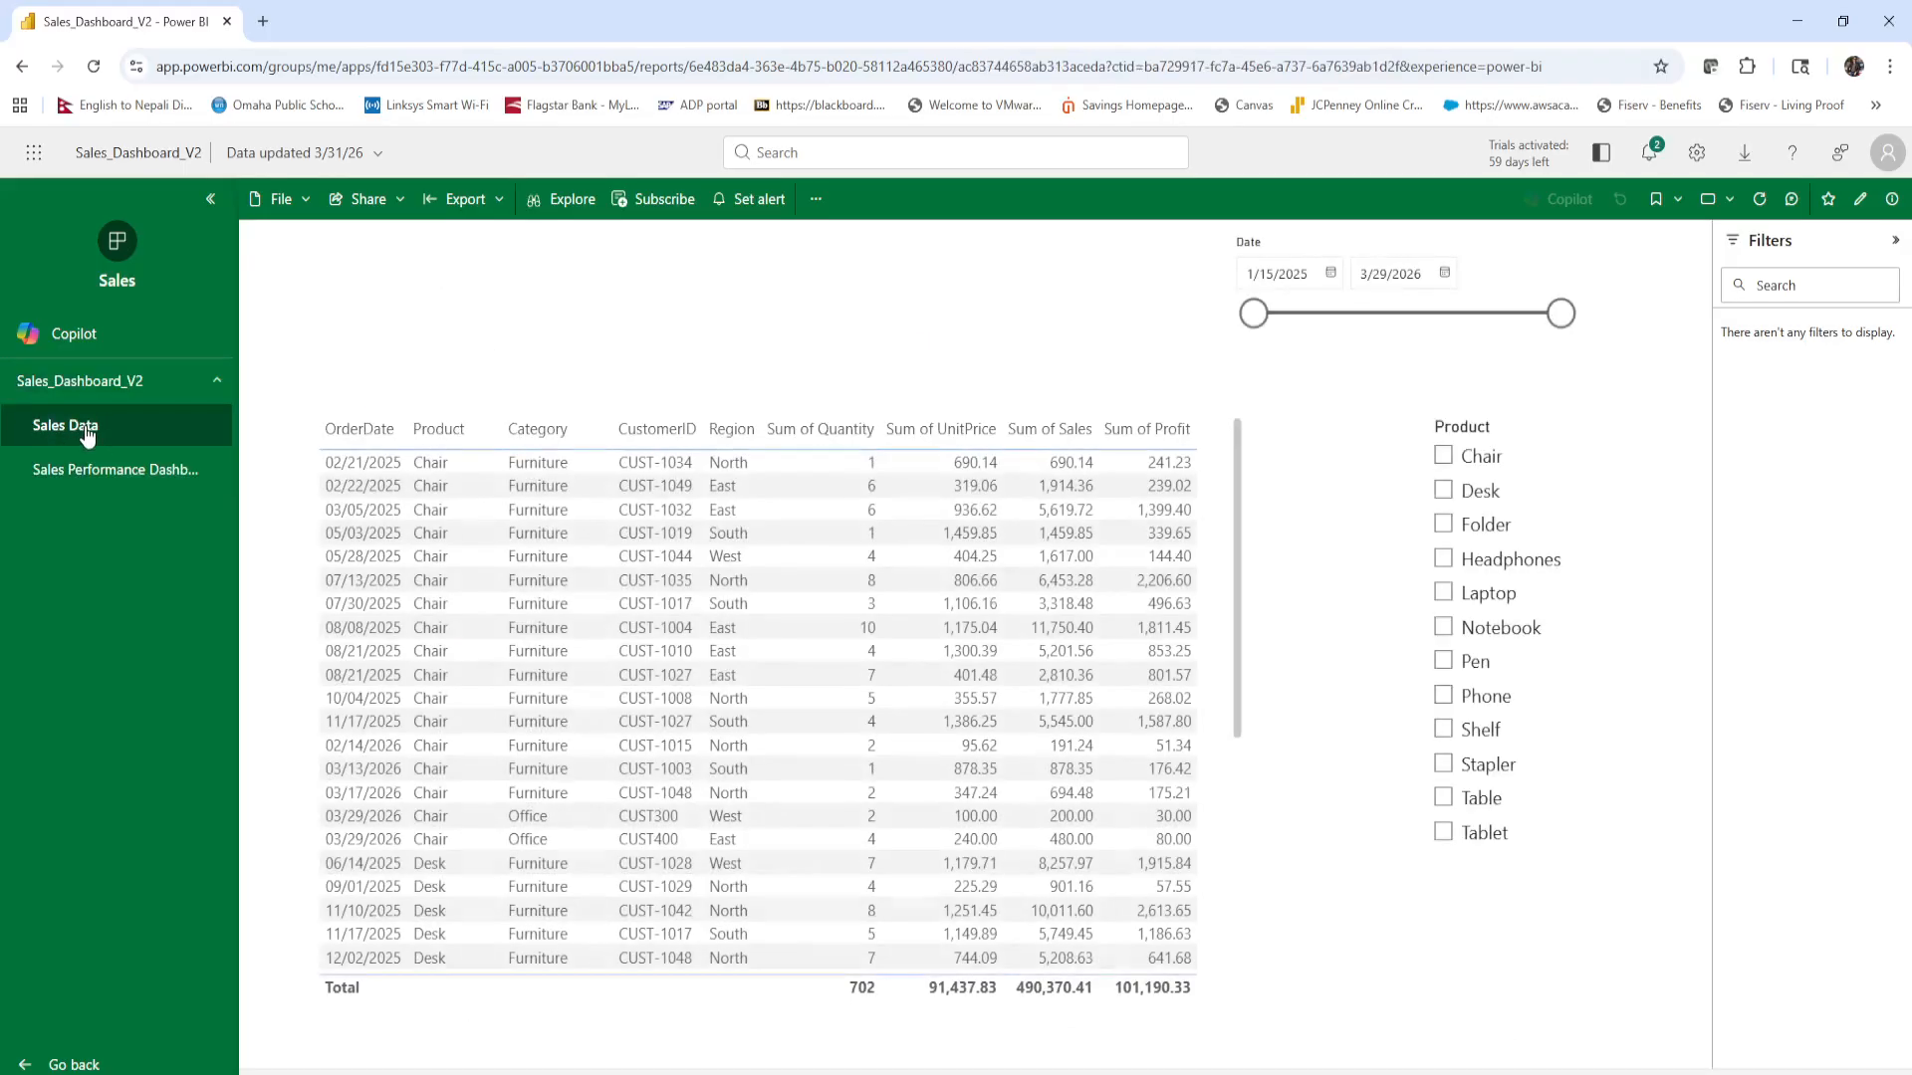
{"action": "left_click", "coordinate": [115, 472]}
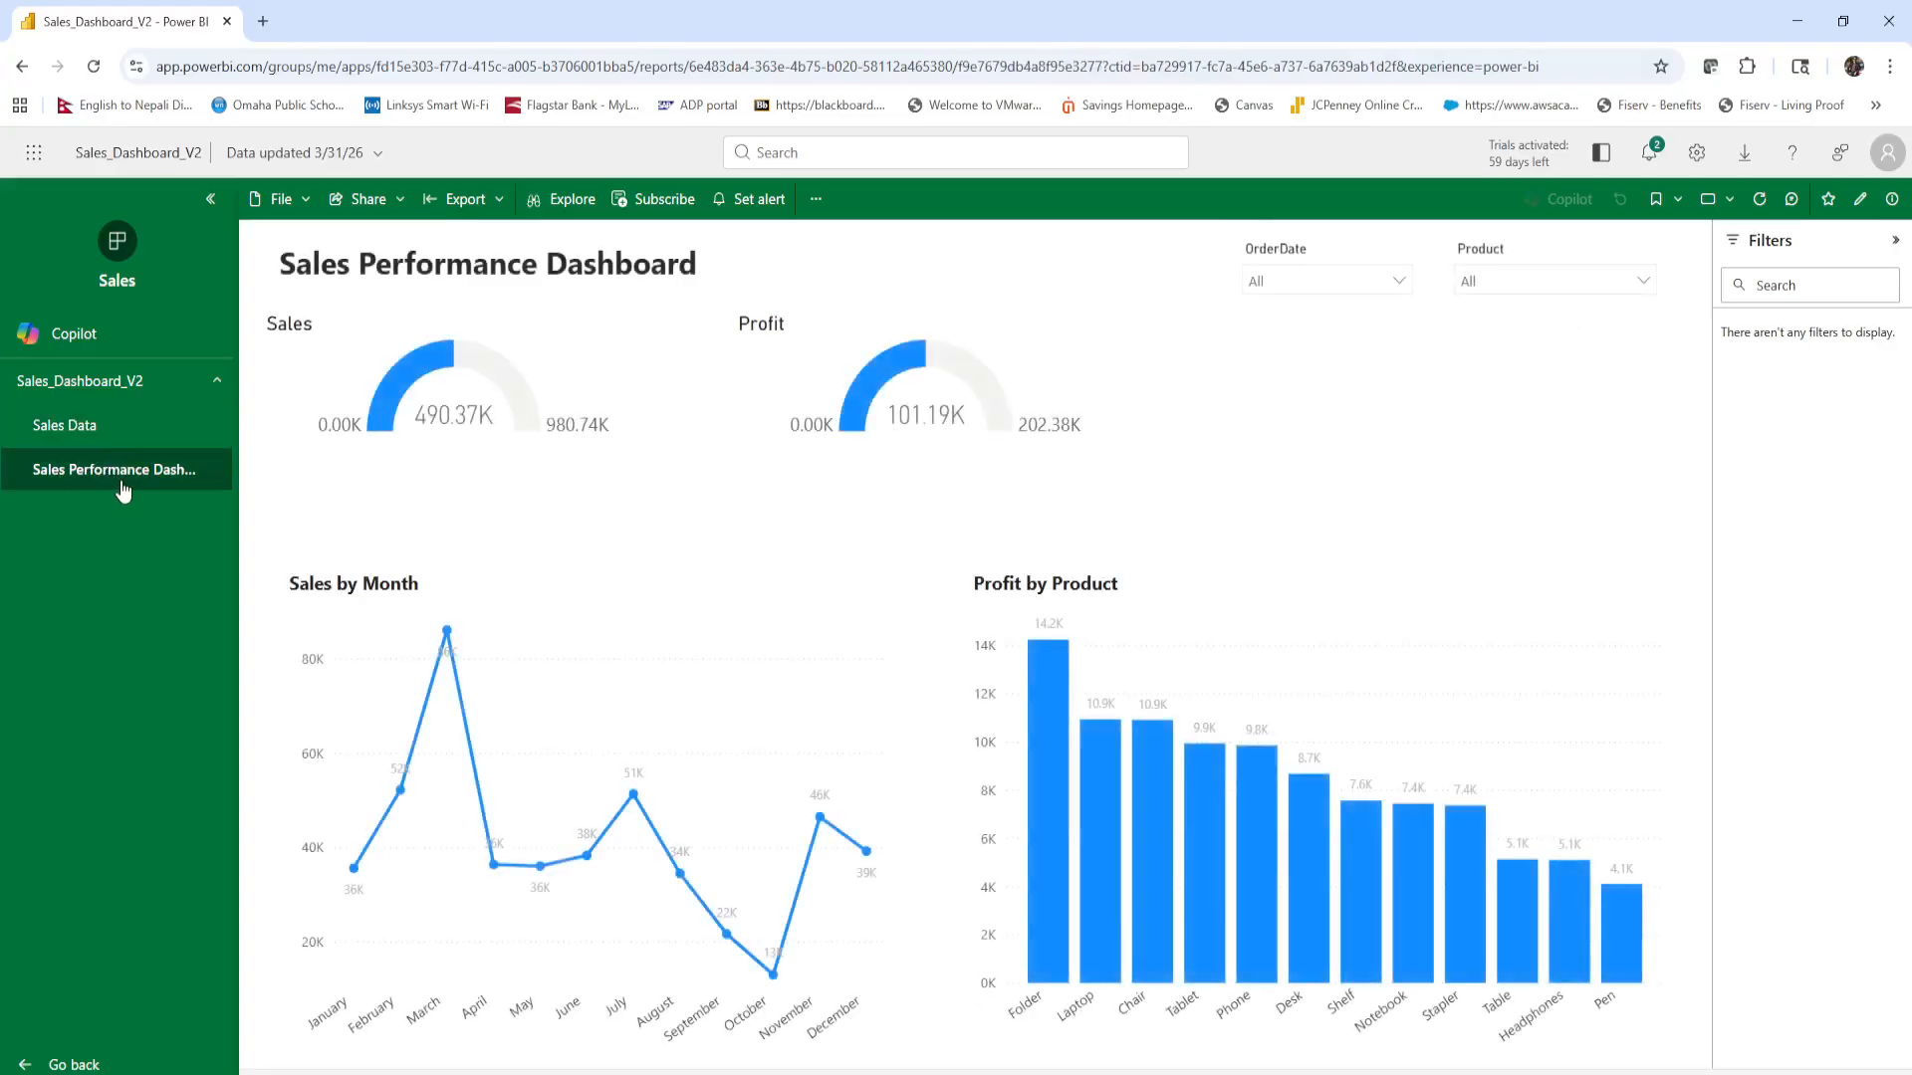
{"action": "left_click_drag", "start_coordinate": [243, 470], "coordinate": [296, 476]}
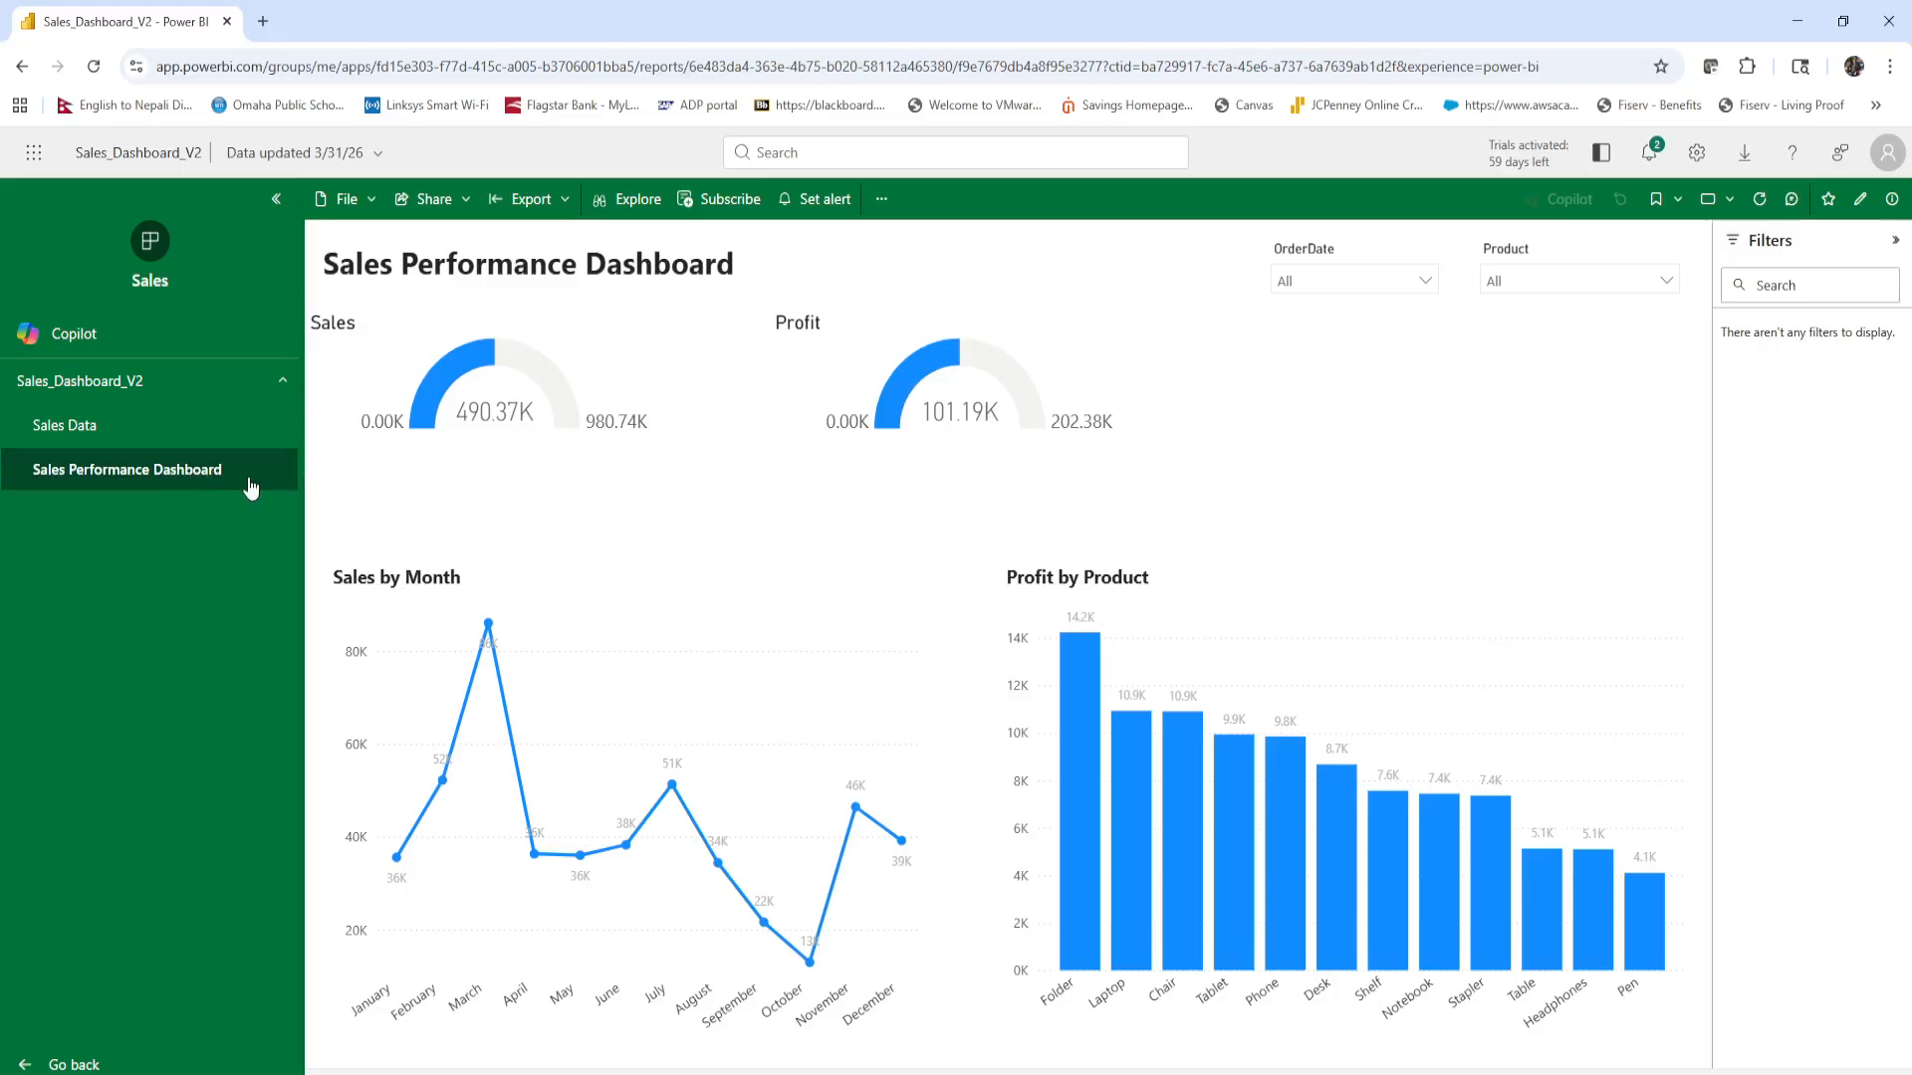
{"action": "left_click_drag", "start_coordinate": [304, 496], "coordinate": [263, 485]}
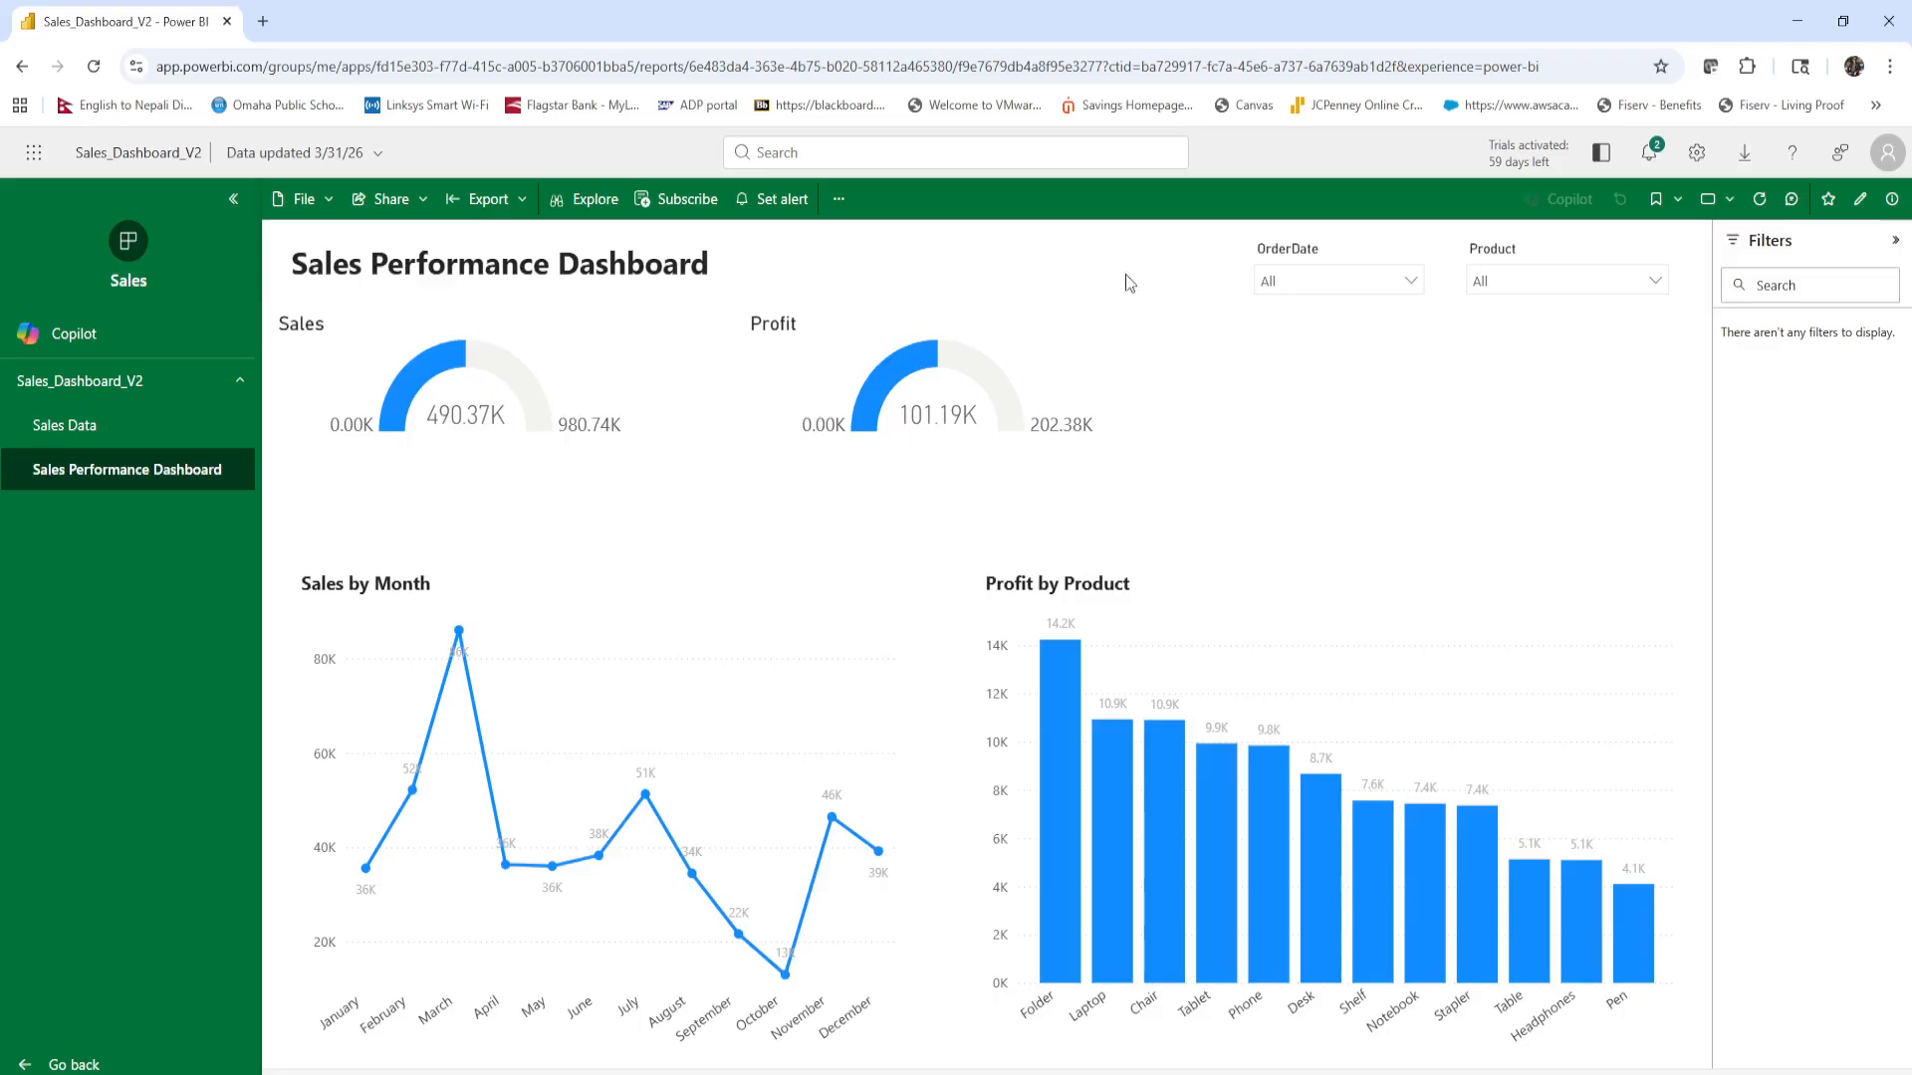
Filter the dashboard to the order date 01/20/2025 and clear that selection again.
{"action": "left_click", "coordinate": [1391, 288]}
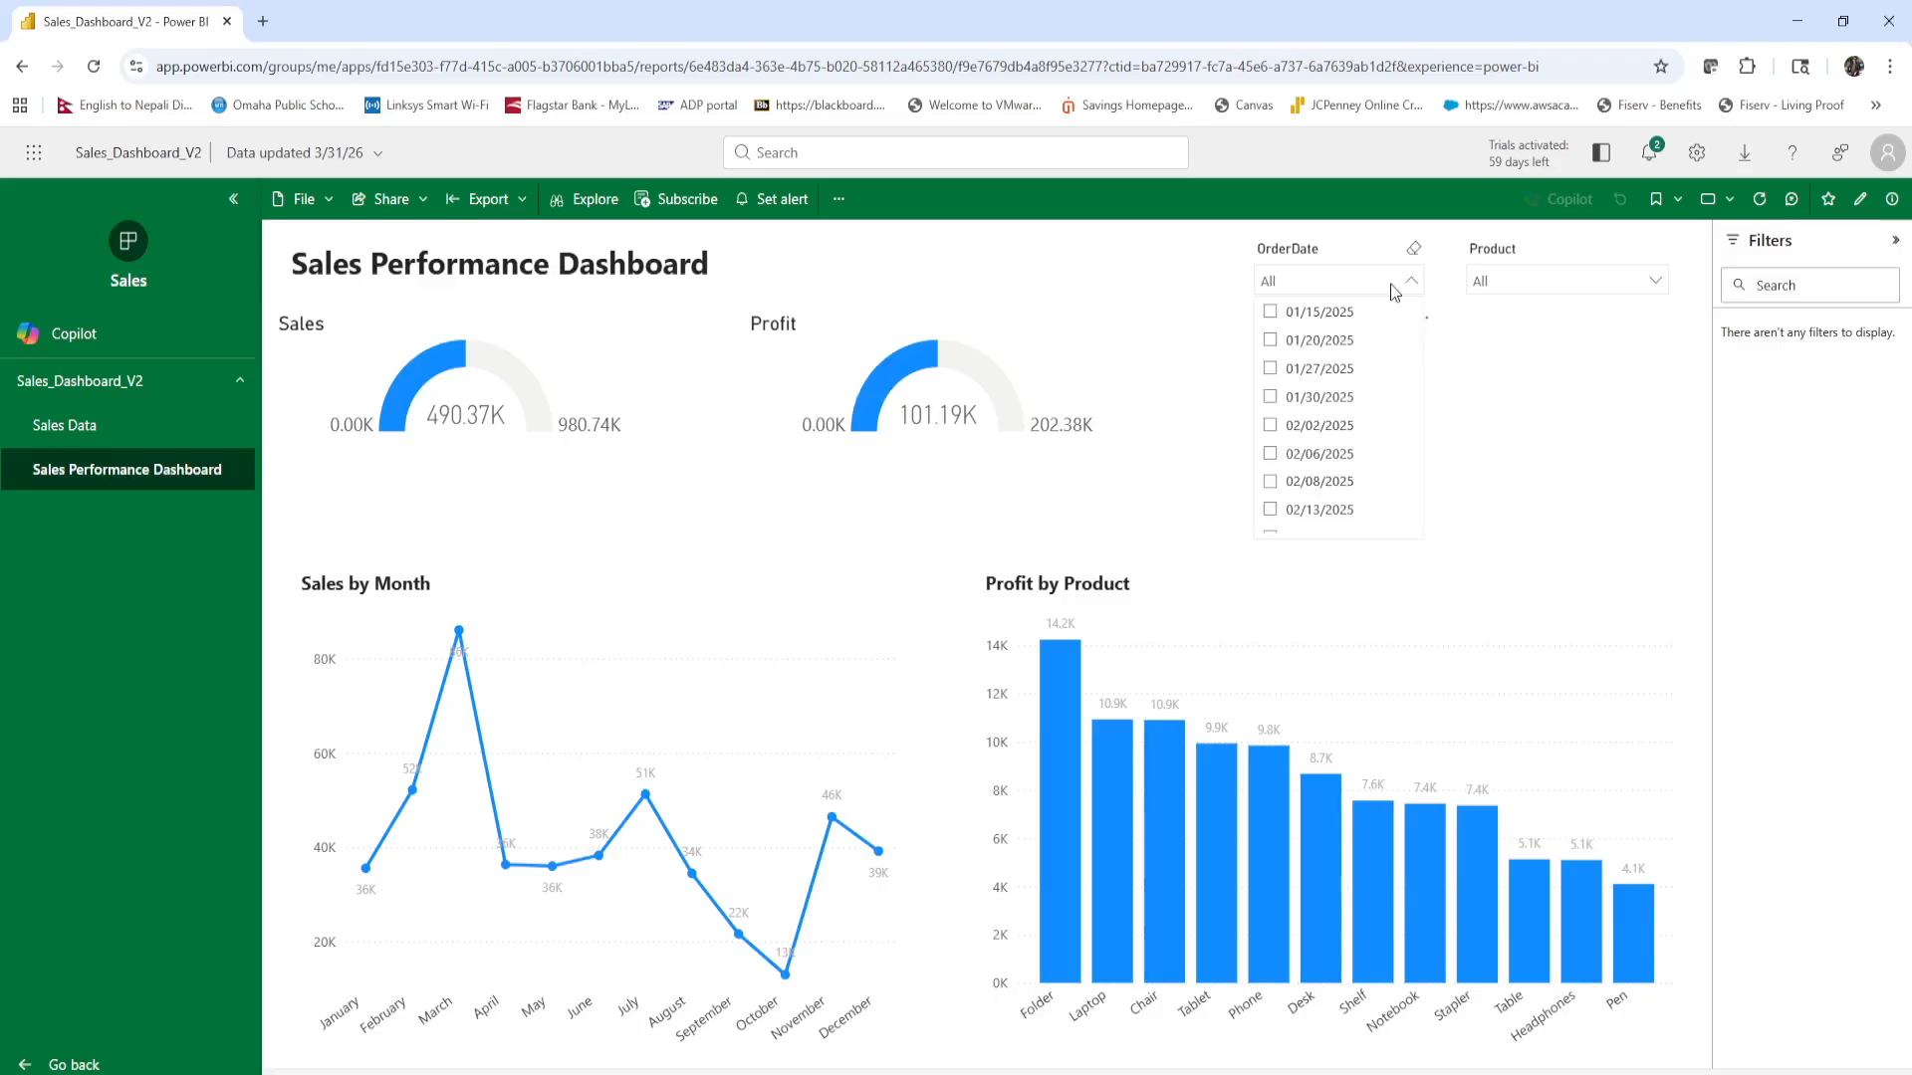
{"action": "left_click", "coordinate": [1305, 346]}
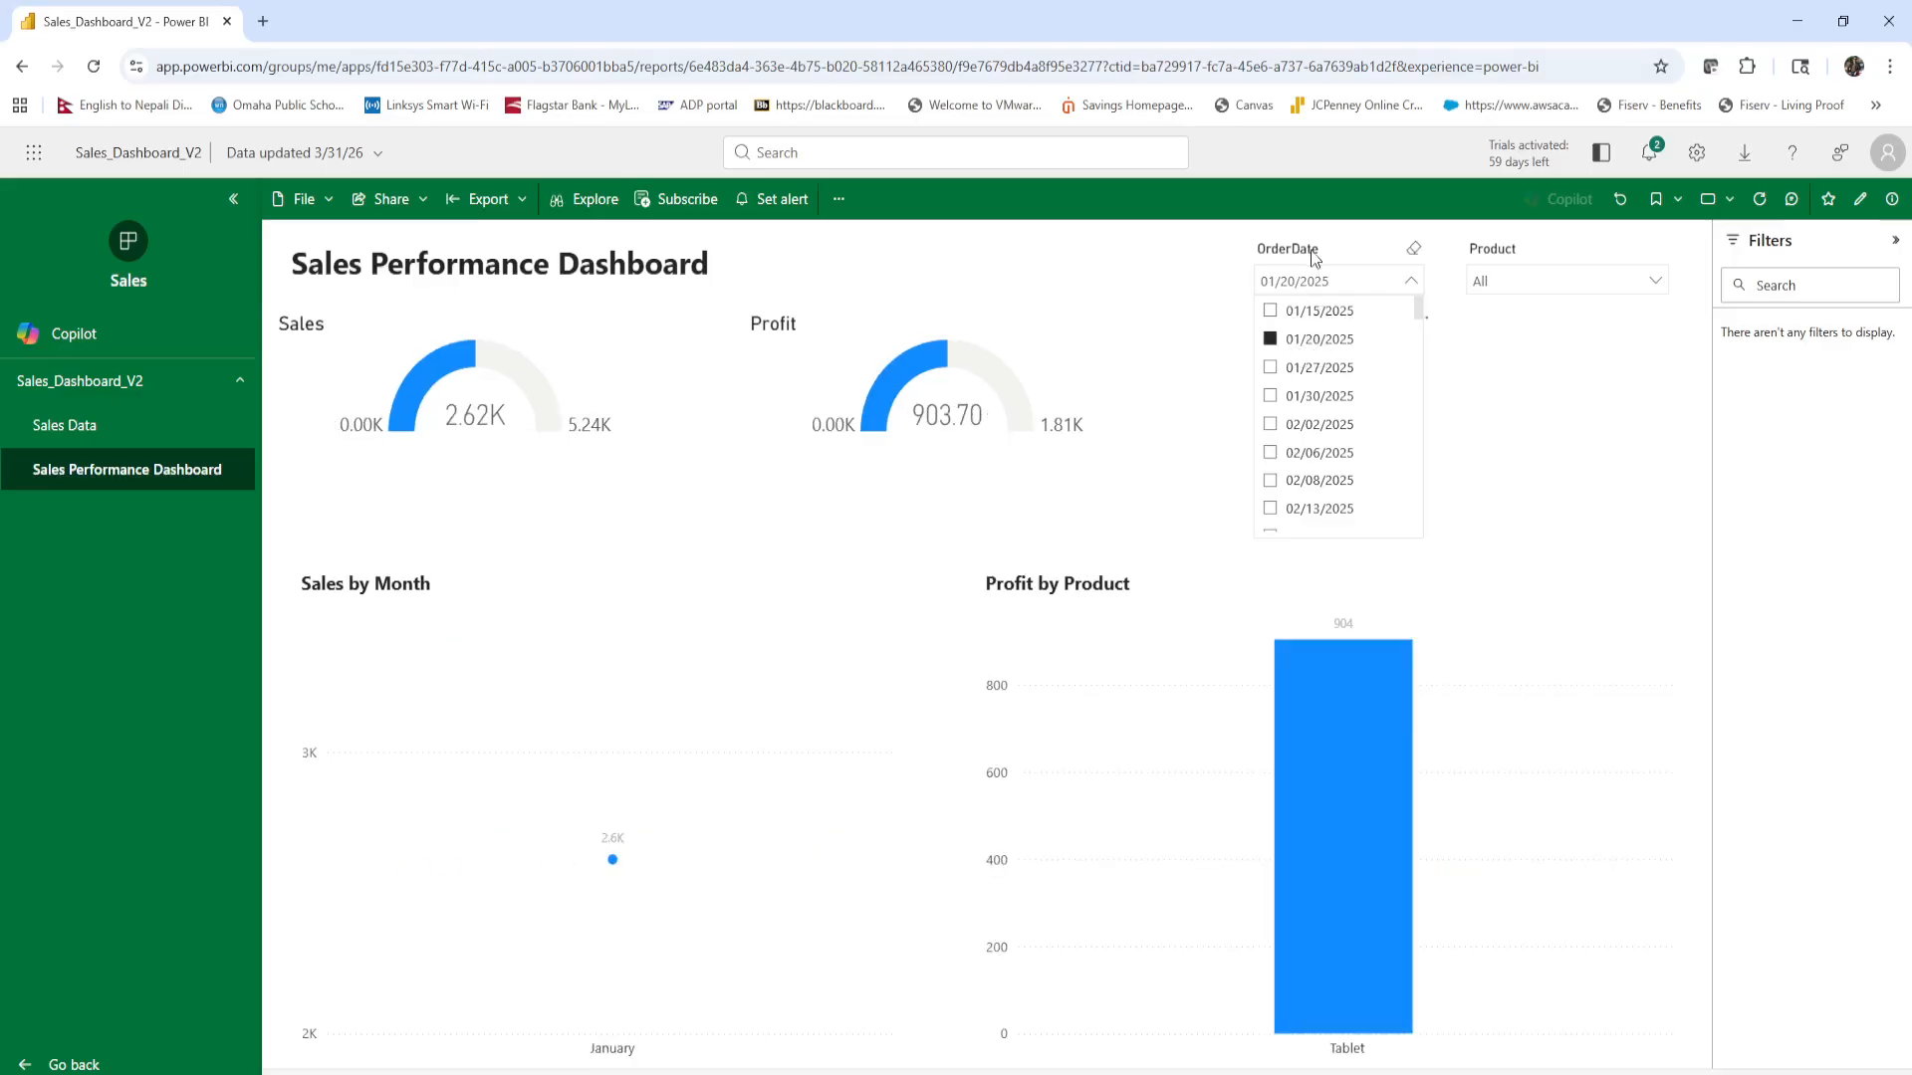
{"action": "left_click", "coordinate": [1312, 347]}
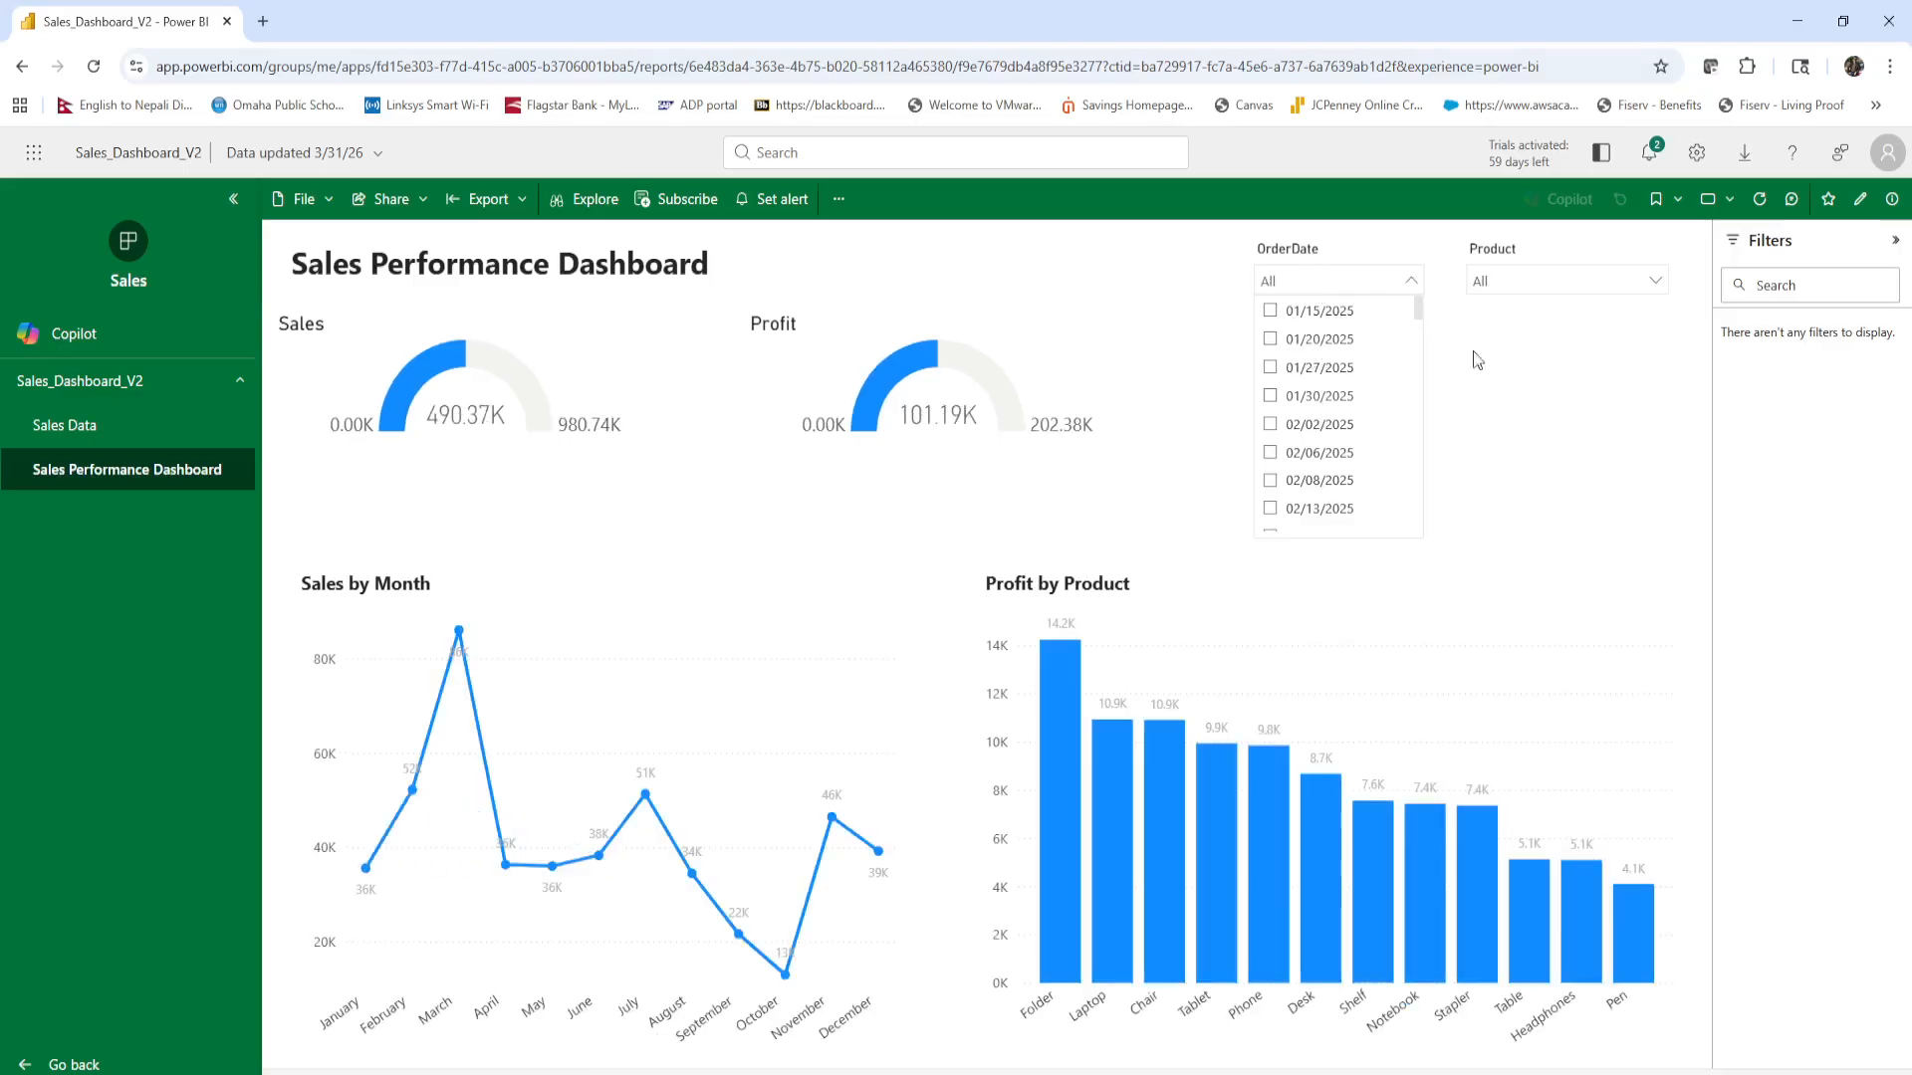
Try the Product slicer with Folder, Laptop, Notebook and Pen, ending with the dashboard filtered to Desk.
{"action": "left_click", "coordinate": [1531, 279]}
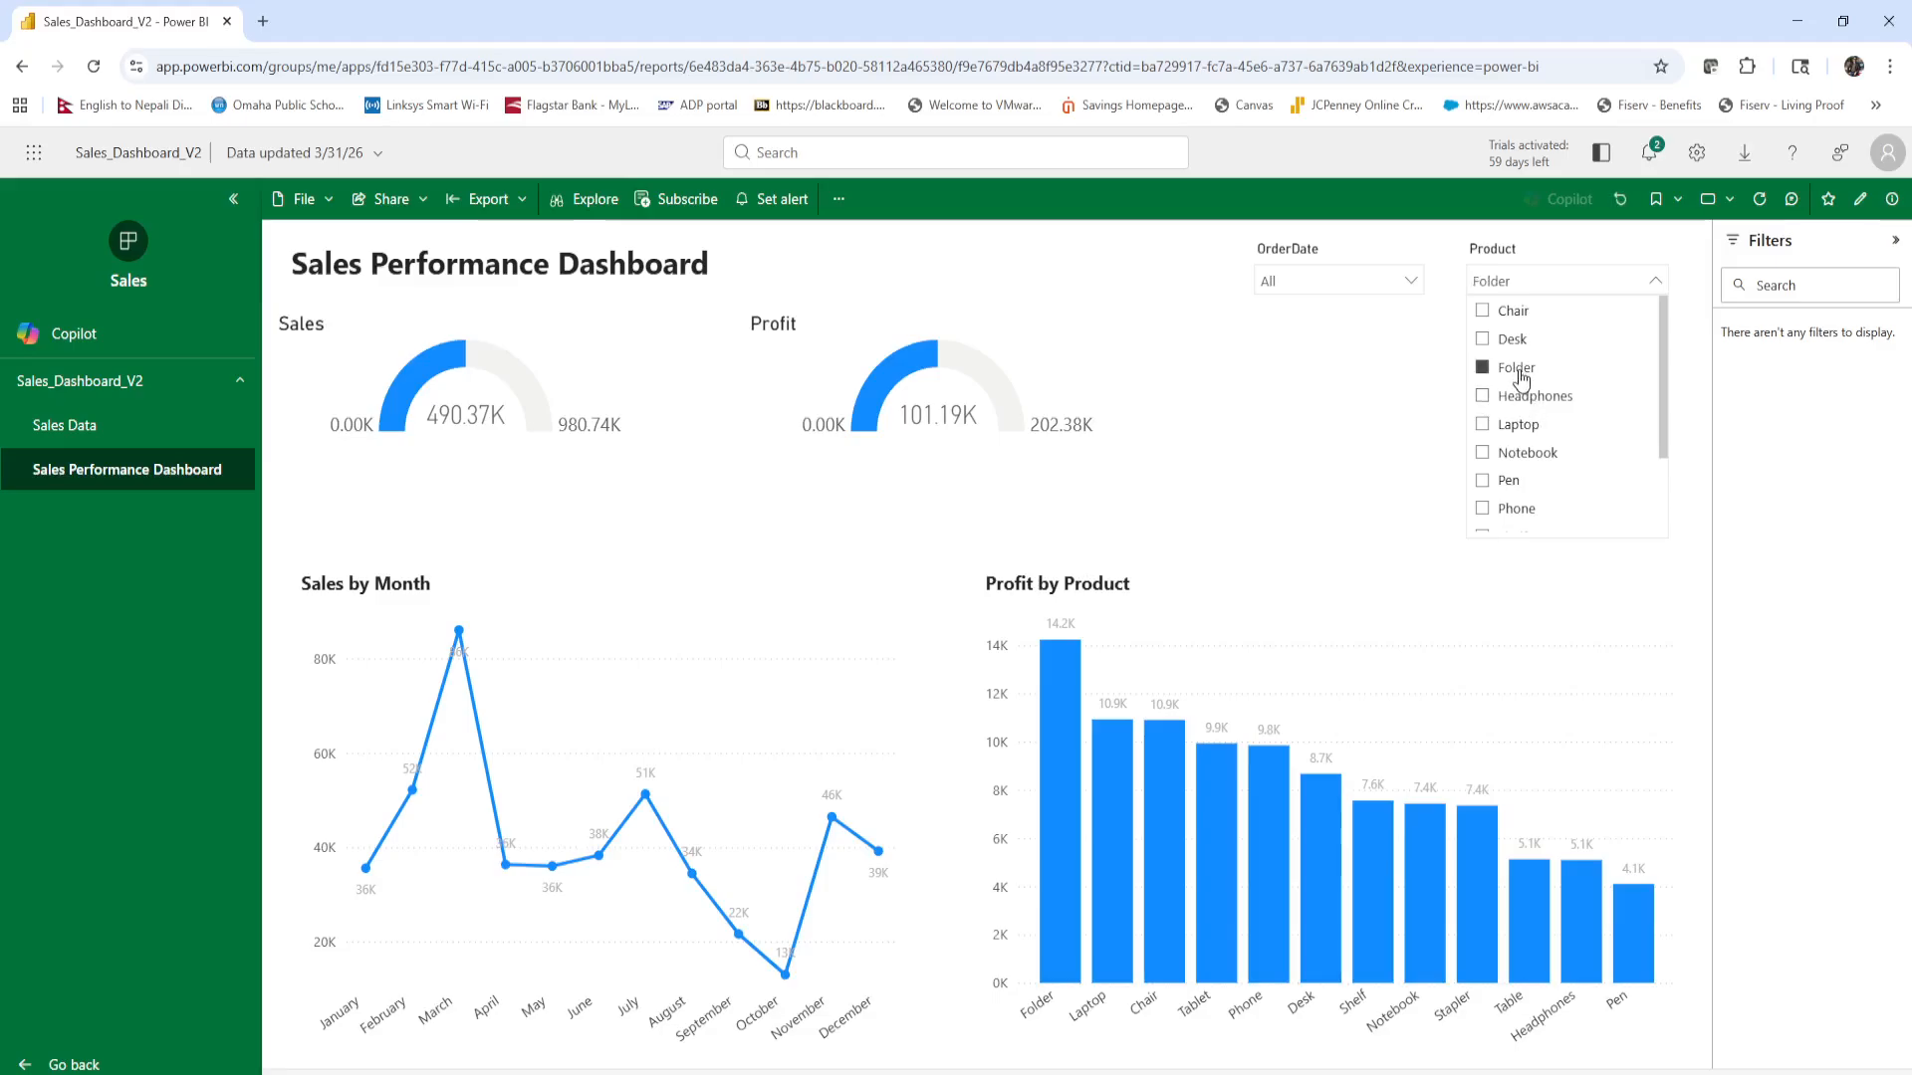
{"action": "left_click", "coordinate": [1518, 367]}
{"action": "left_click", "coordinate": [1517, 426]}
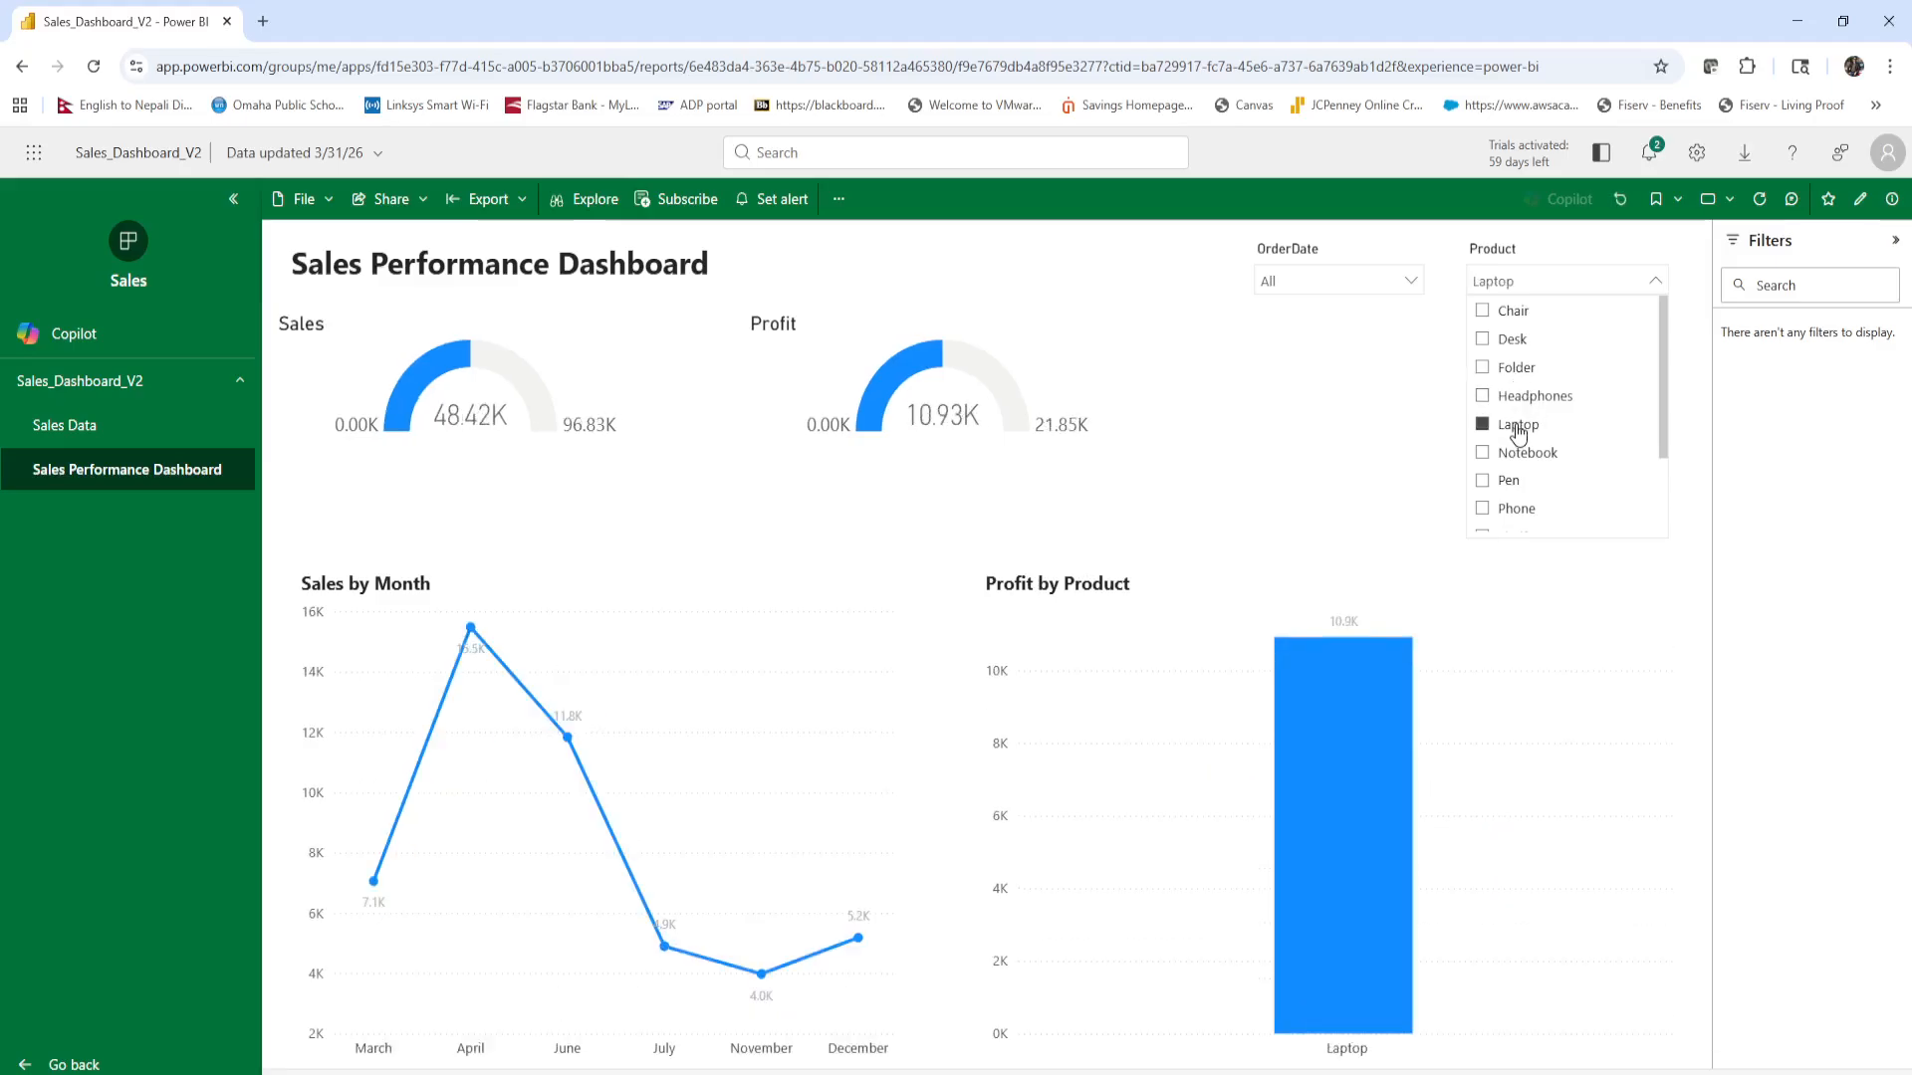
{"action": "left_click", "coordinate": [1516, 454]}
{"action": "left_click", "coordinate": [1510, 482]}
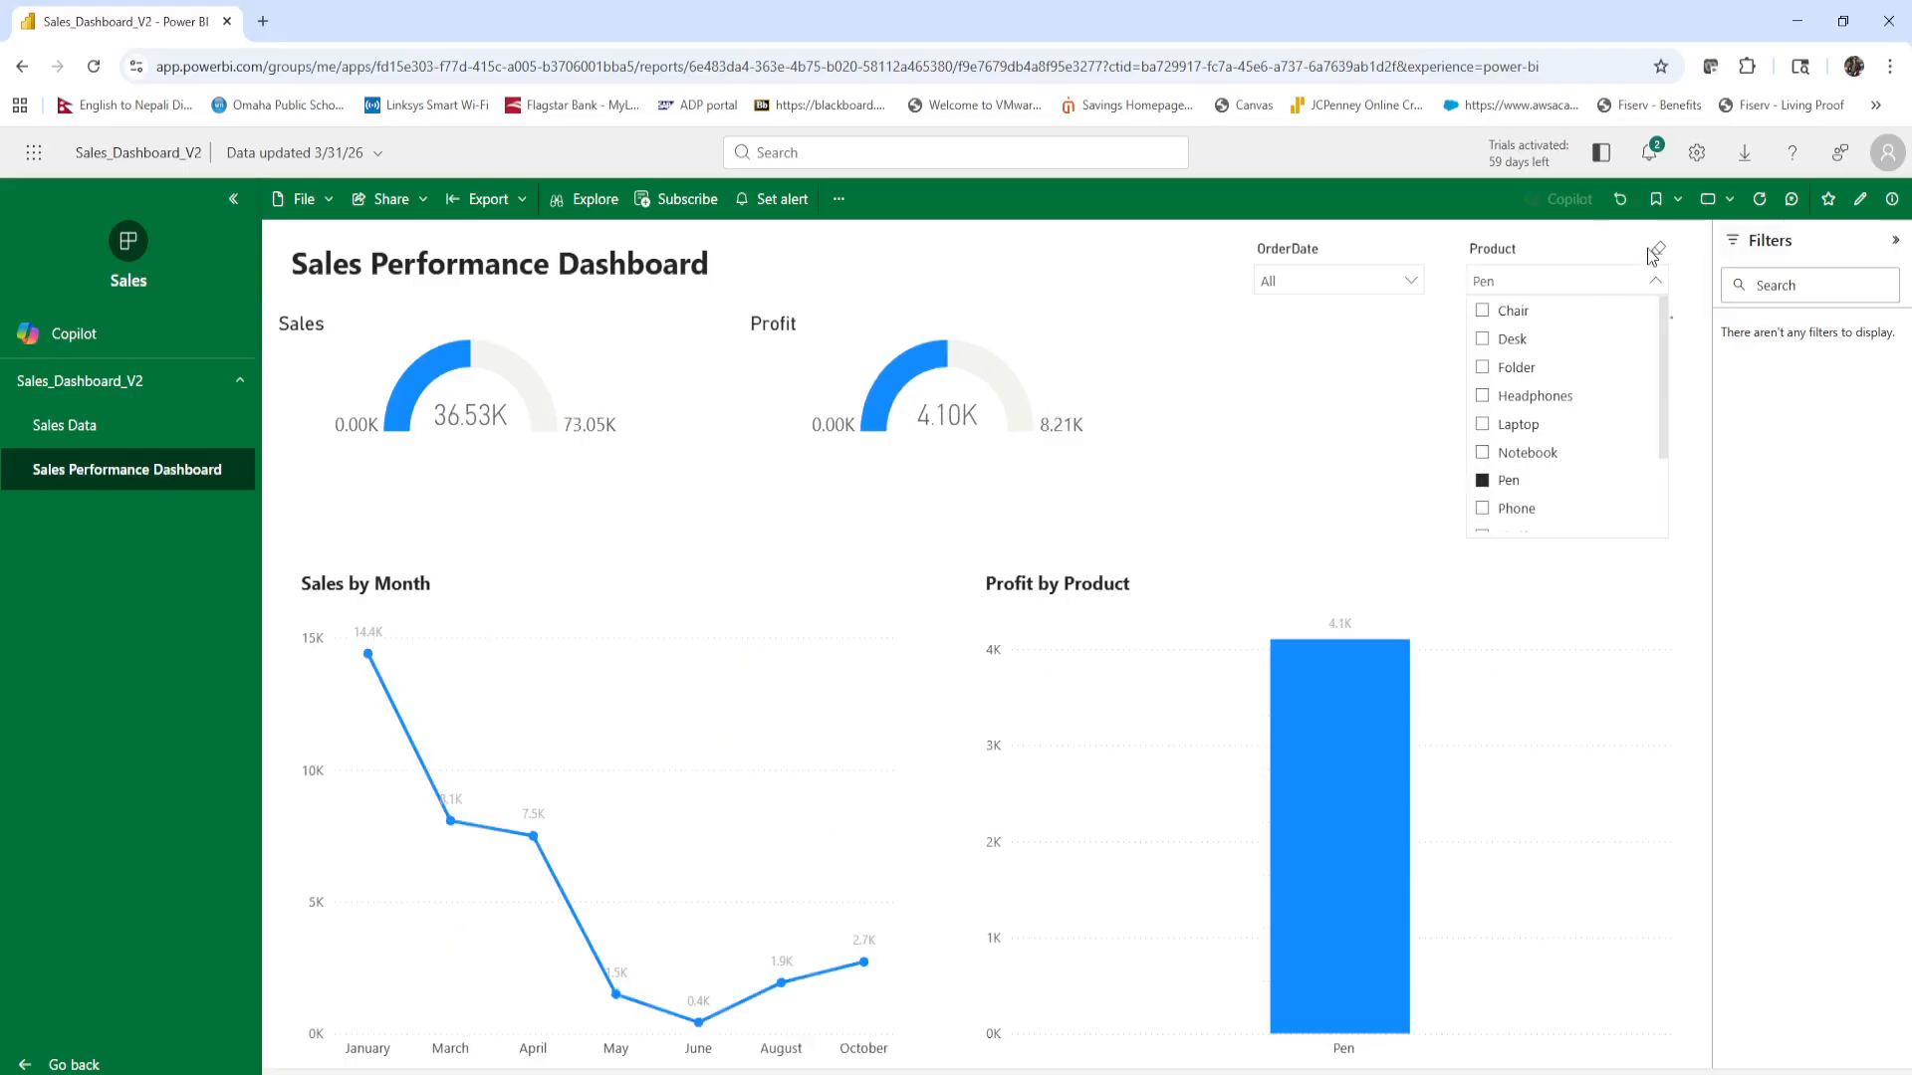
{"action": "left_click", "coordinate": [1510, 341]}
Narrow the Desk results to the order date 09/01/2025 and clear the OrderDate slicer.
{"action": "left_click", "coordinate": [1408, 281]}
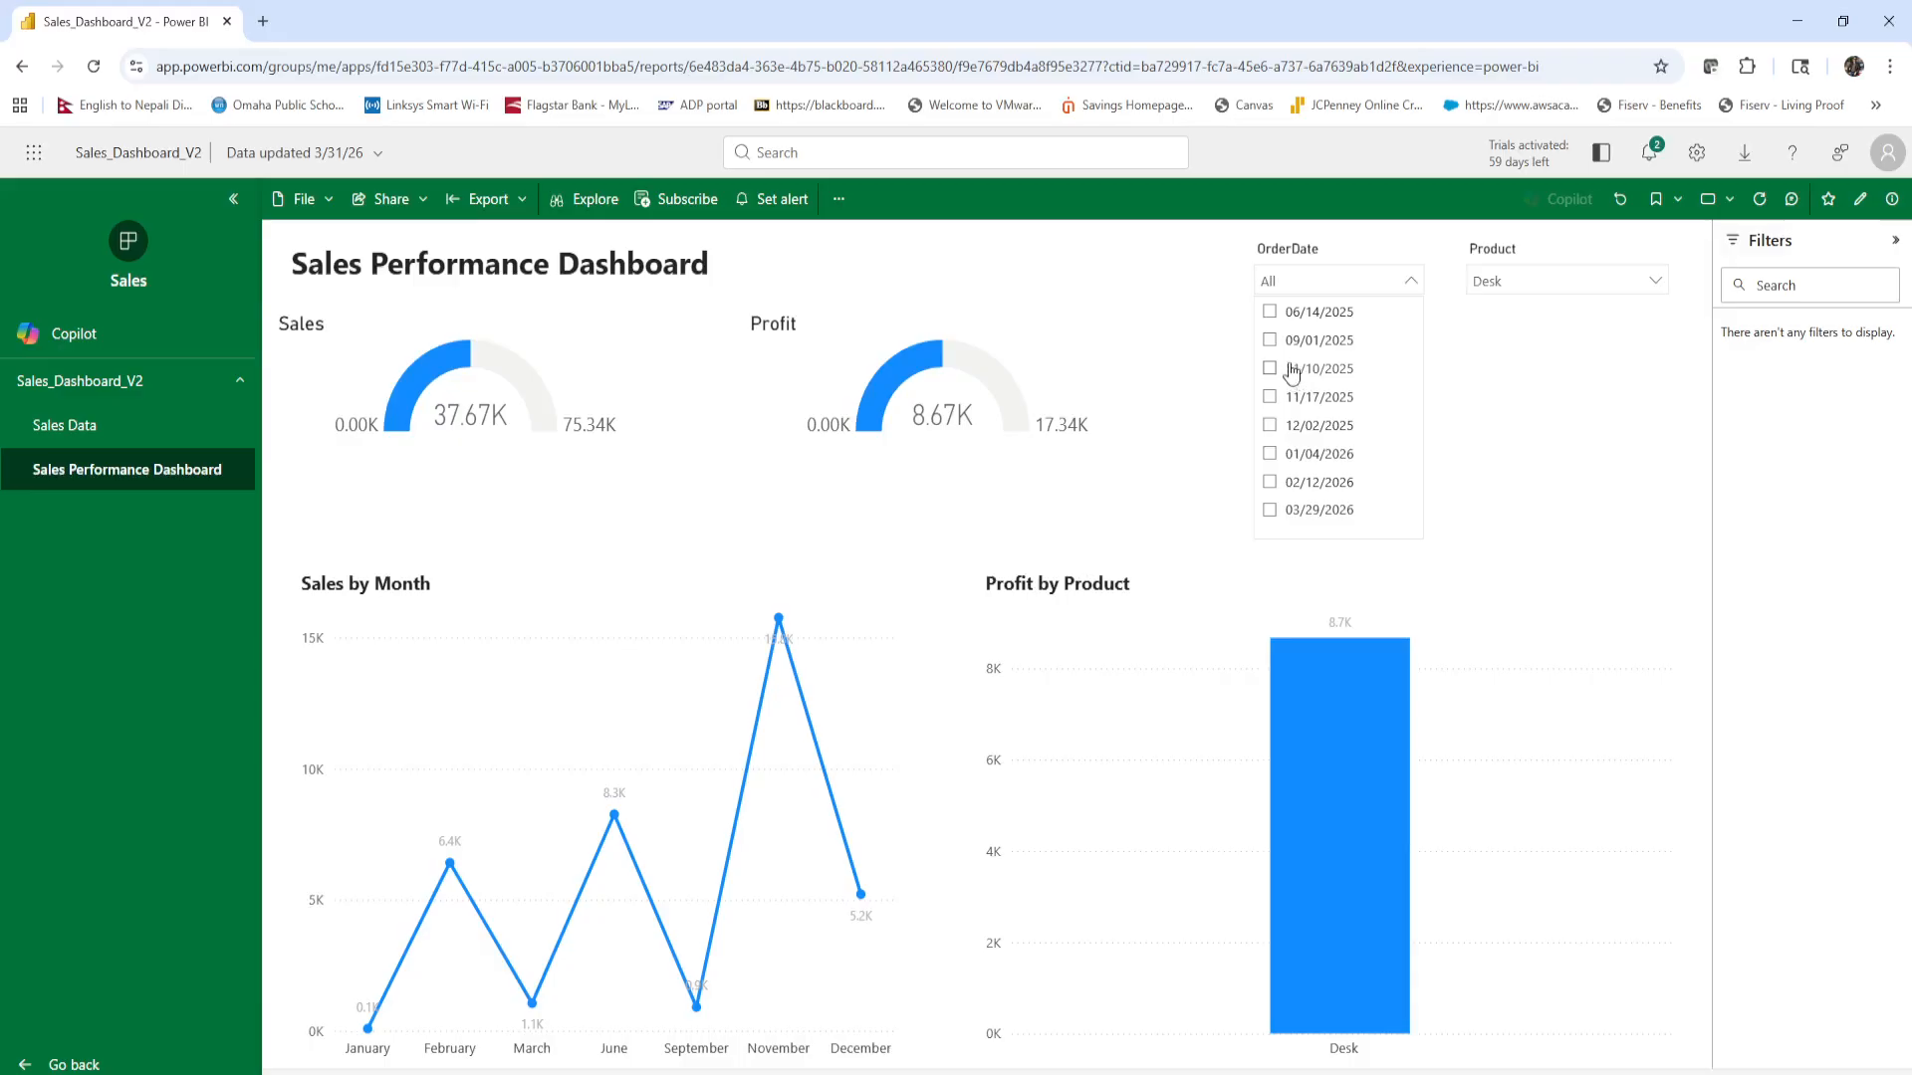
{"action": "left_click", "coordinate": [1276, 341]}
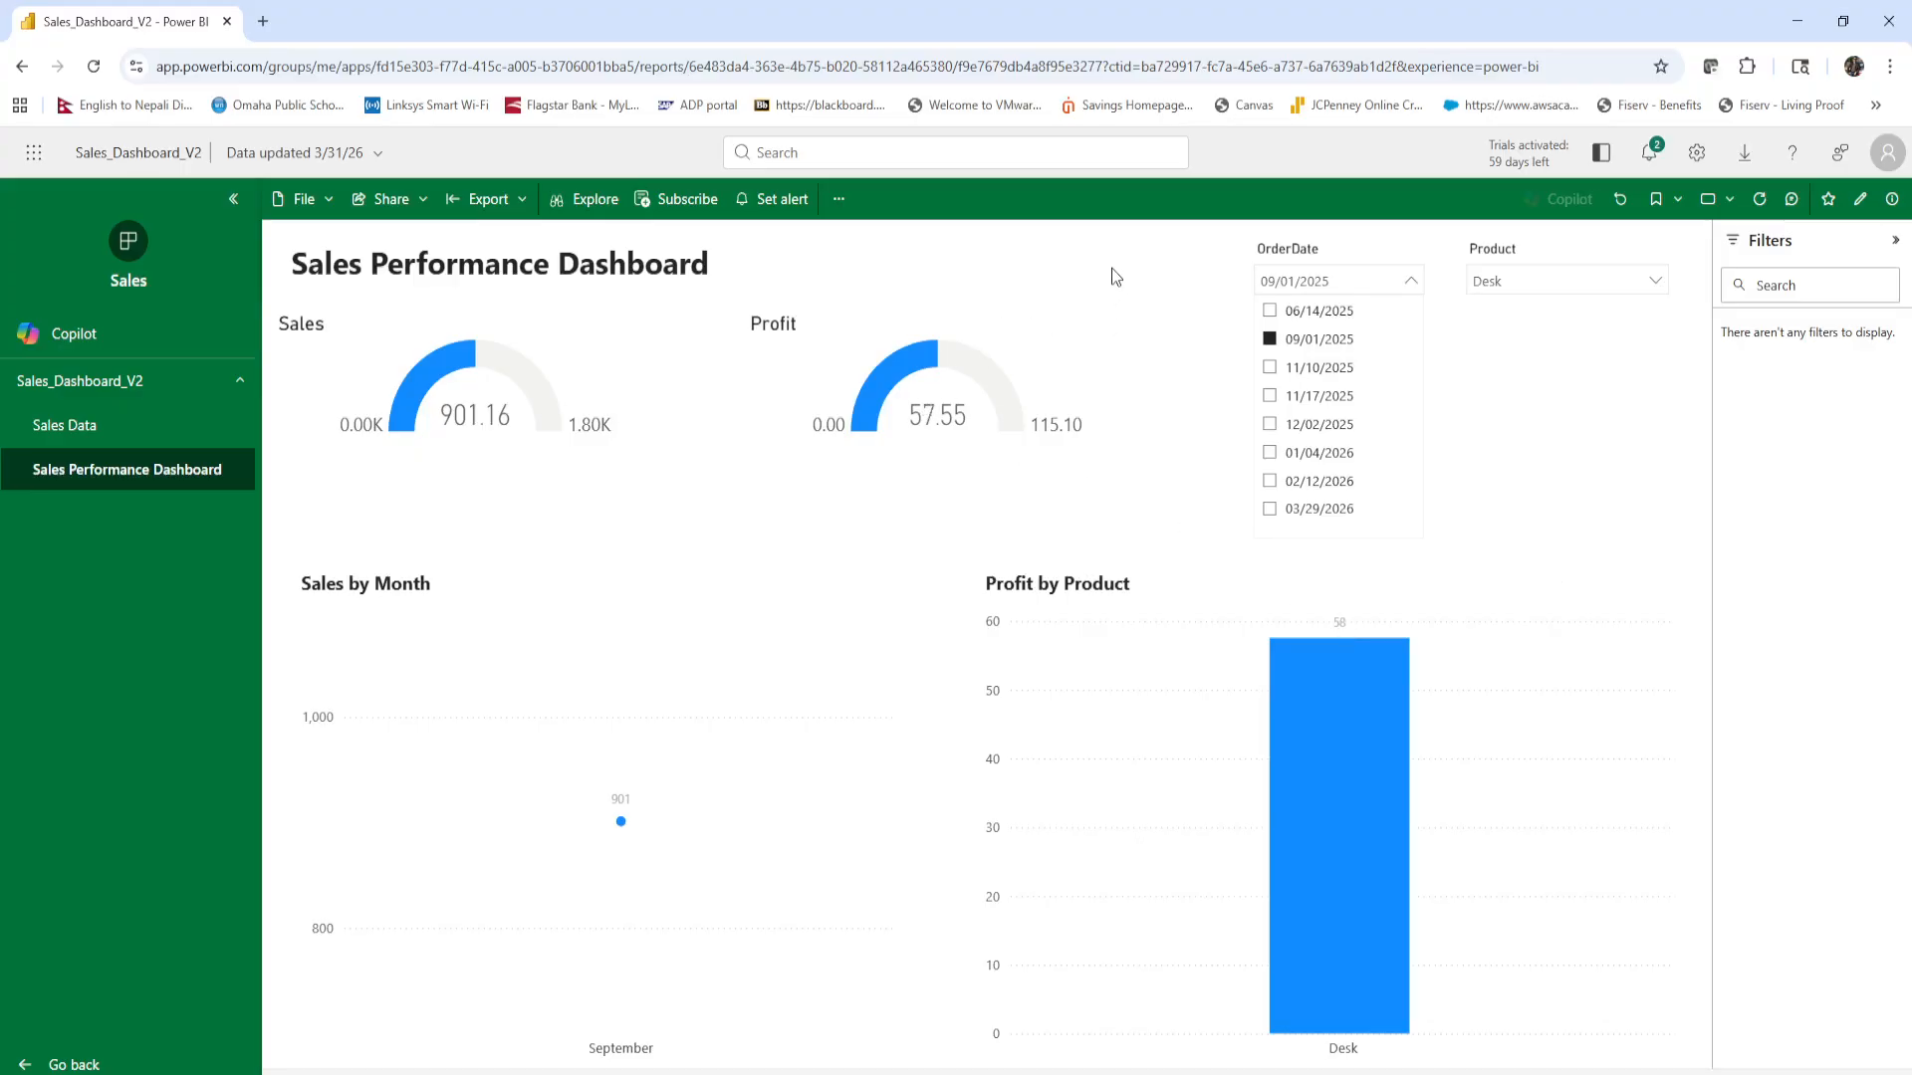
{"action": "left_click", "coordinate": [1398, 289]}
{"action": "left_click", "coordinate": [1414, 254]}
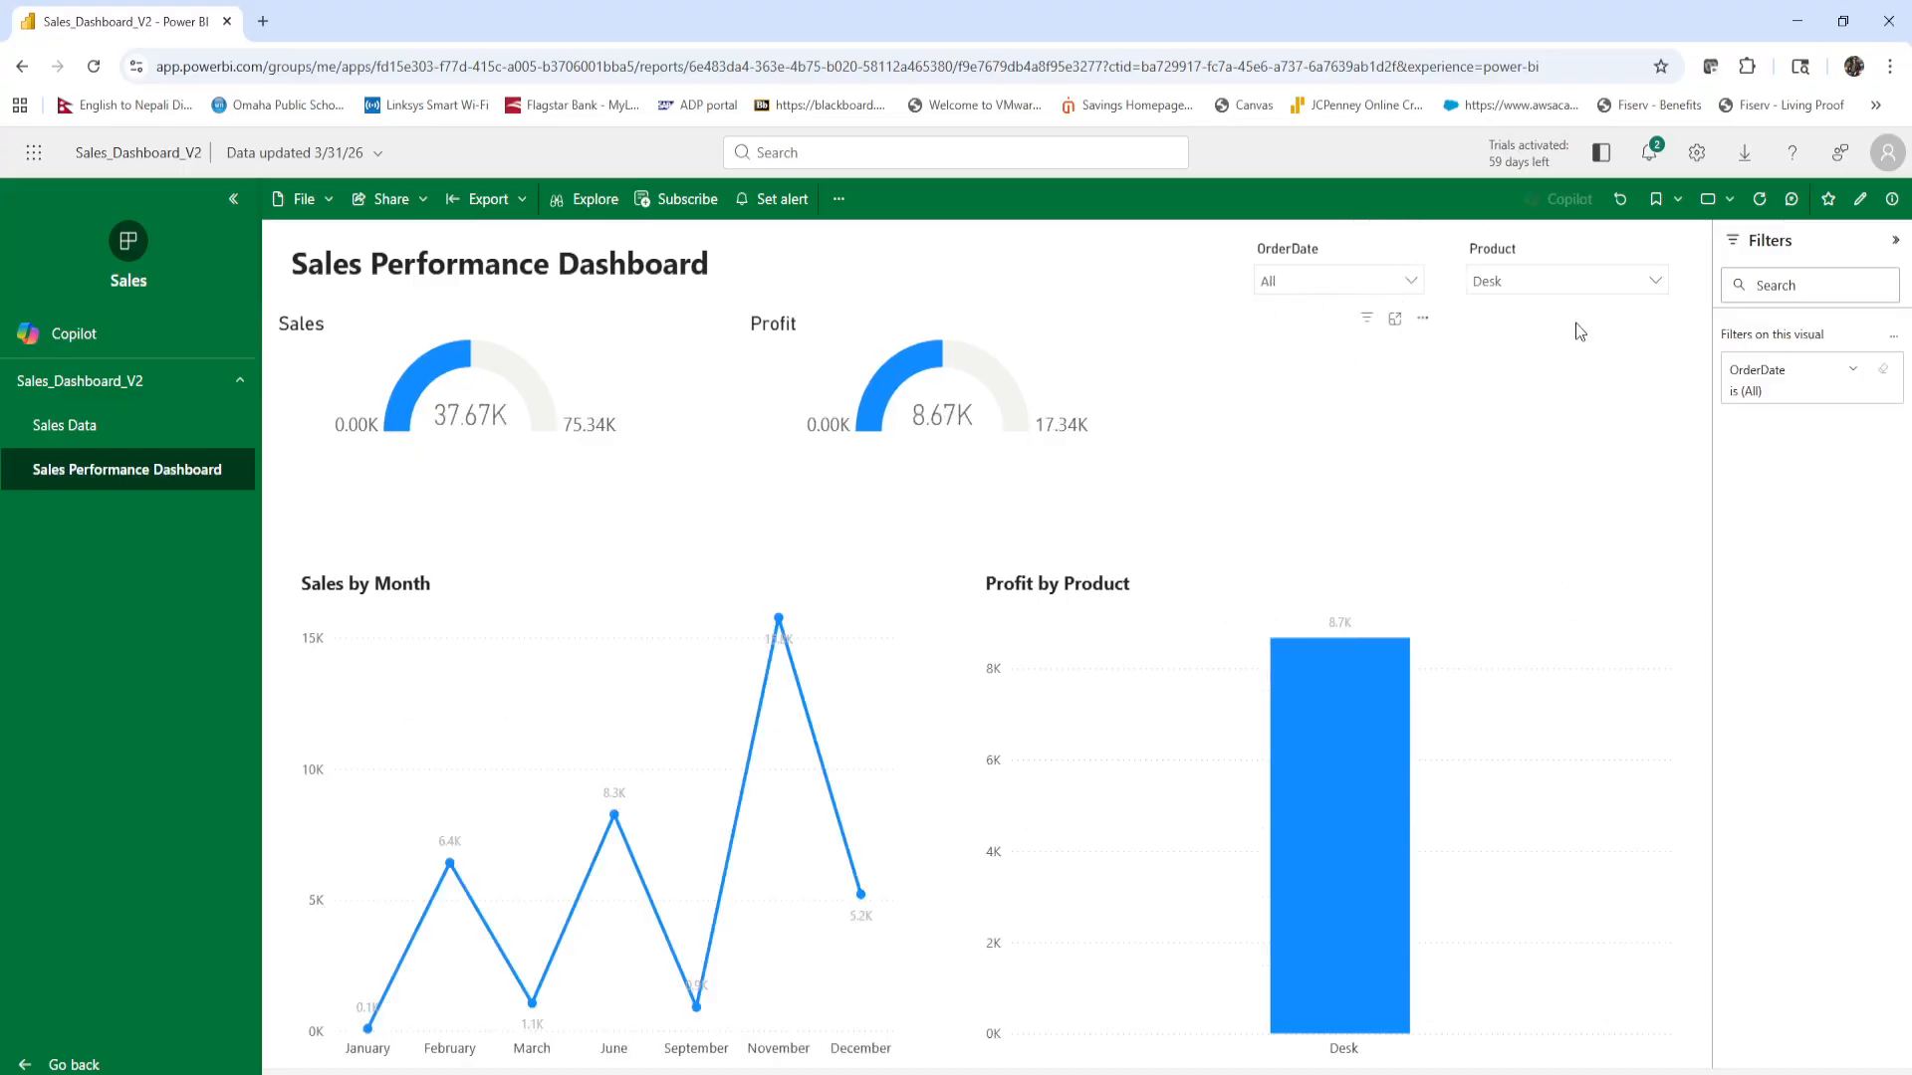
{"action": "left_click", "coordinate": [1411, 282]}
{"action": "left_click", "coordinate": [1036, 287]}
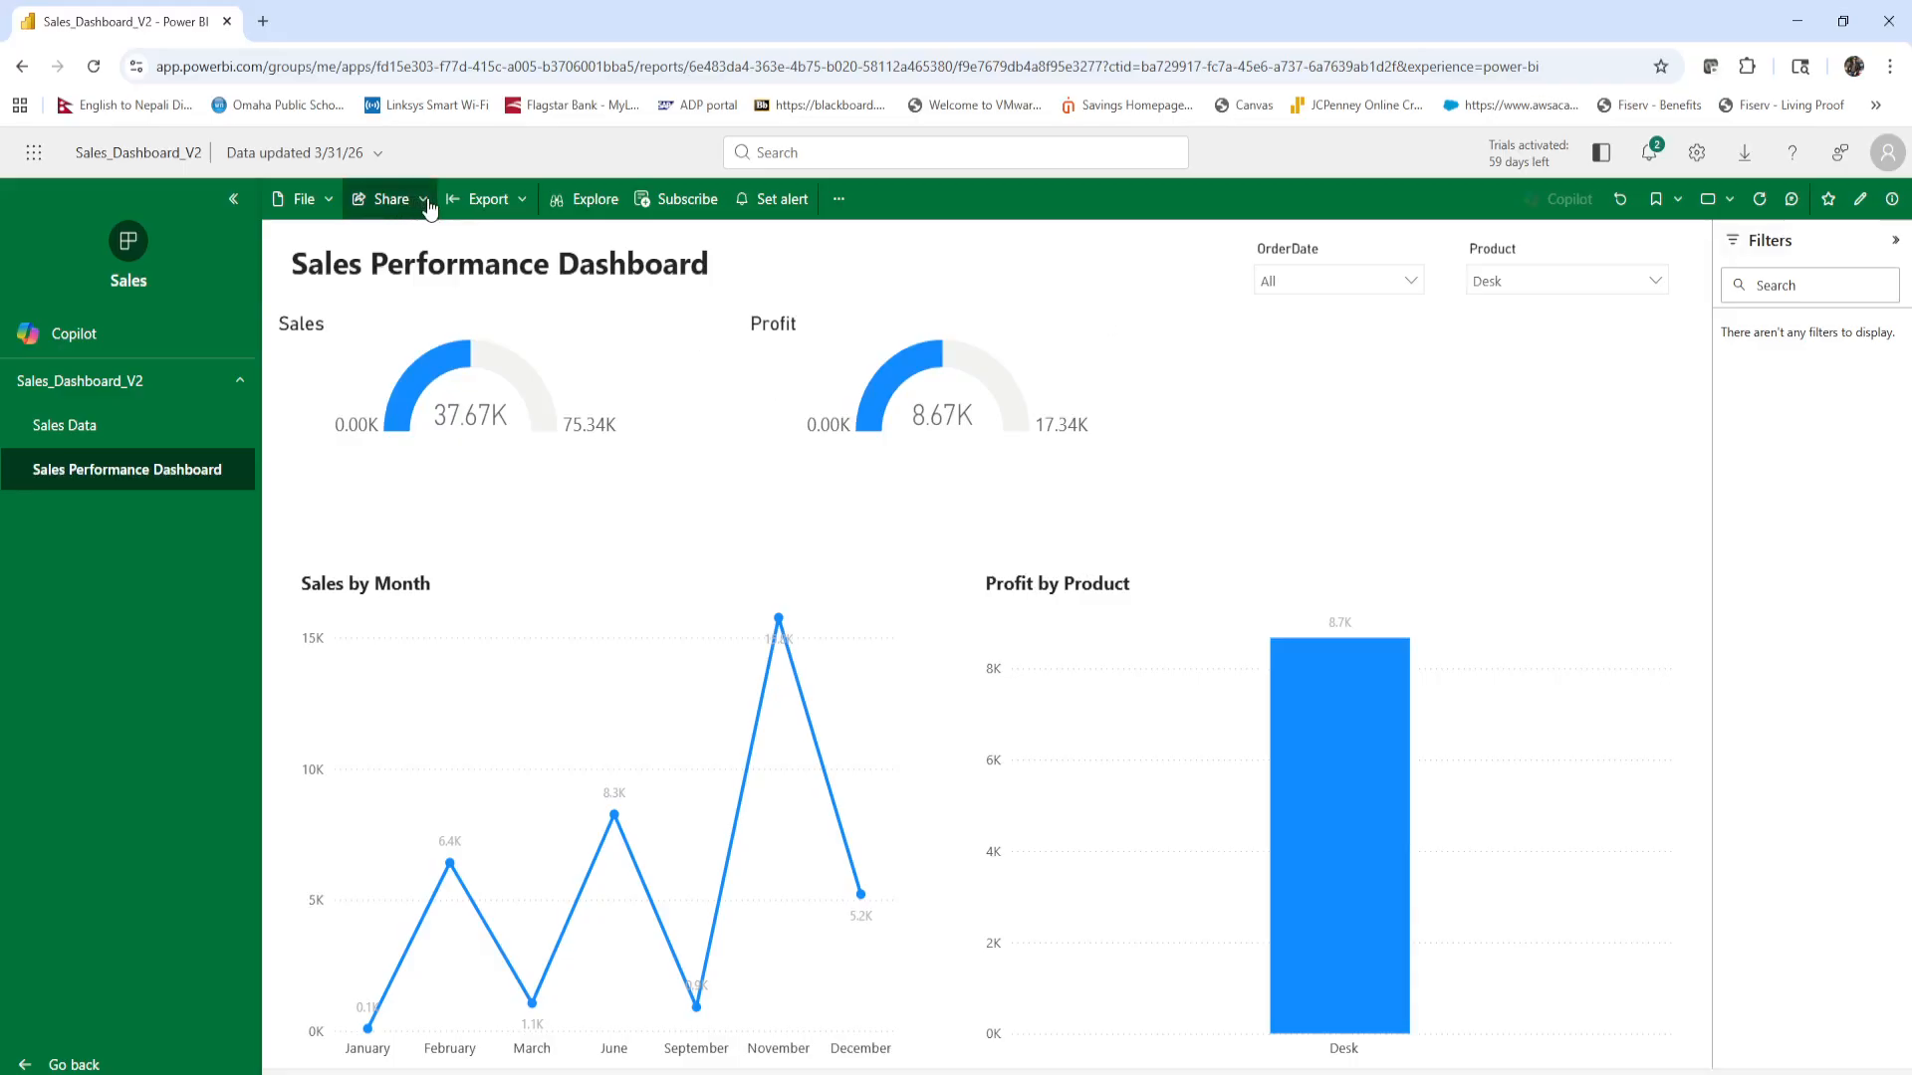
Look over the report's sharing options and its Subscriptions pane, closing both without making changes.
{"action": "left_click", "coordinate": [391, 199]}
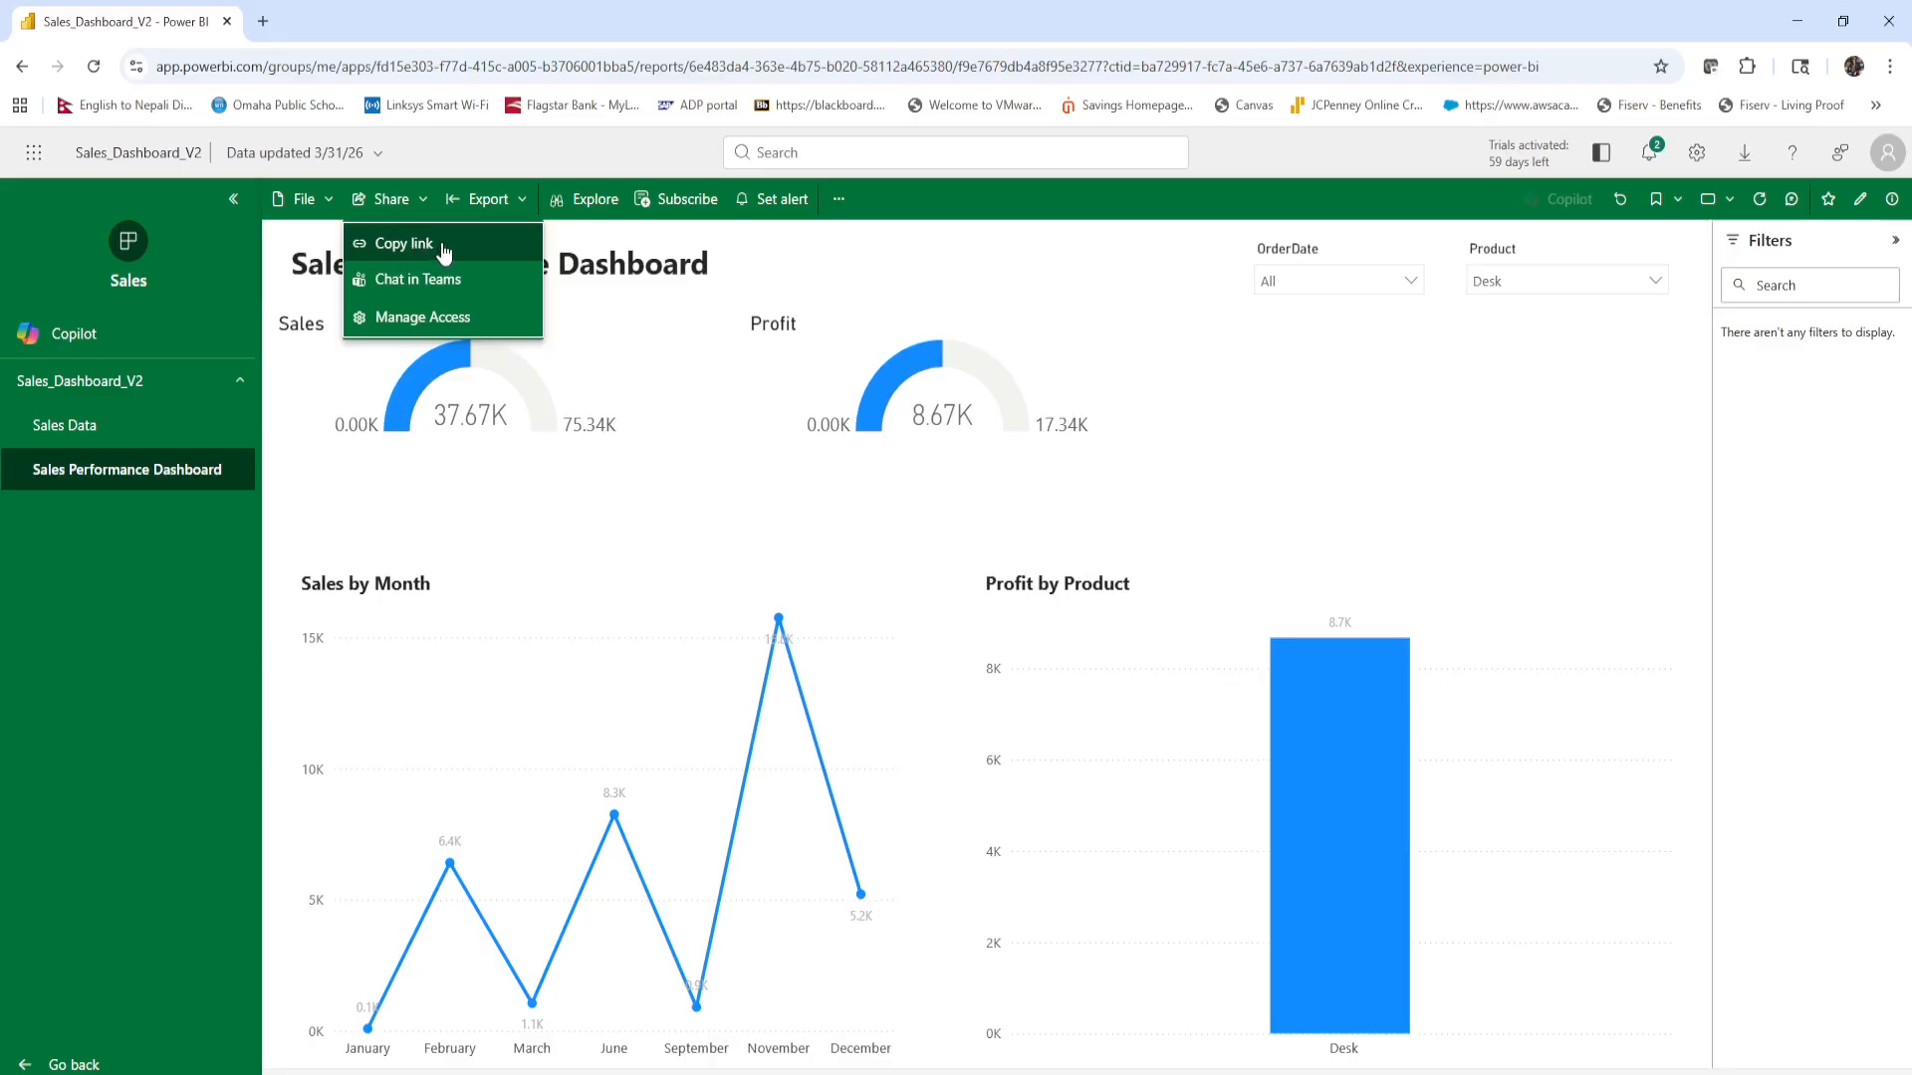
{"action": "left_click", "coordinate": [941, 254]}
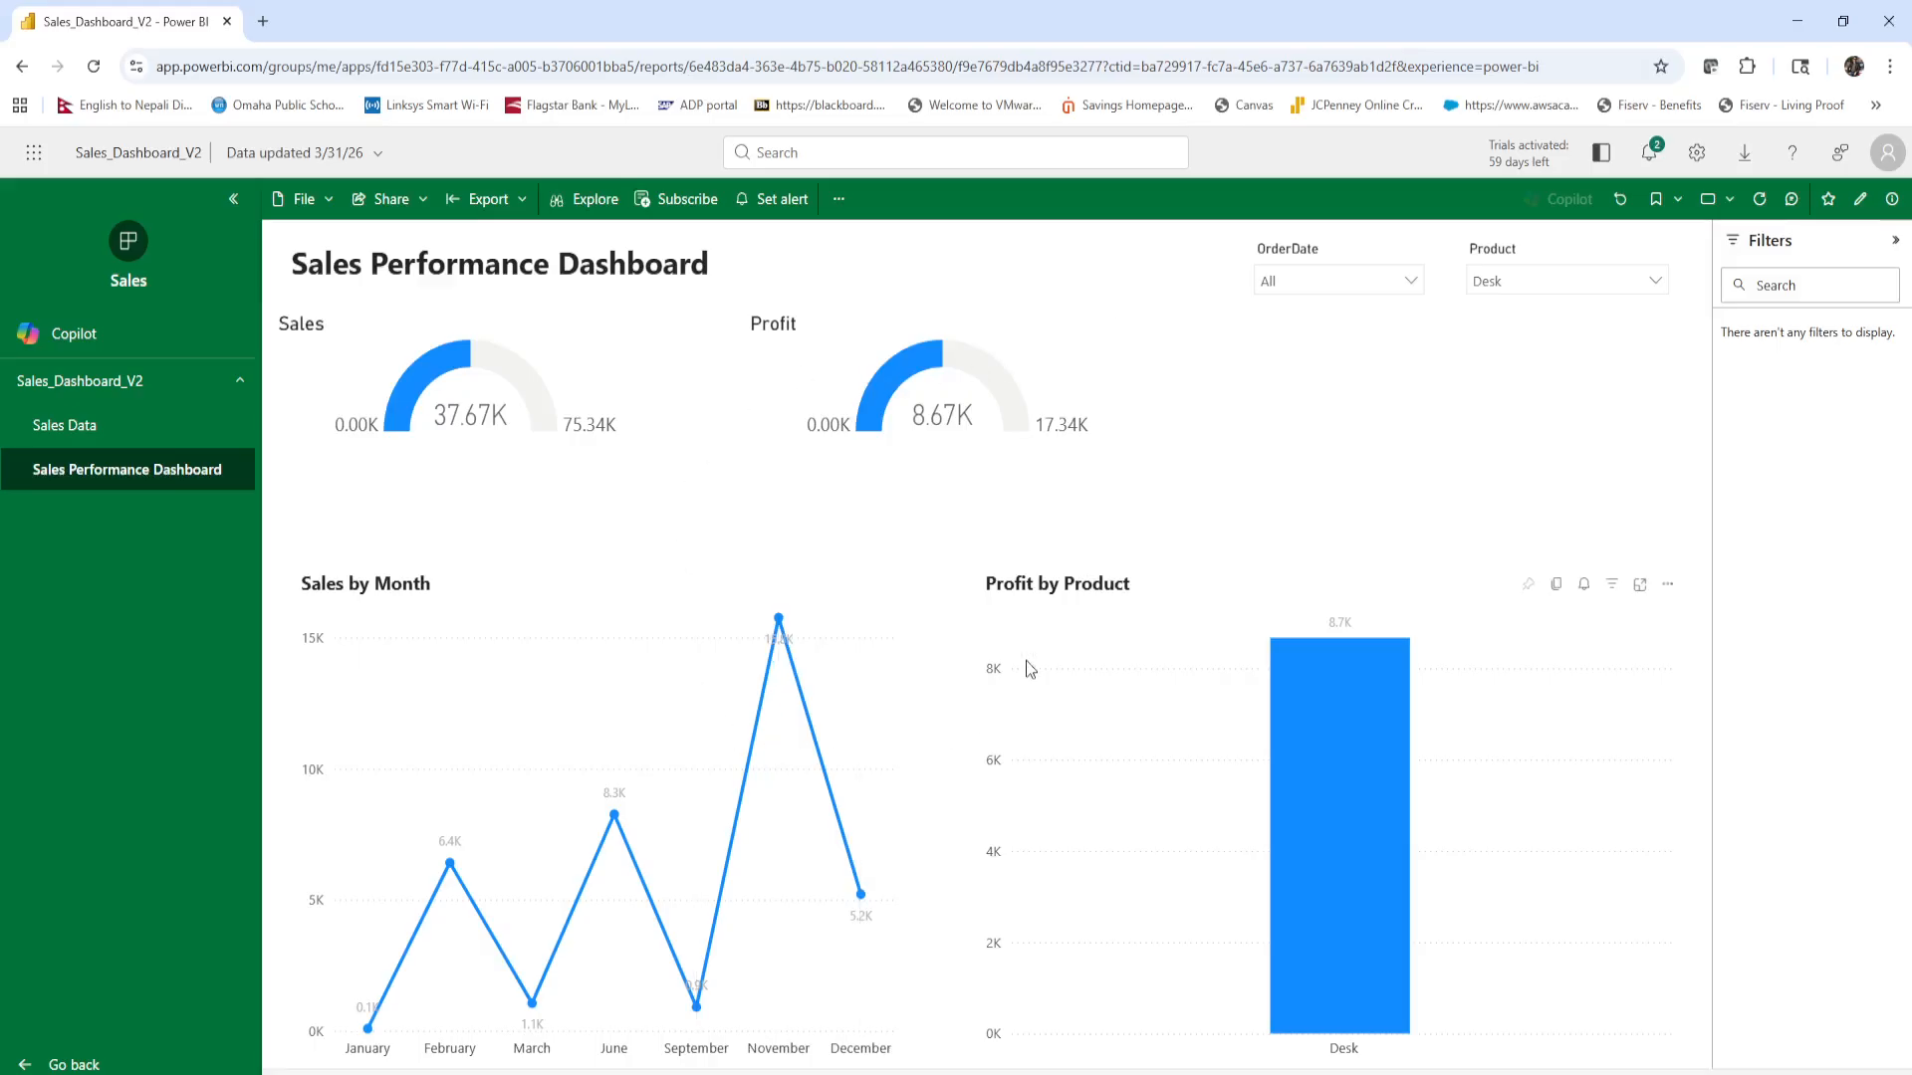
{"action": "left_click", "coordinate": [669, 203]}
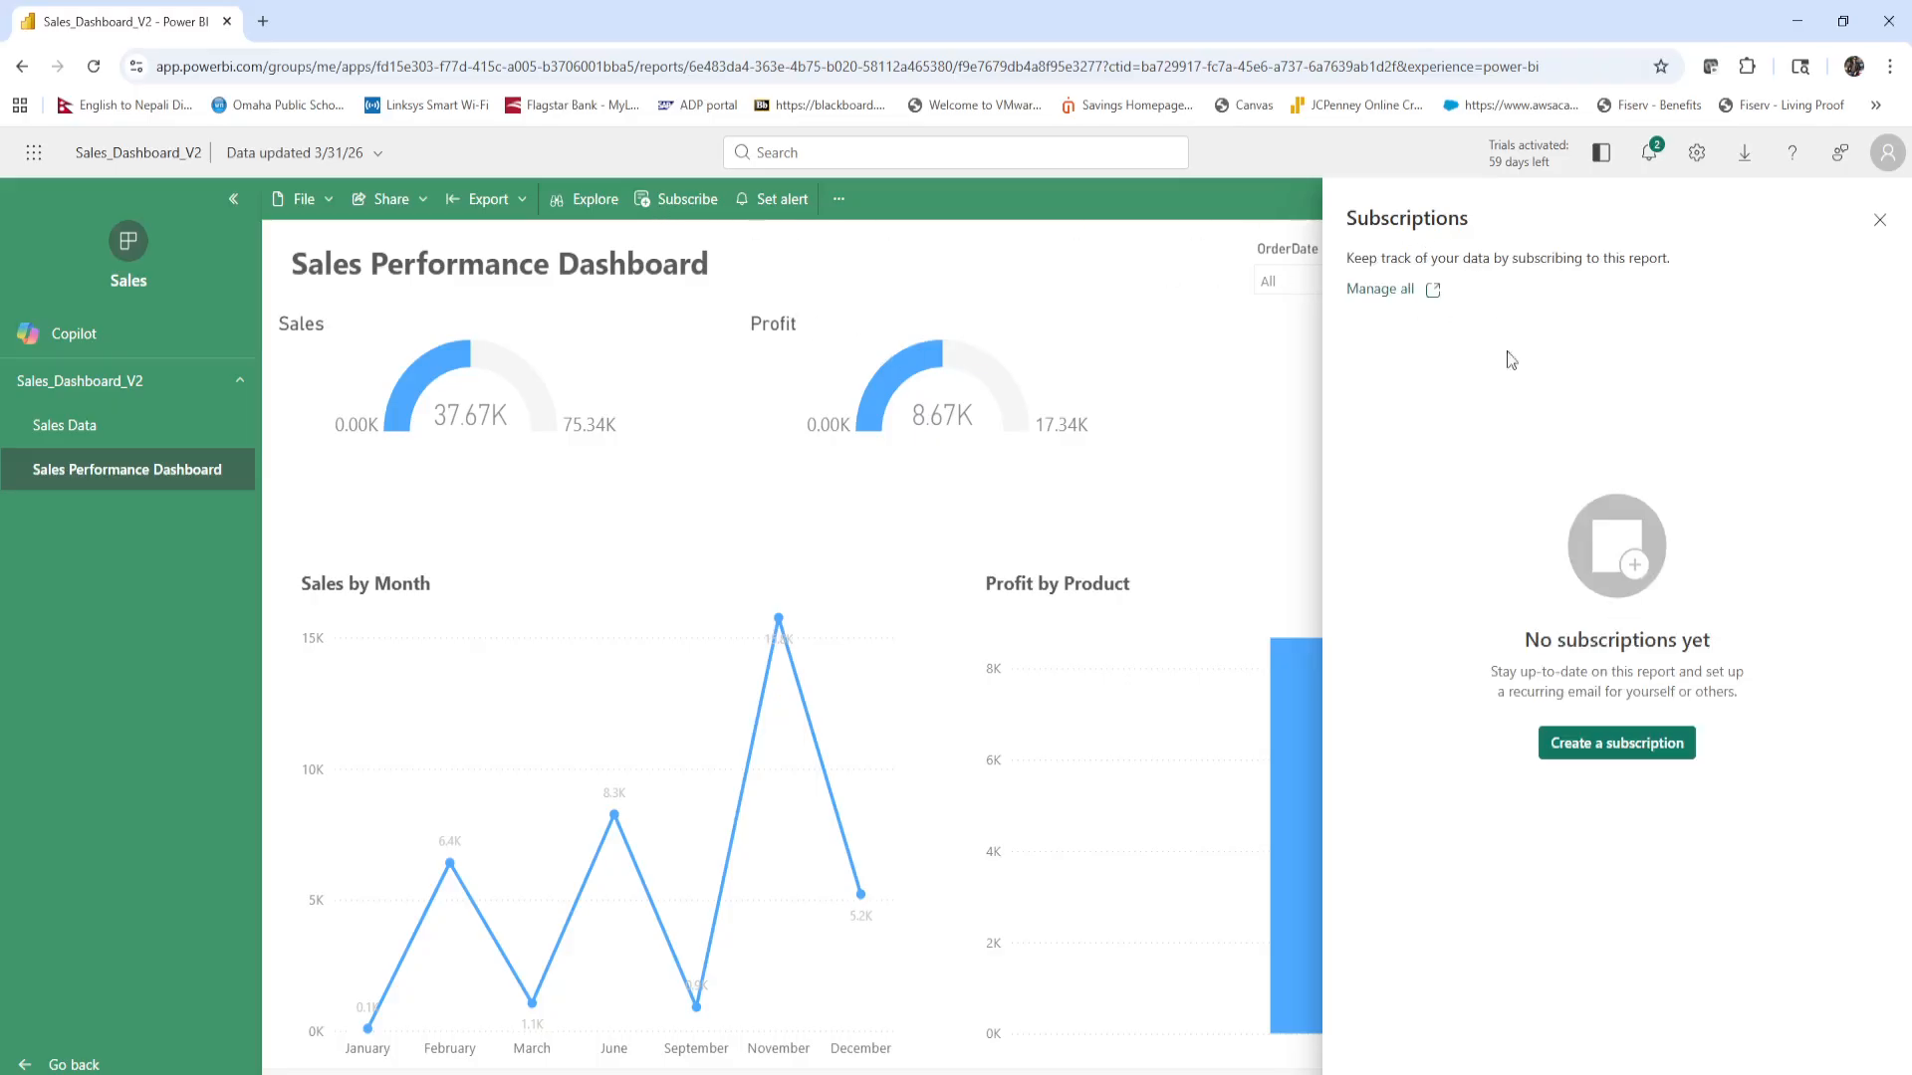
{"action": "left_click", "coordinate": [1878, 221]}
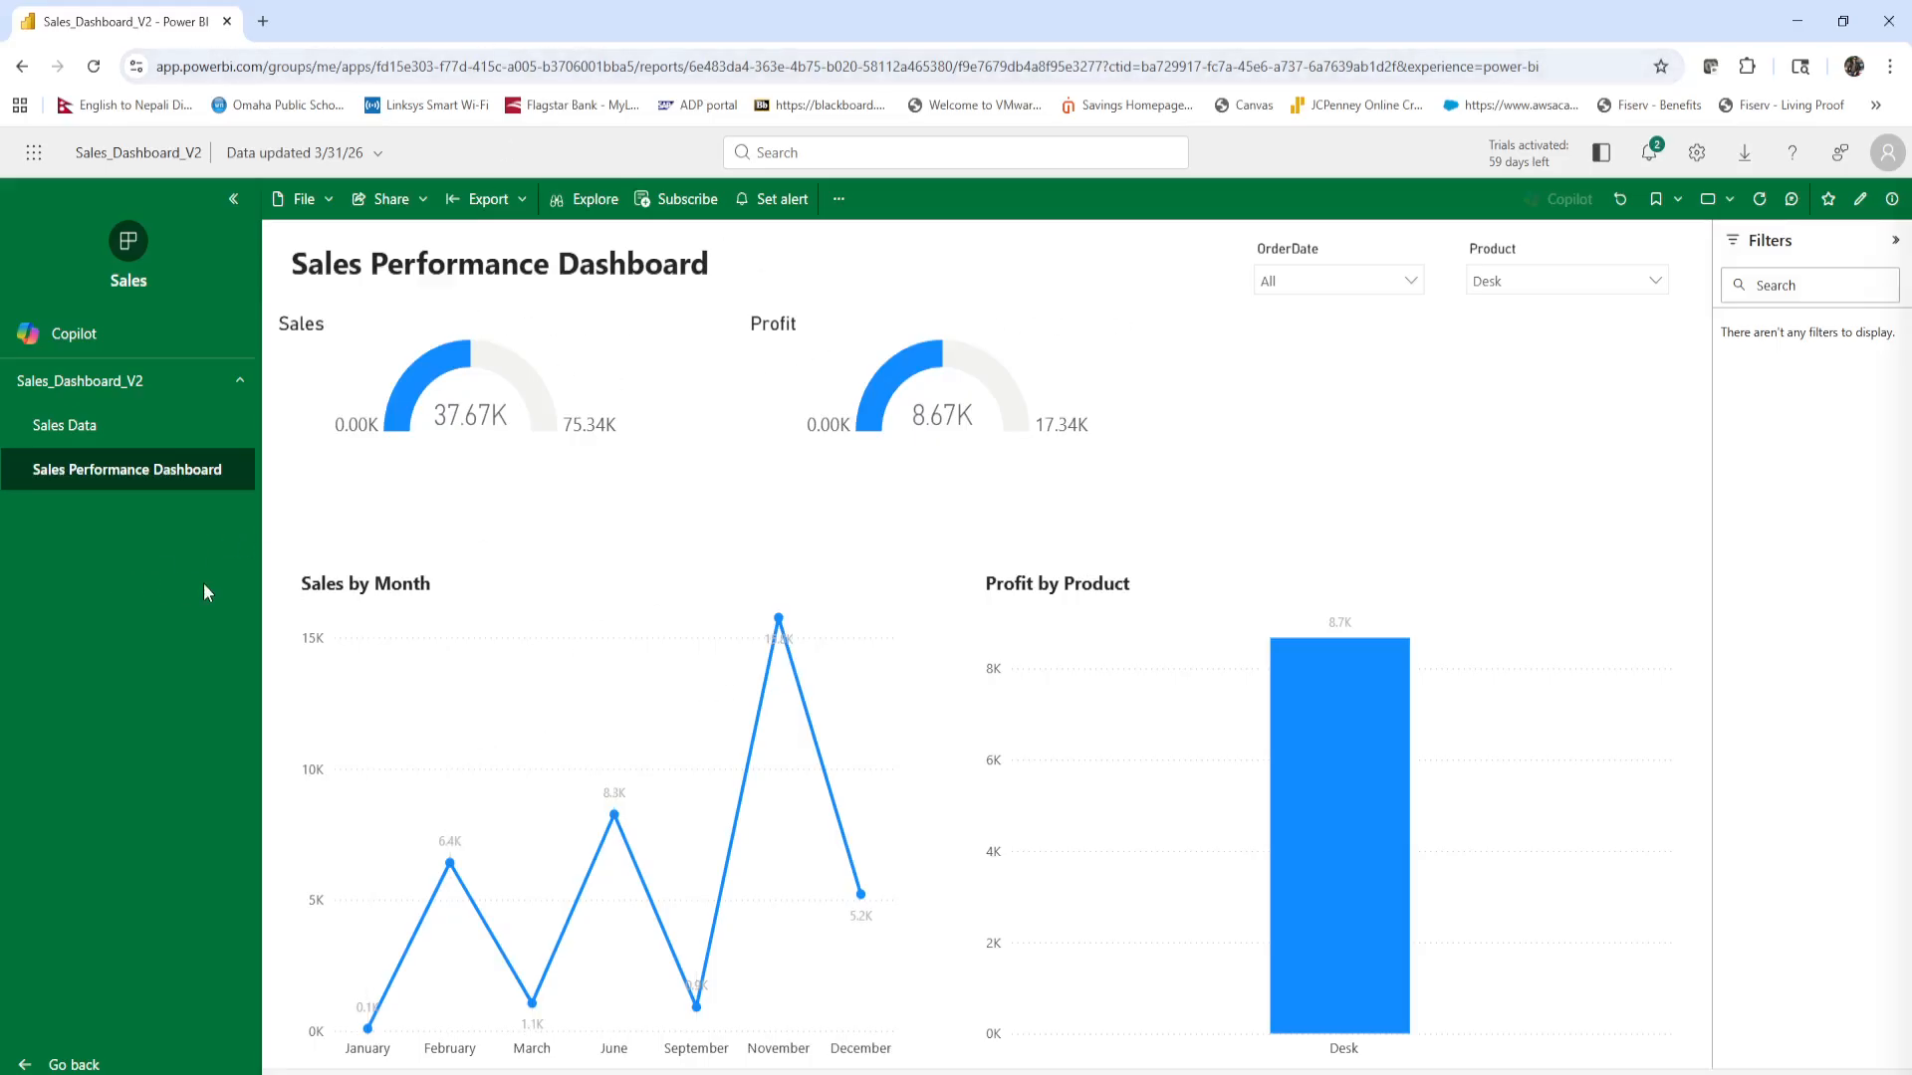
Leave the app, go to the Apps list, dismiss the view preference tip, and reopen the Sales app from there.
{"action": "left_click", "coordinate": [36, 1066]}
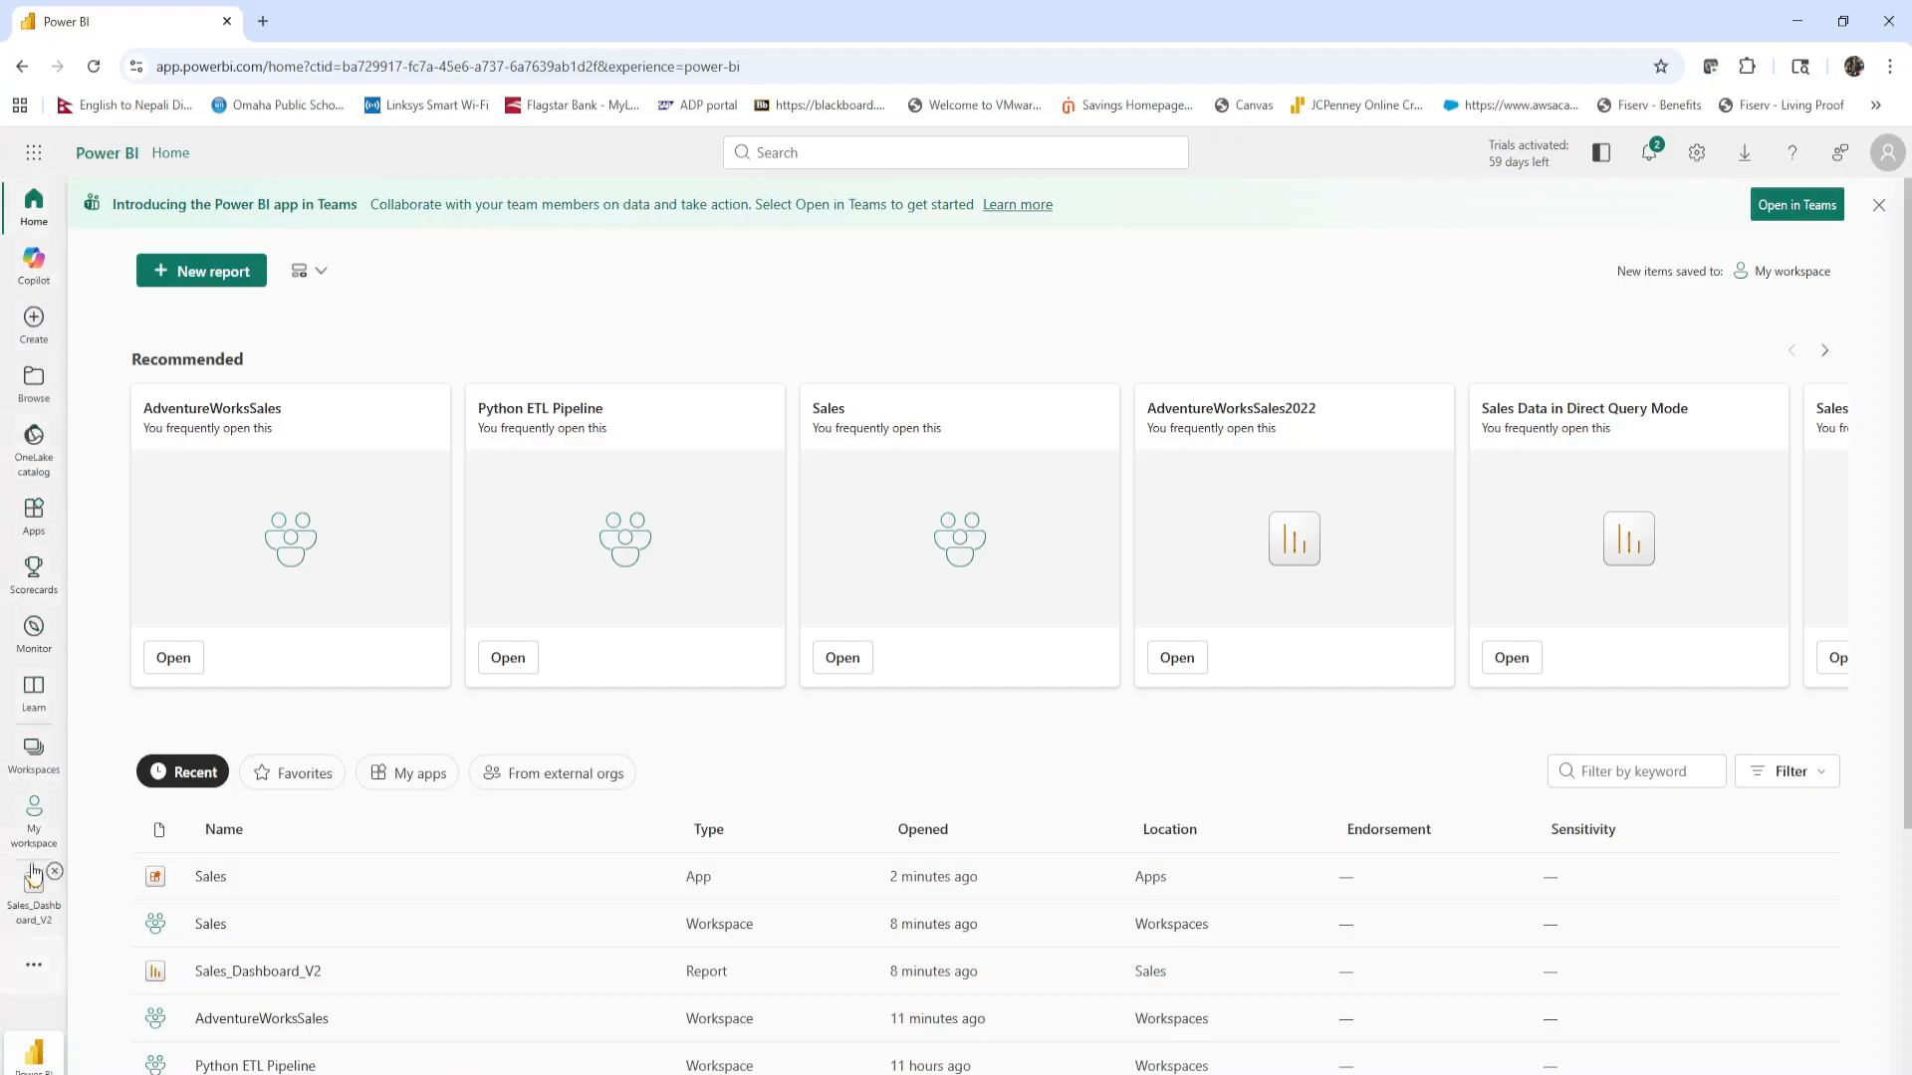
{"action": "left_click", "coordinate": [33, 516]}
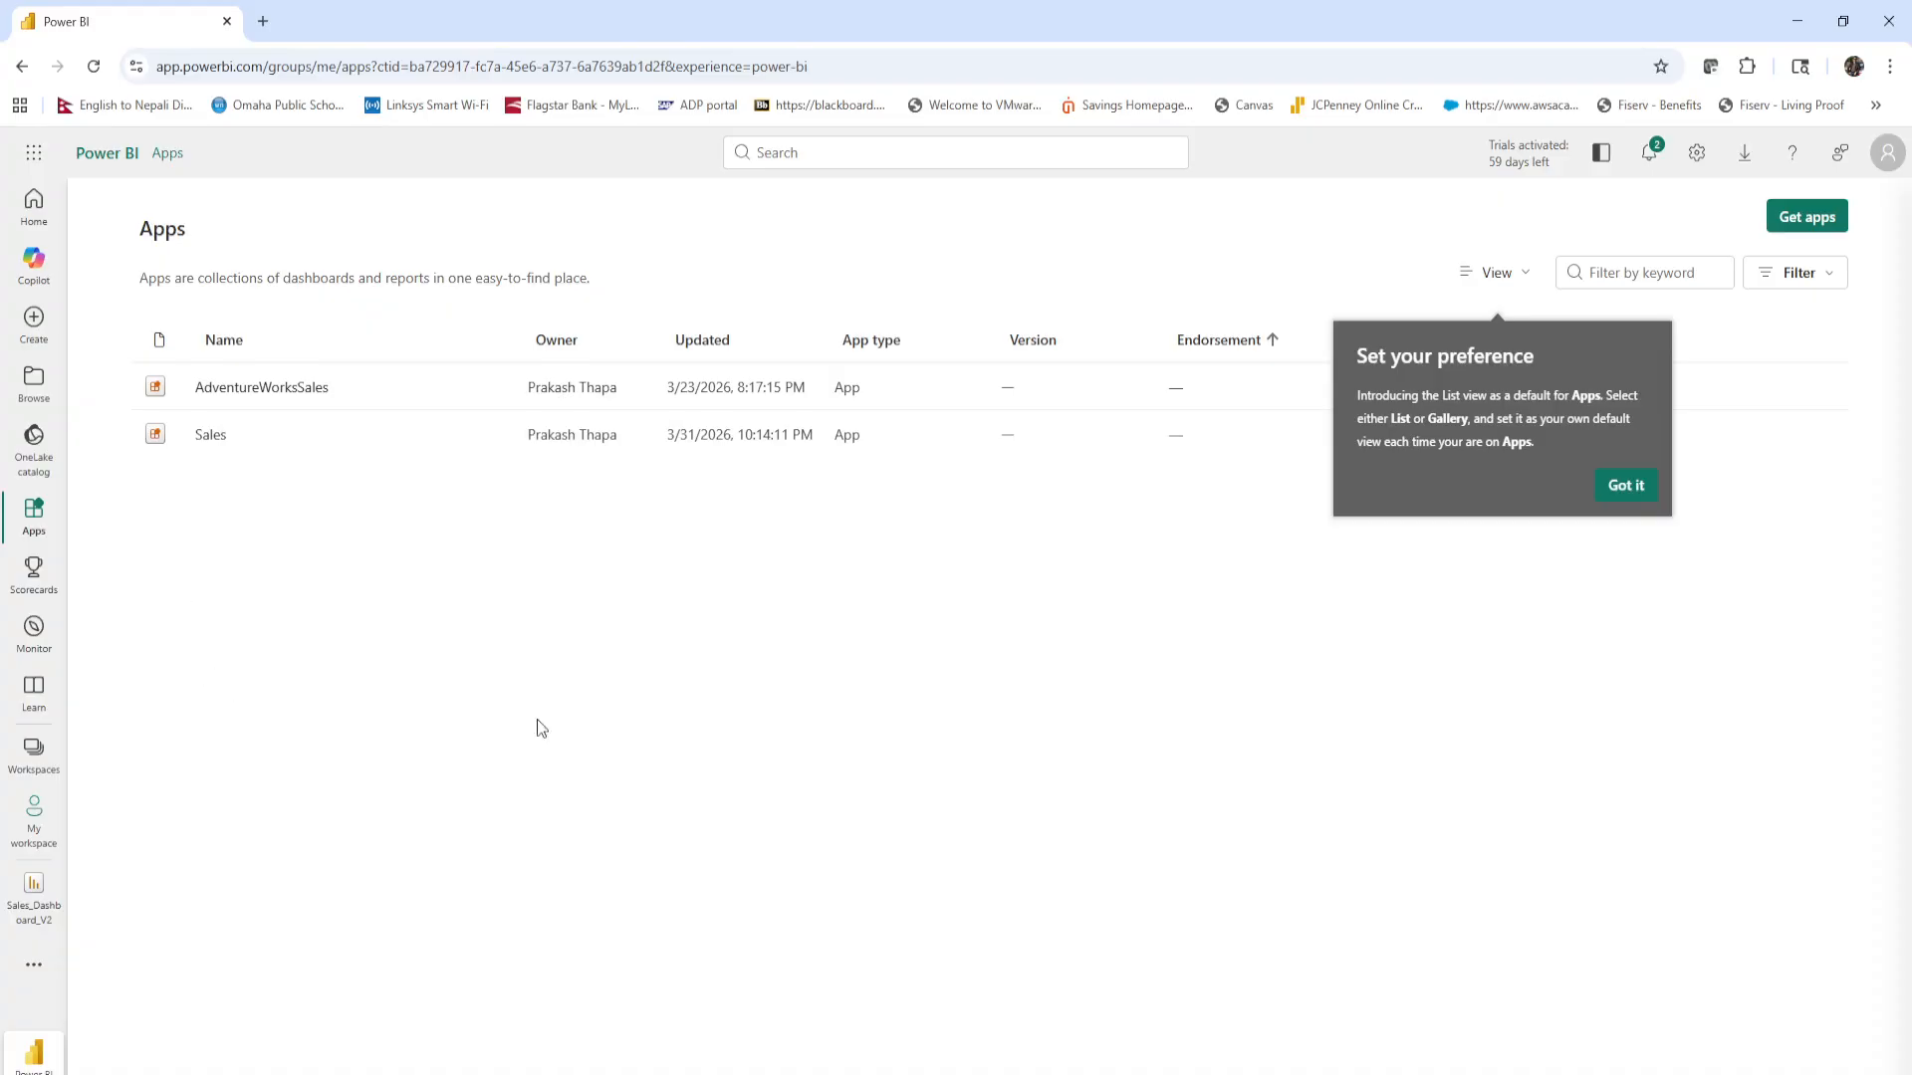
{"action": "left_click_drag", "start_coordinate": [195, 237], "coordinate": [140, 237]}
{"action": "left_click", "coordinate": [206, 458]}
{"action": "left_click", "coordinate": [1629, 487]}
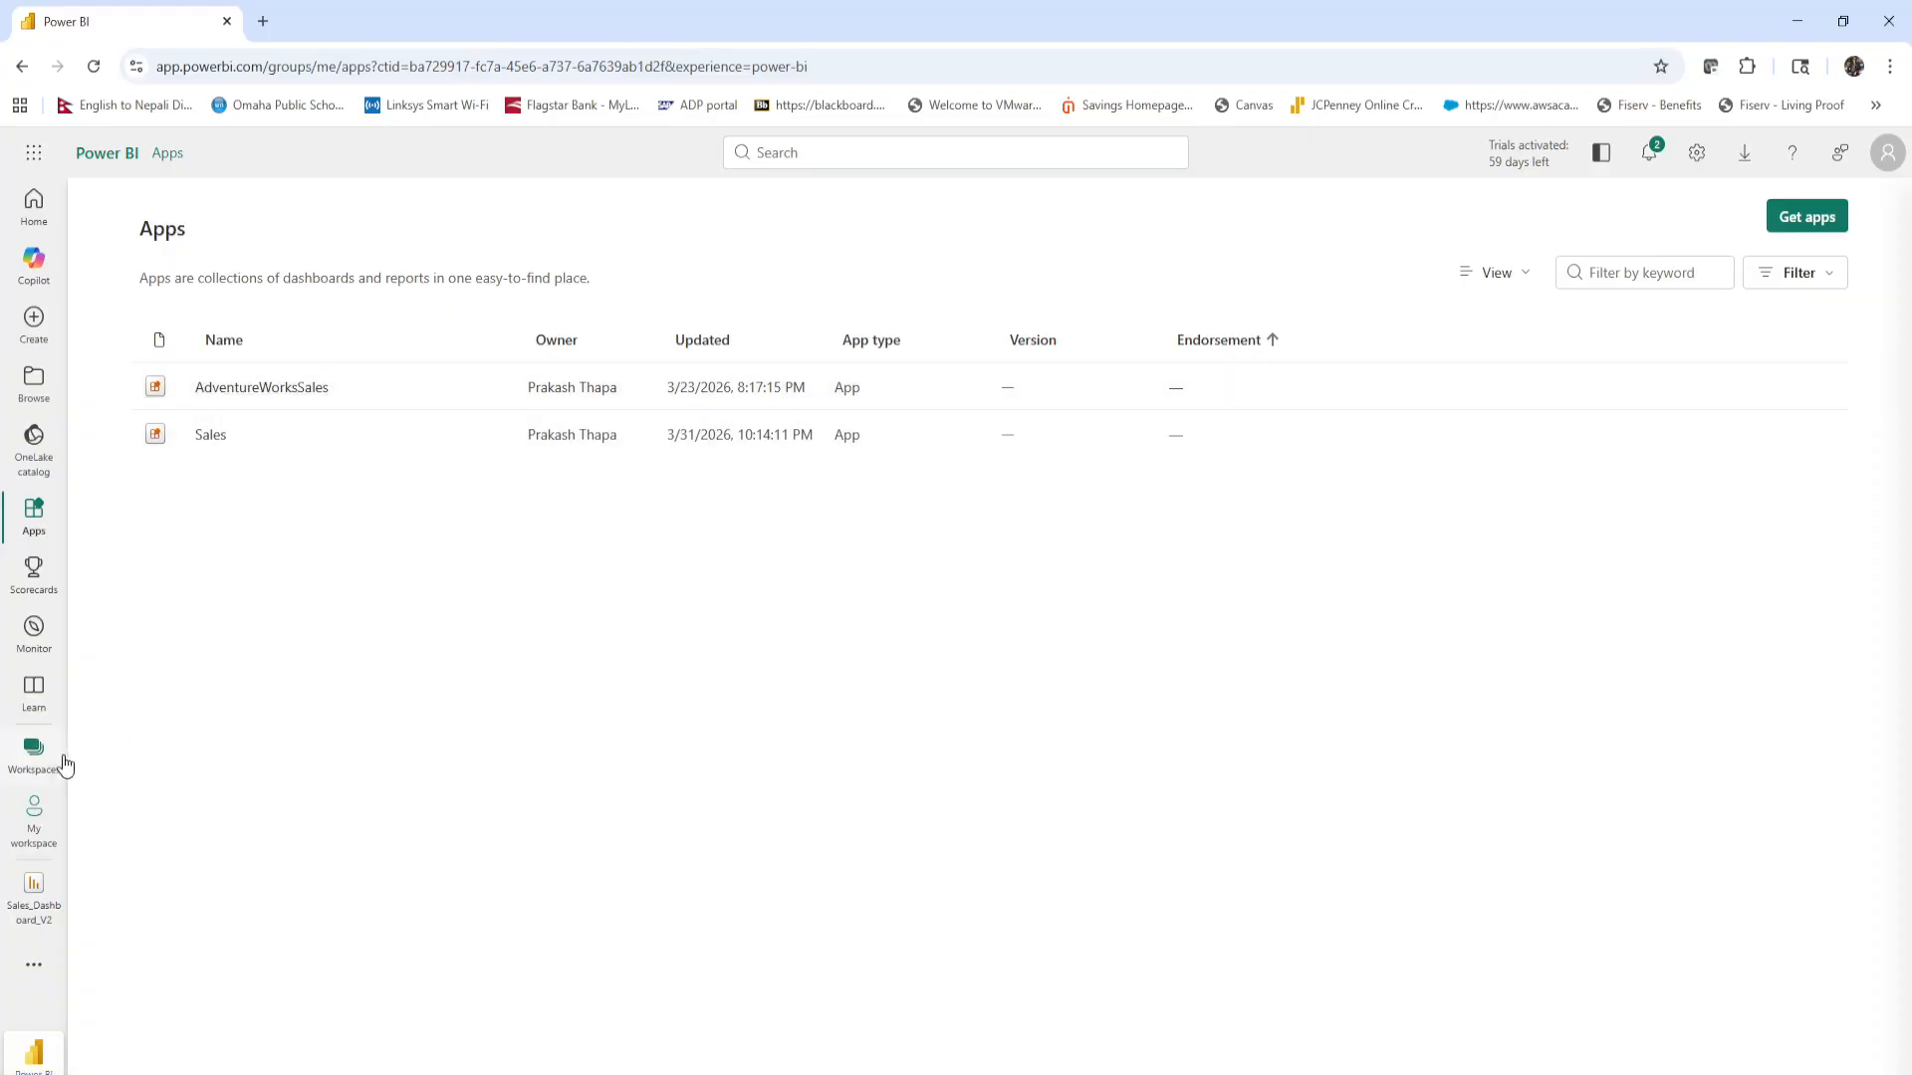
{"action": "left_click", "coordinate": [207, 436]}
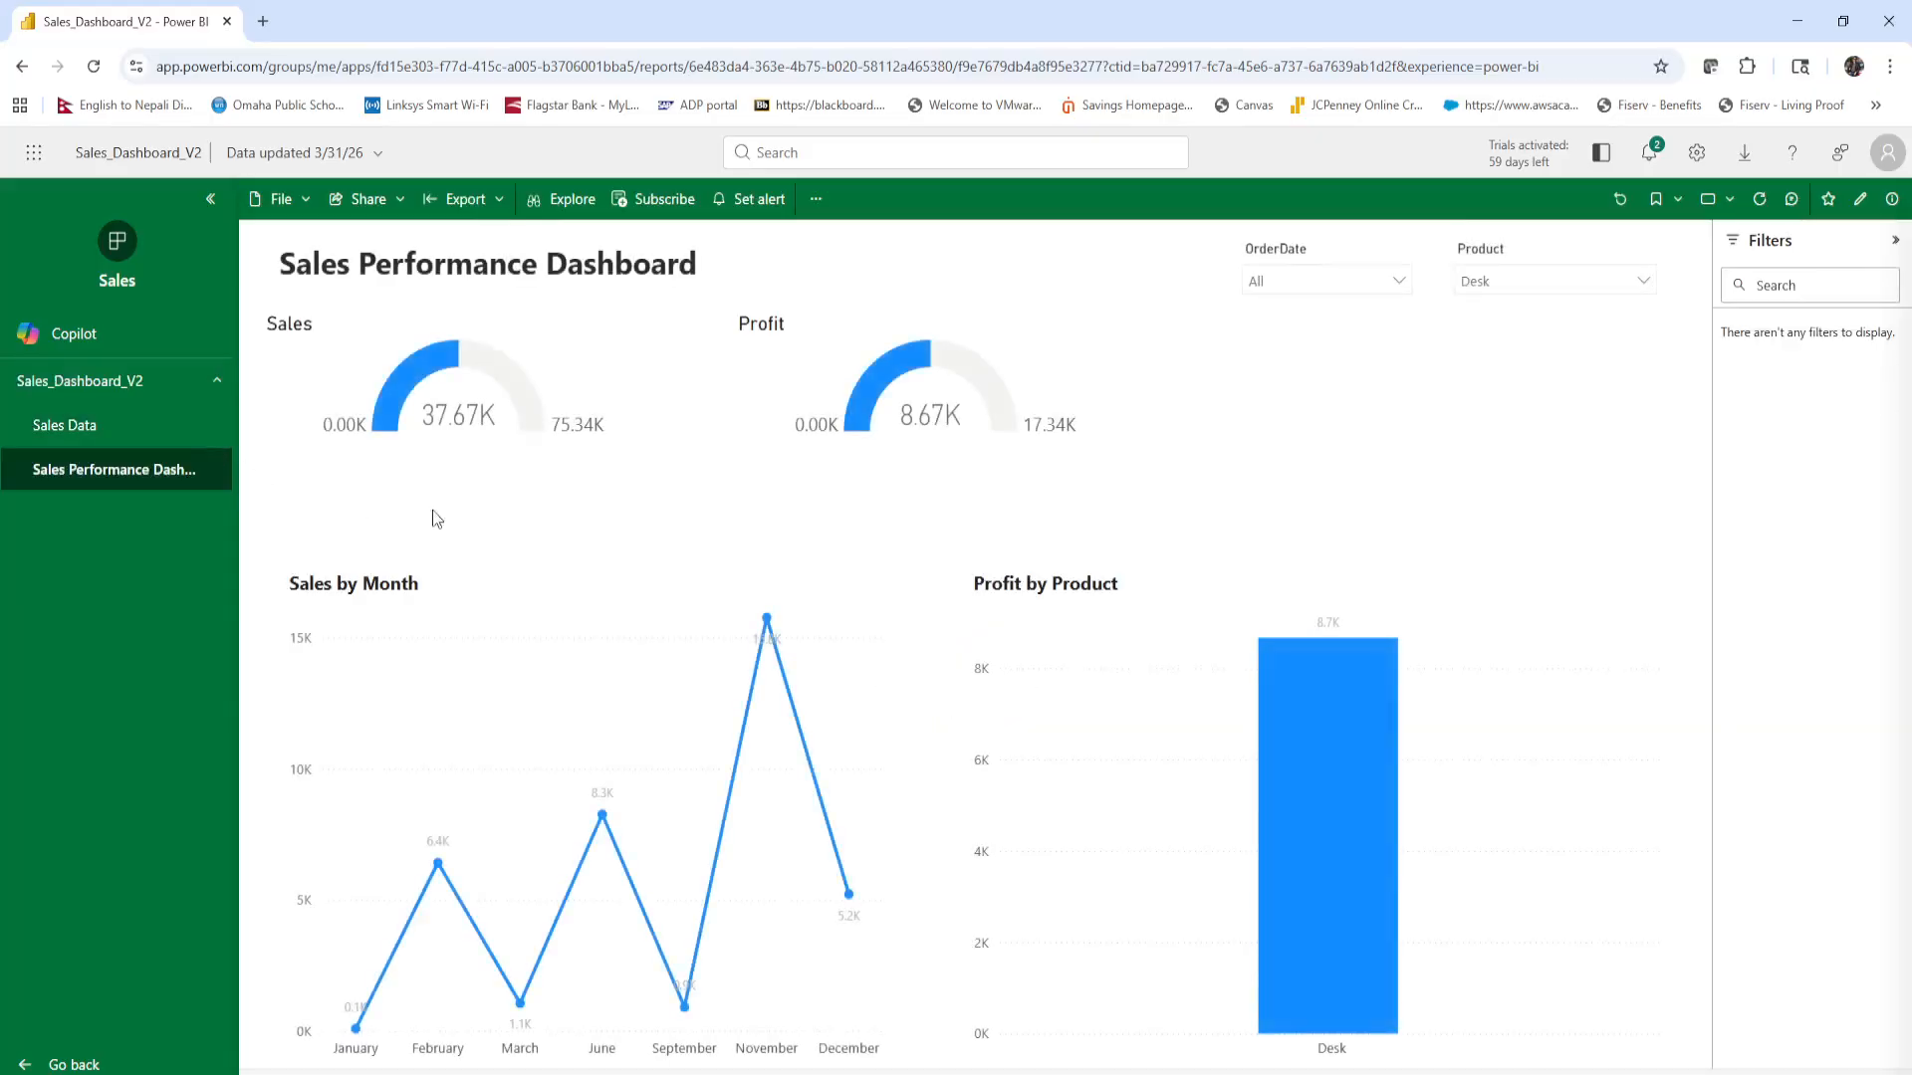